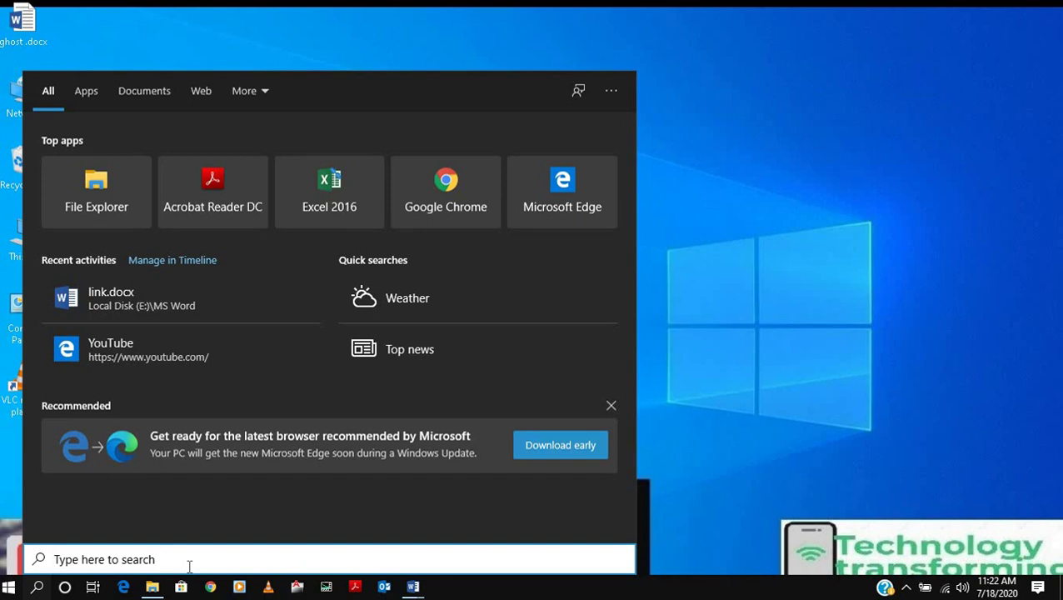
# Step: Open Word 2016, create a blank document and maximize its window
pyautogui.write('win')
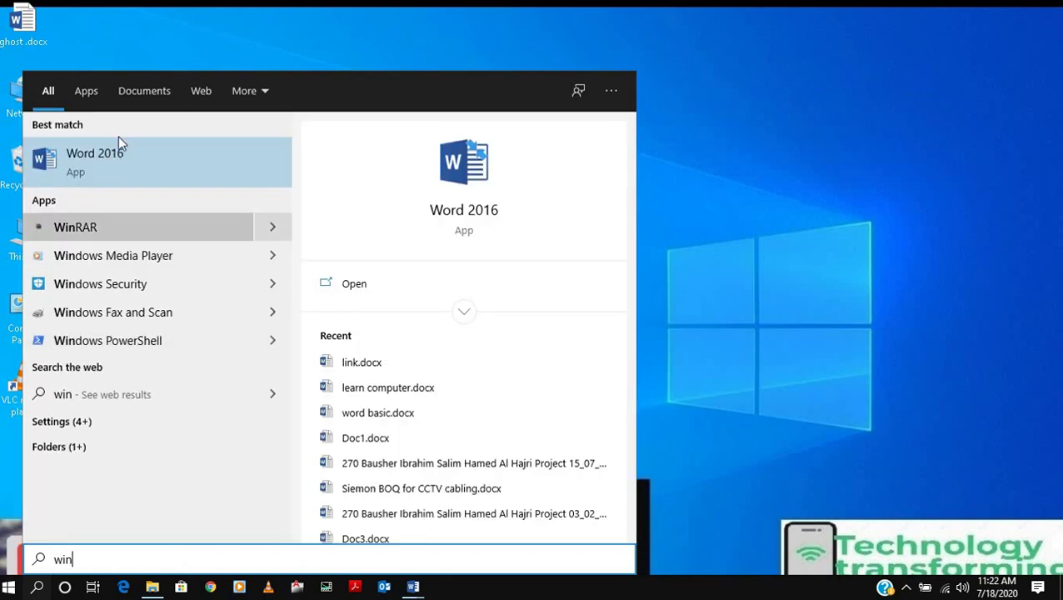
pyautogui.click(413, 248)
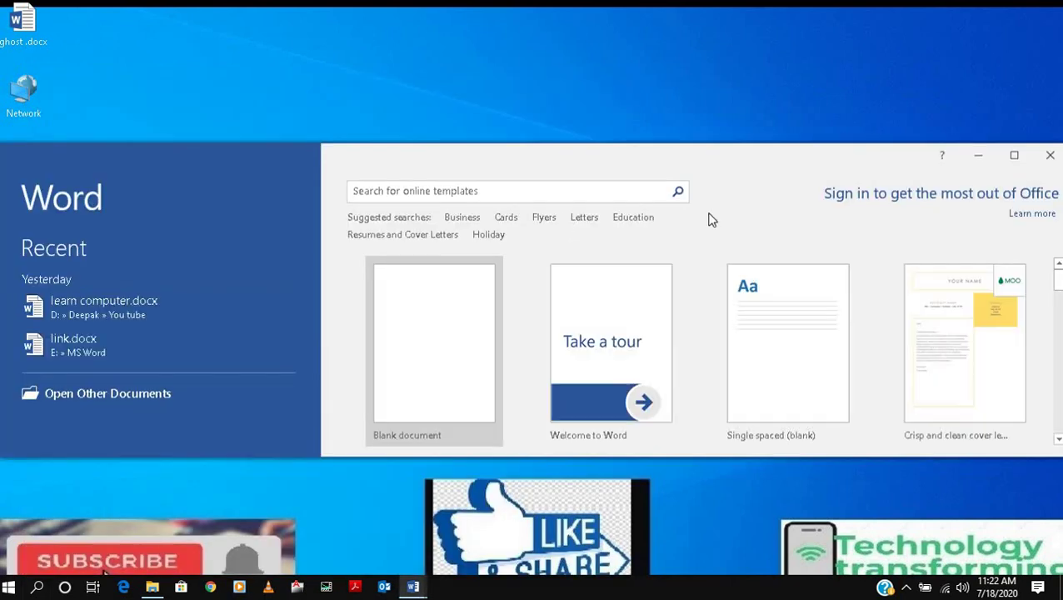
pyautogui.click(456, 367)
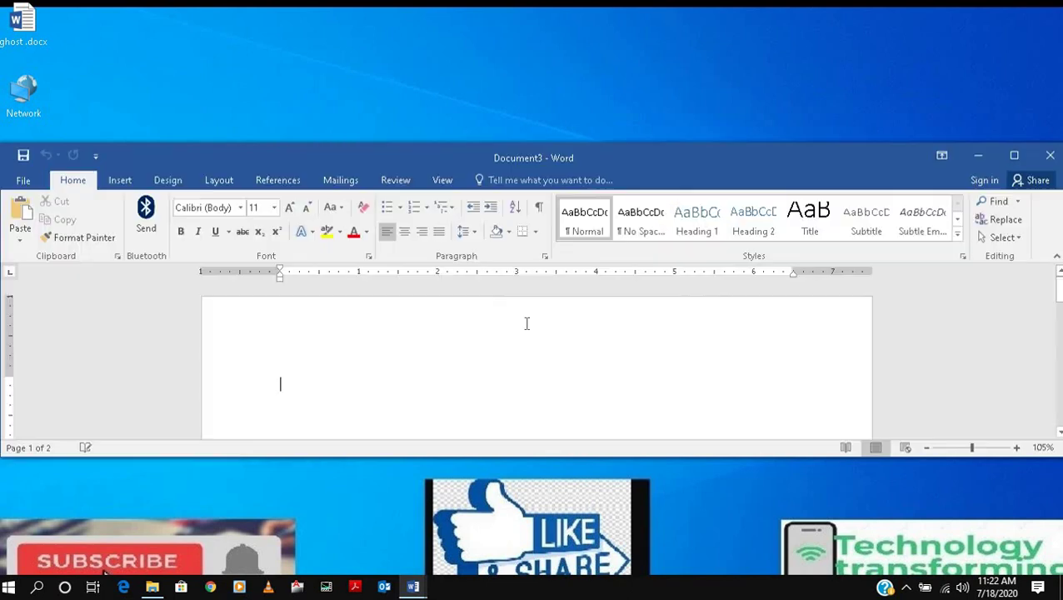
pyautogui.click(1014, 156)
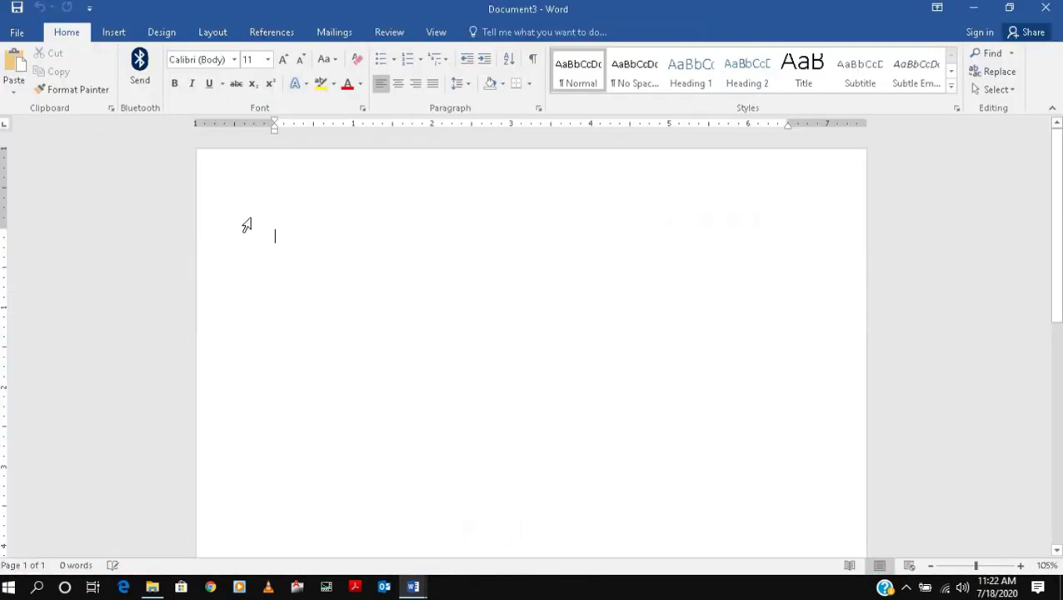
# Step: Fill the blank document with sample paragraphs generated by the formula =rand(4,5)
pyautogui.click(115, 33)
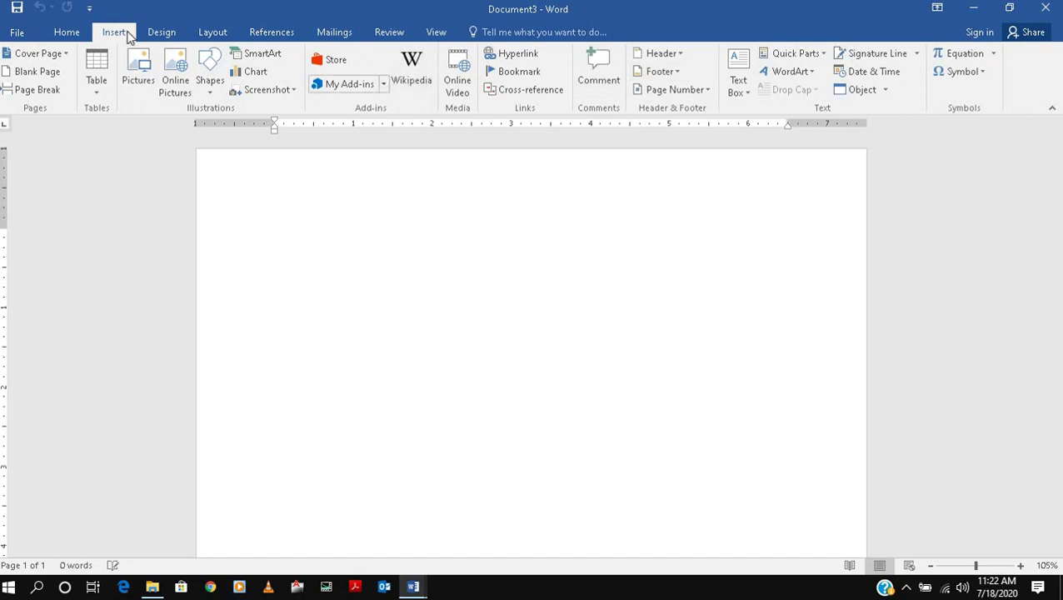
pyautogui.click(160, 33)
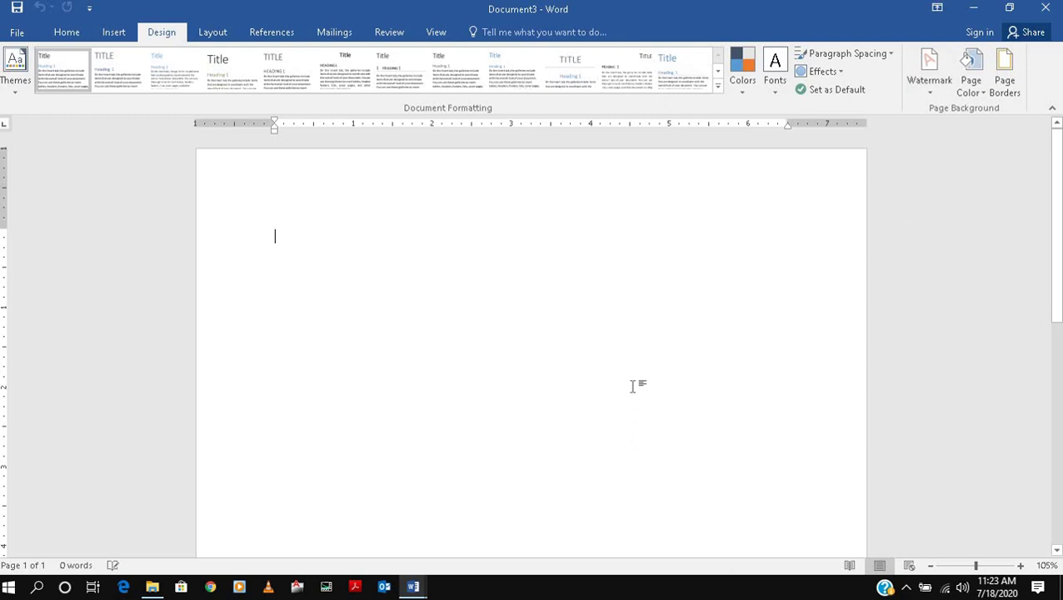
pyautogui.write('=rand(4')
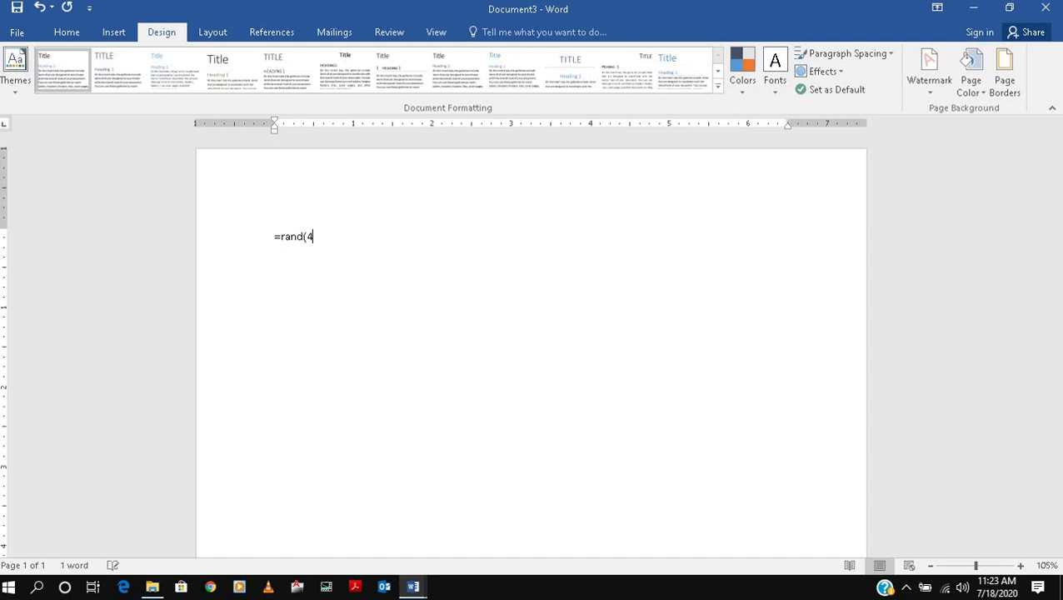
pyautogui.write(',5)')
pyautogui.press('Return')
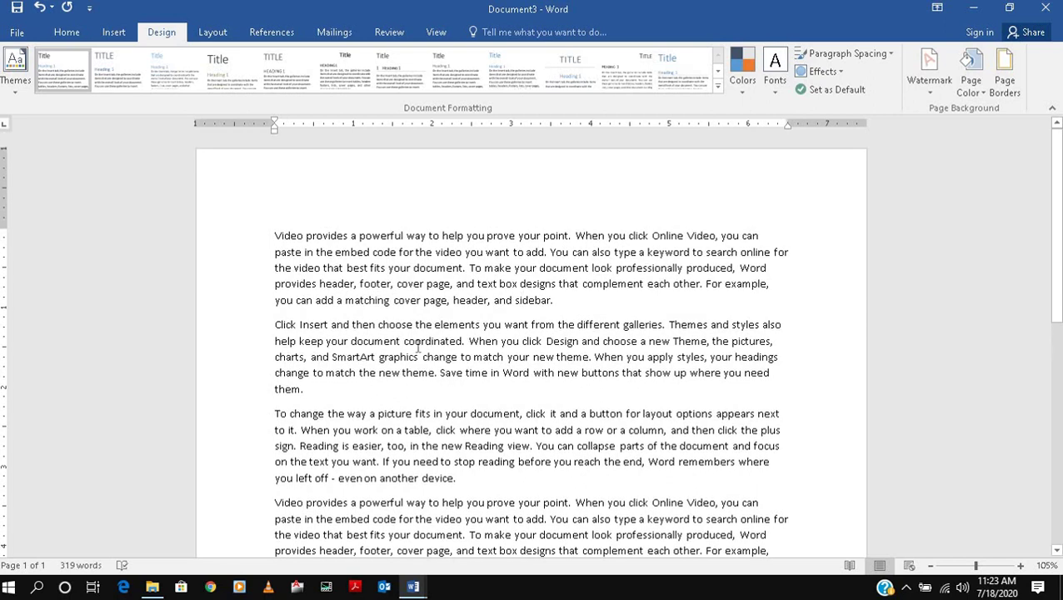
# Step: Select all the sample text and apply a different built-in theme to the document
pyautogui.scroll(-5, 404, 273)
pyautogui.scroll(4, 485, 360)
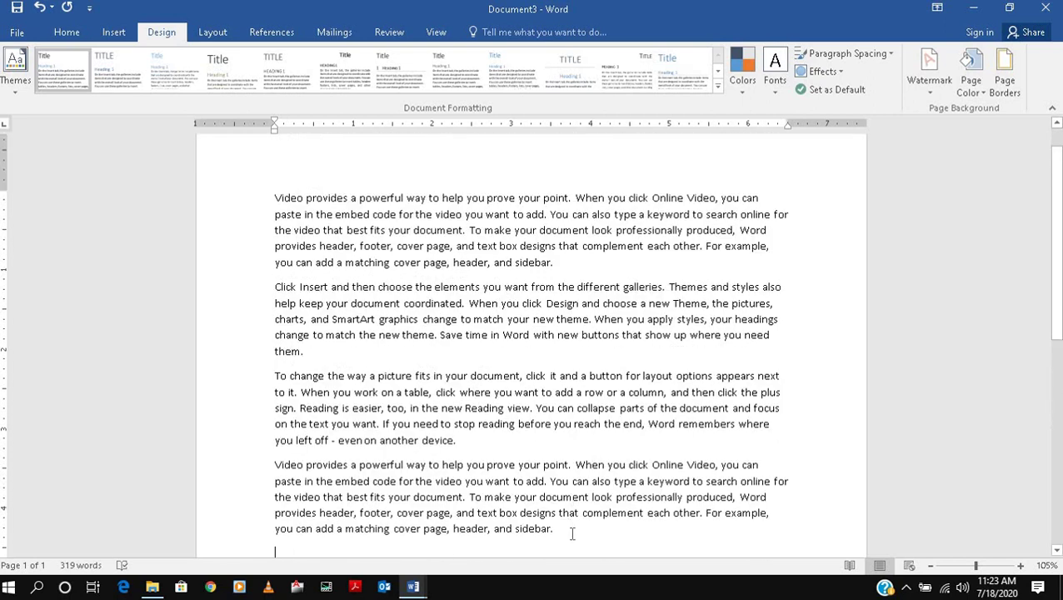
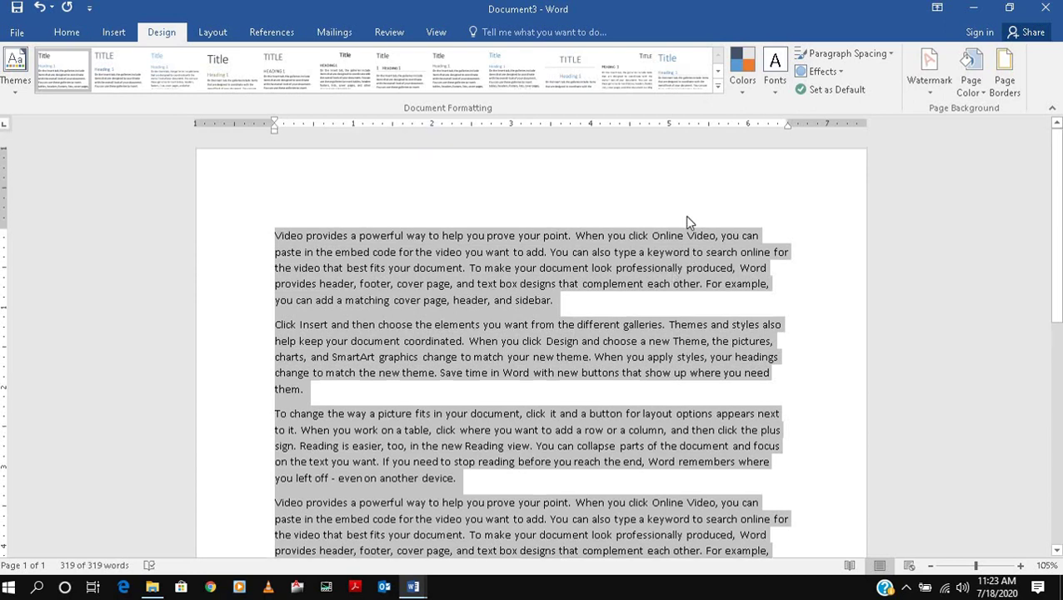
pyautogui.click(20, 87)
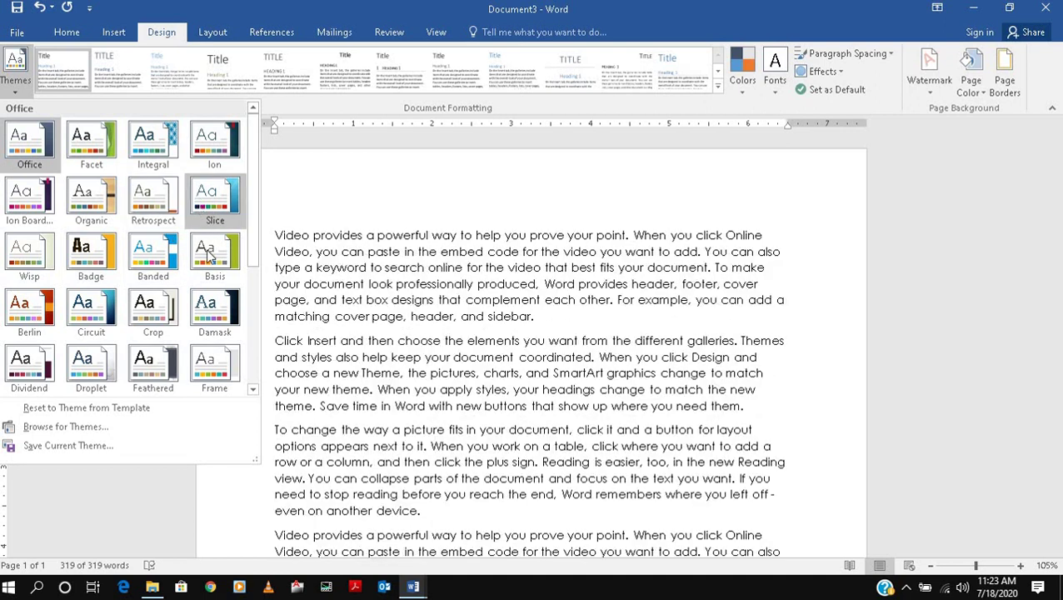
pyautogui.click(148, 315)
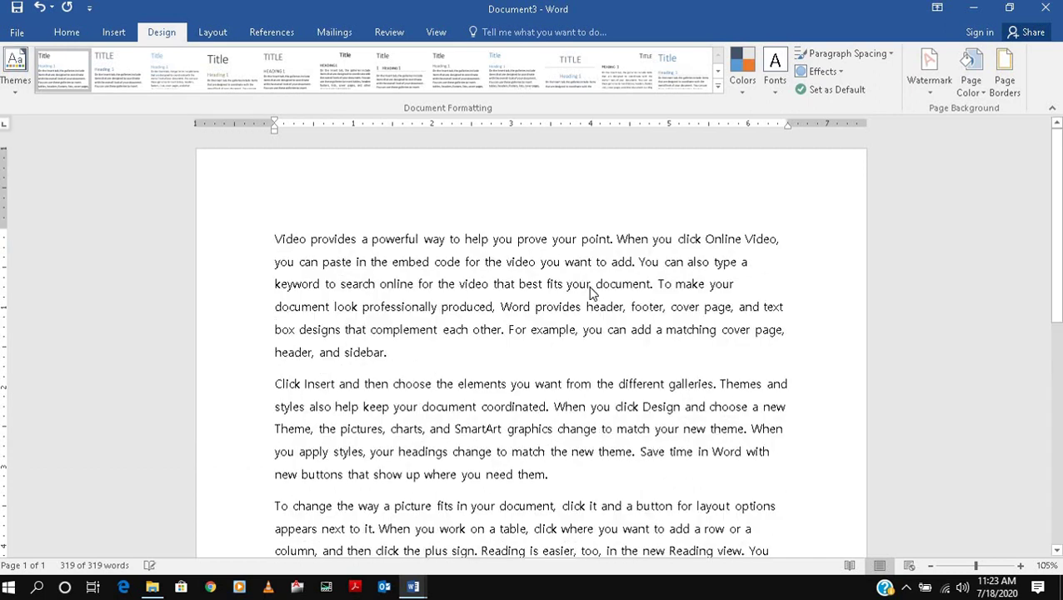
# Step: With all the text selected, apply the Violet II theme colors and replace them with the Office 2007 - 2010 colors
pyautogui.hotkey('ctrl', 'a')
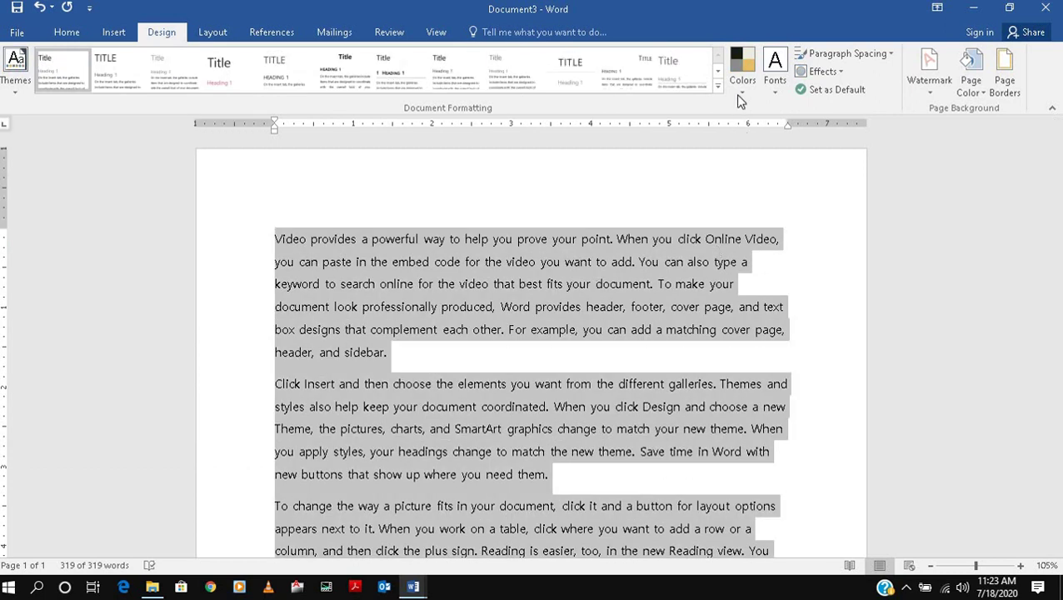
pyautogui.click(735, 94)
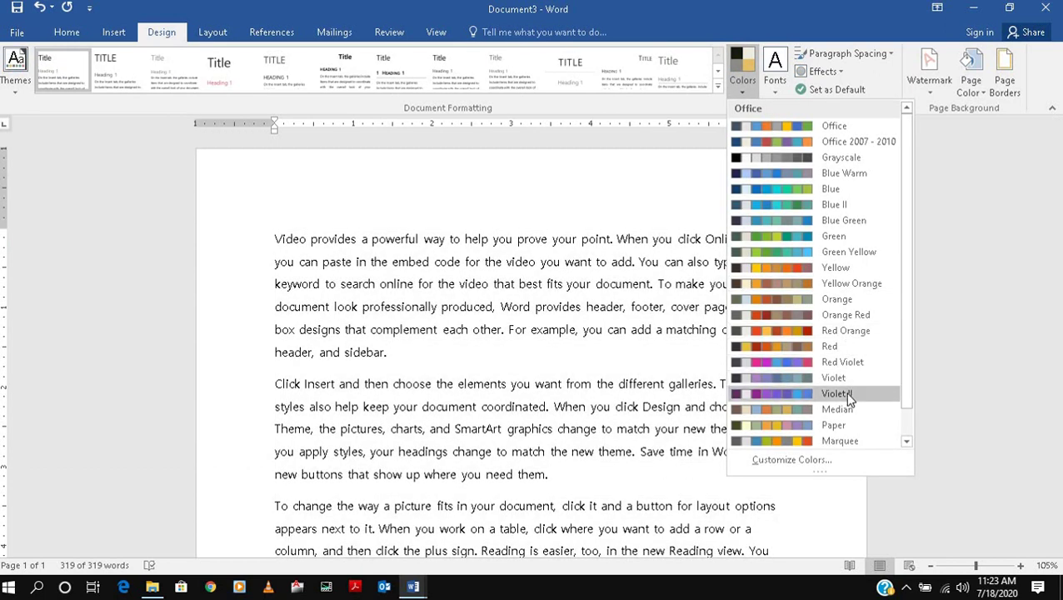
pyautogui.click(846, 394)
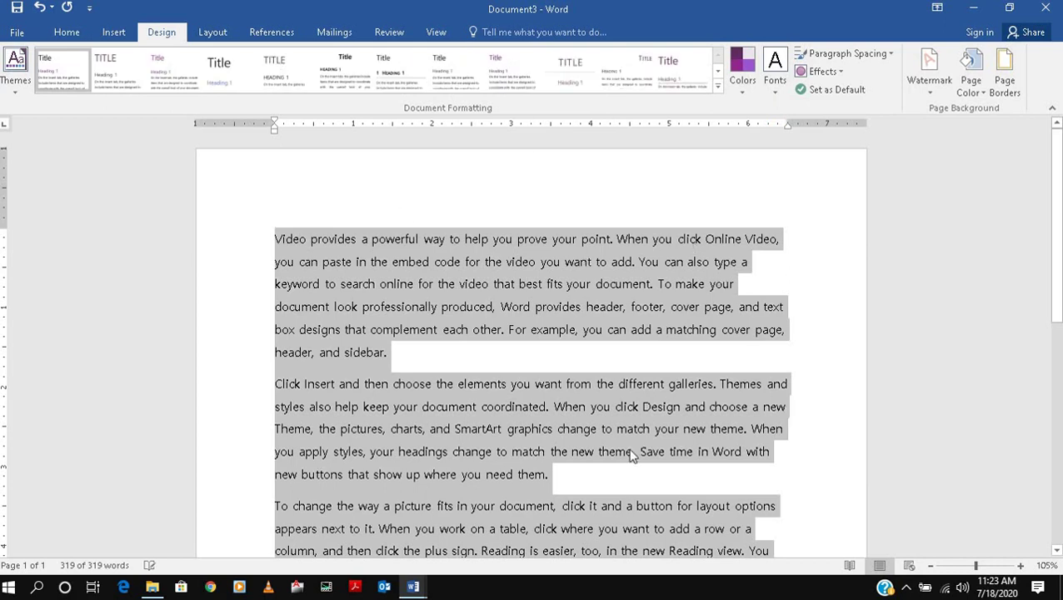
pyautogui.click(739, 92)
pyautogui.click(843, 142)
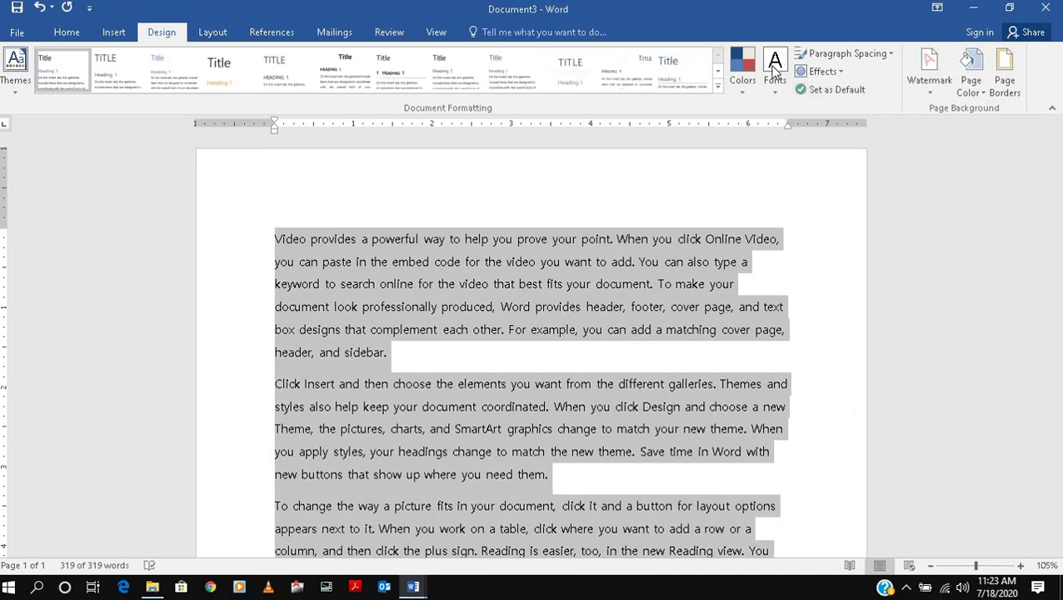
# Step: Examine the available theme color sets and the settings for creating new theme colors, leaving without saving
pyautogui.click(739, 97)
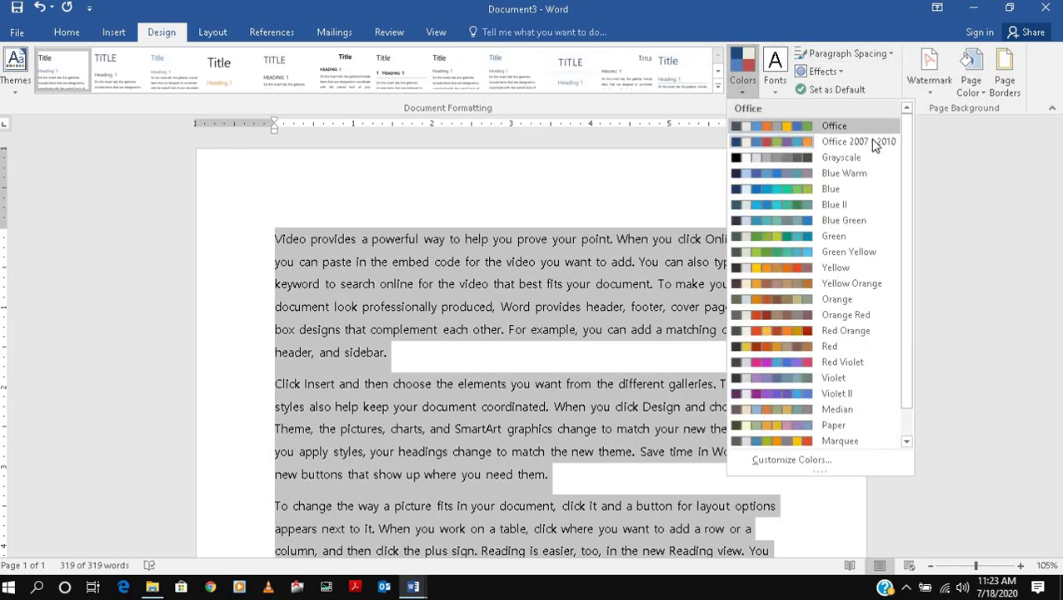
pyautogui.scroll(-1, 852, 392)
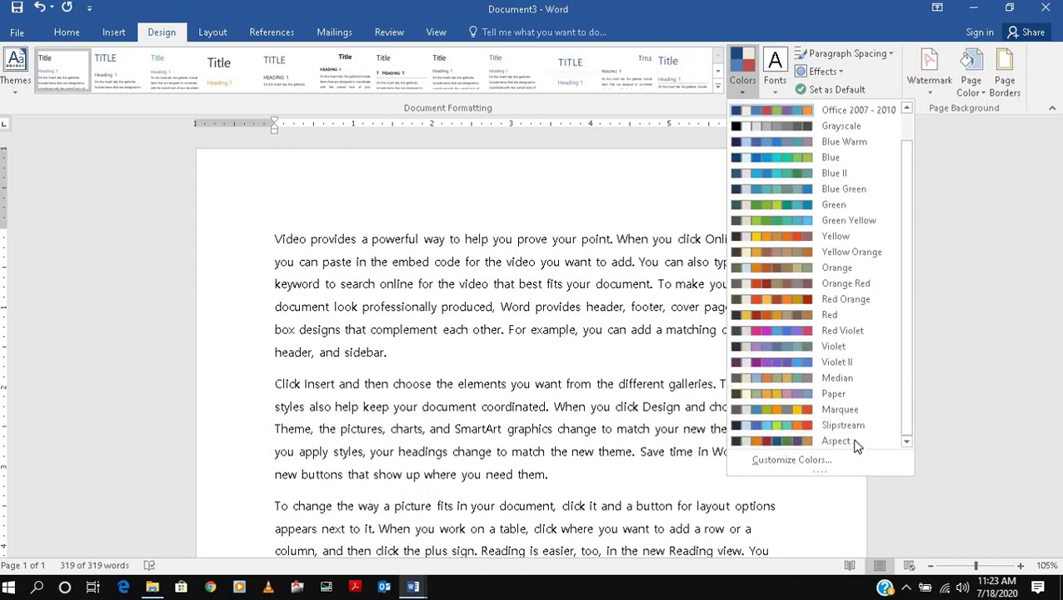
pyautogui.click(782, 460)
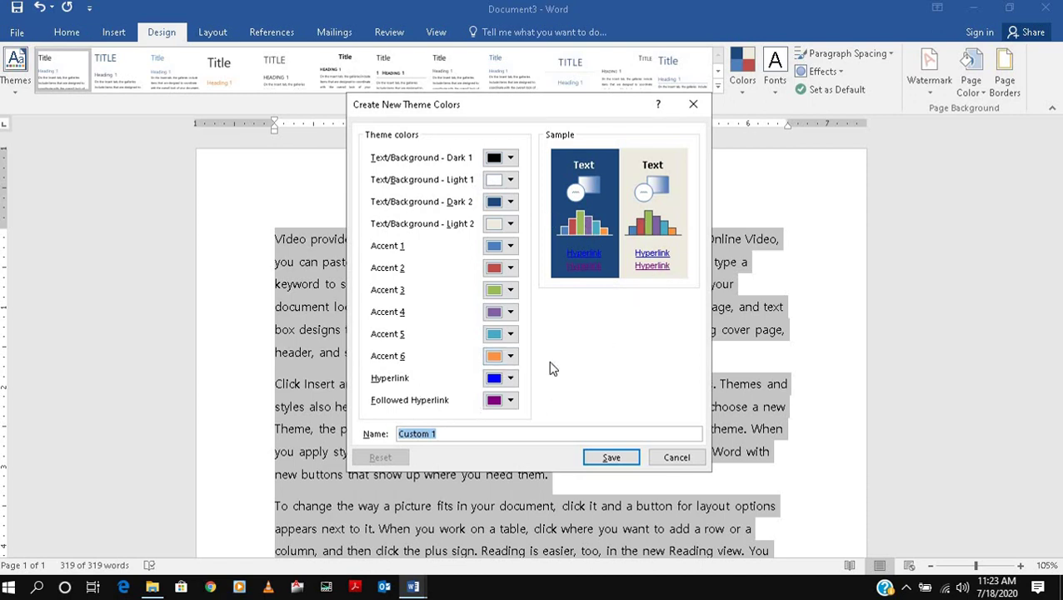
pyautogui.click(677, 459)
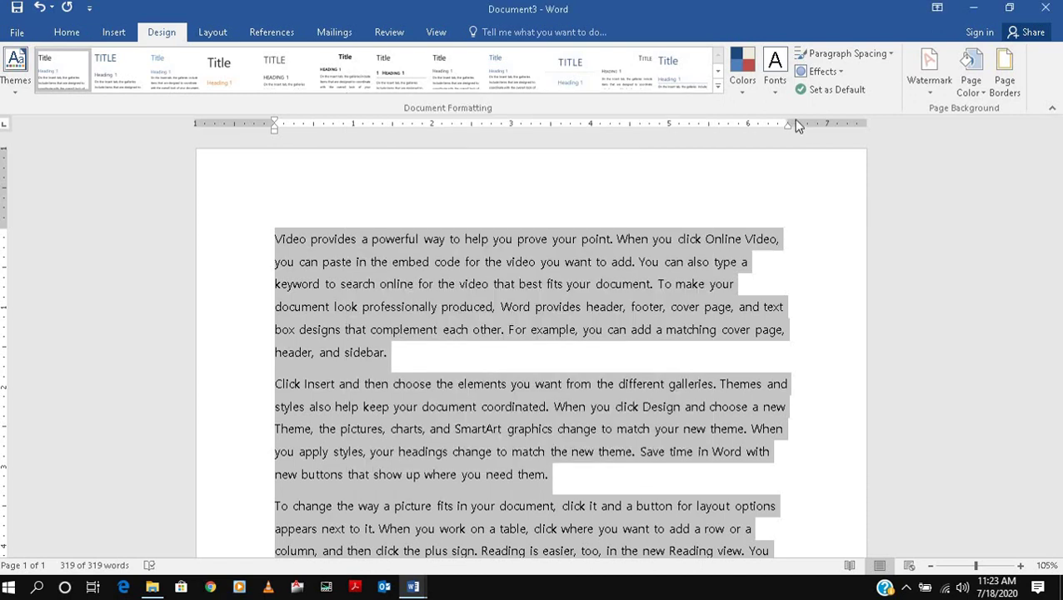
# Step: Set the document's theme fonts to Arial and choose another theme effect, previewing page colors without applying one
pyautogui.click(773, 88)
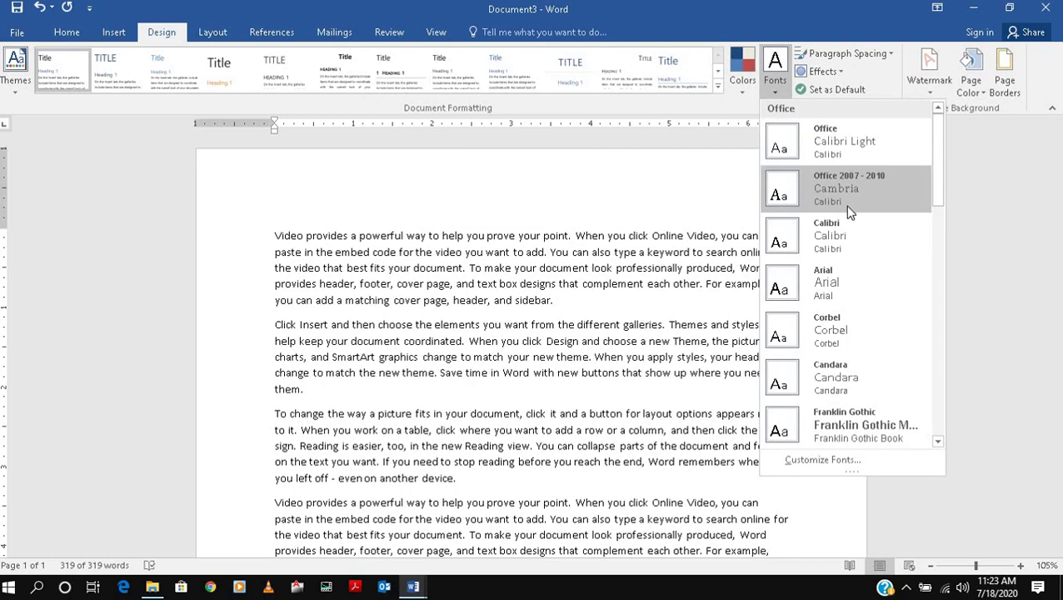
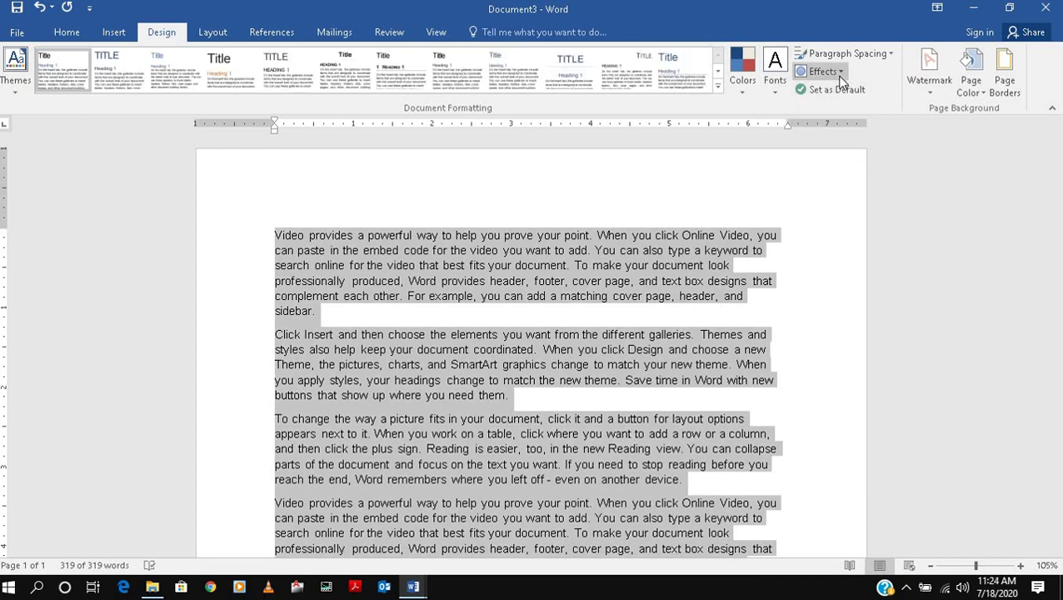
pyautogui.click(840, 74)
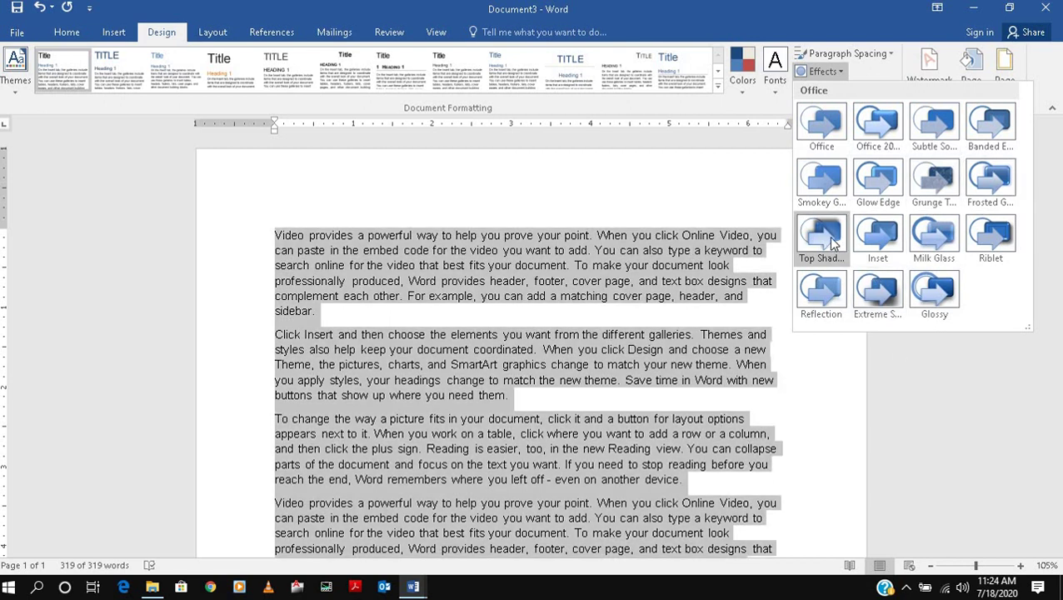
pyautogui.click(862, 156)
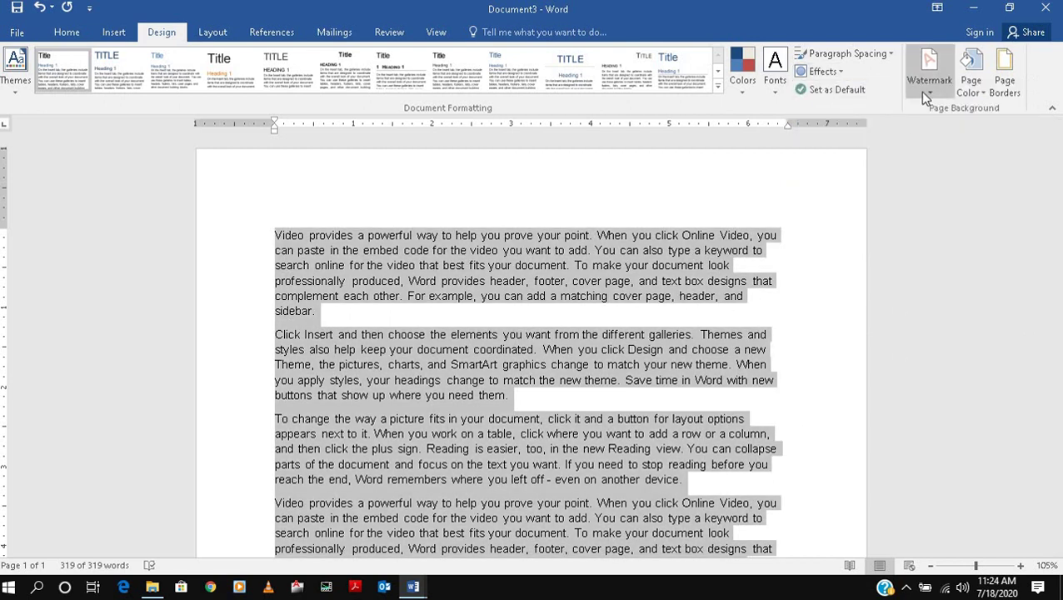
pyautogui.click(980, 96)
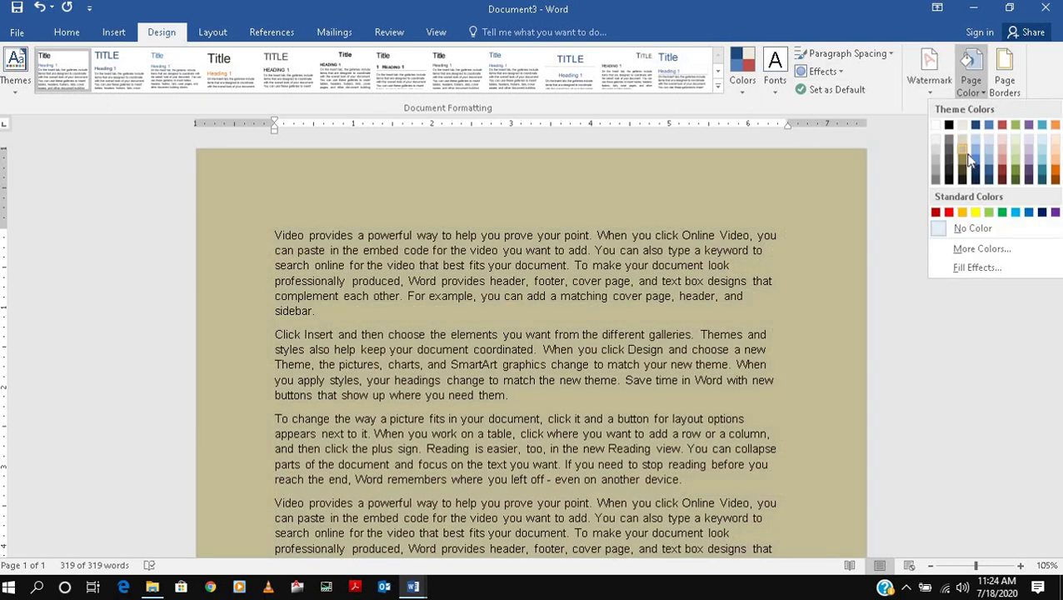
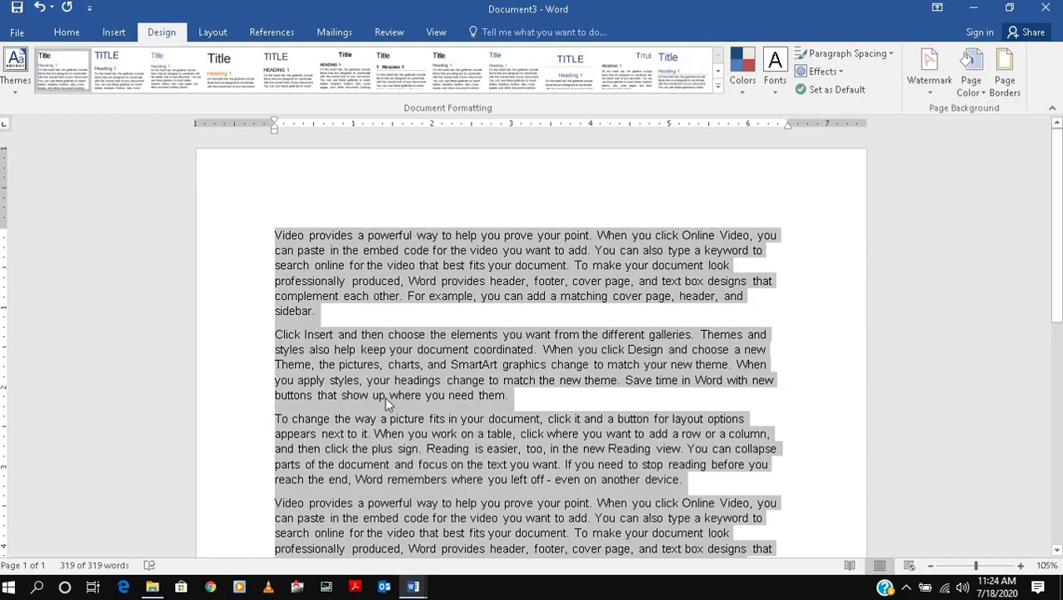
# Step: Add a Box page border with the solid line style to the whole document
pyautogui.click(1006, 90)
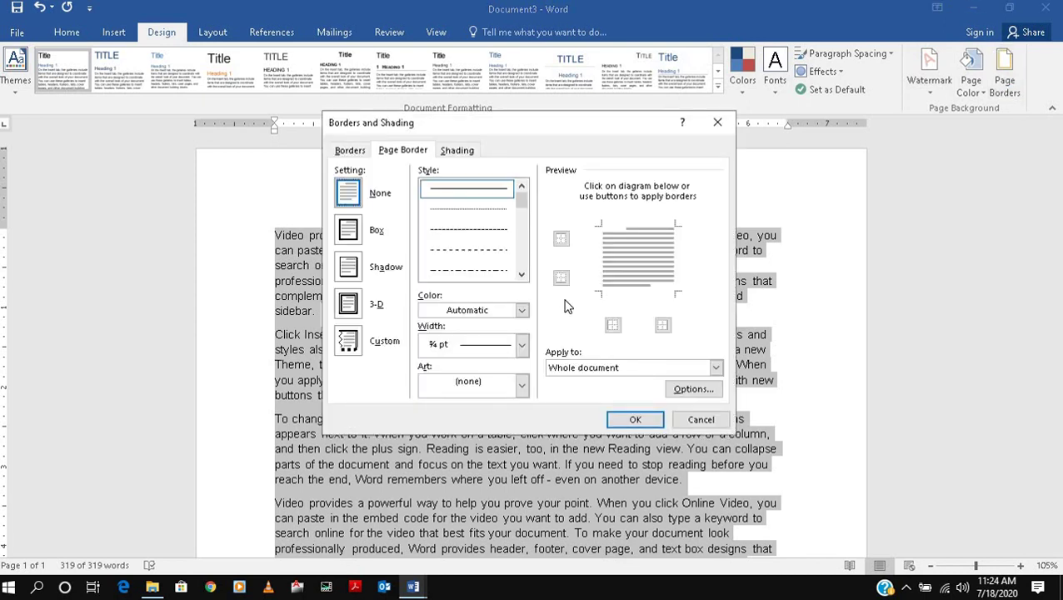
pyautogui.click(350, 230)
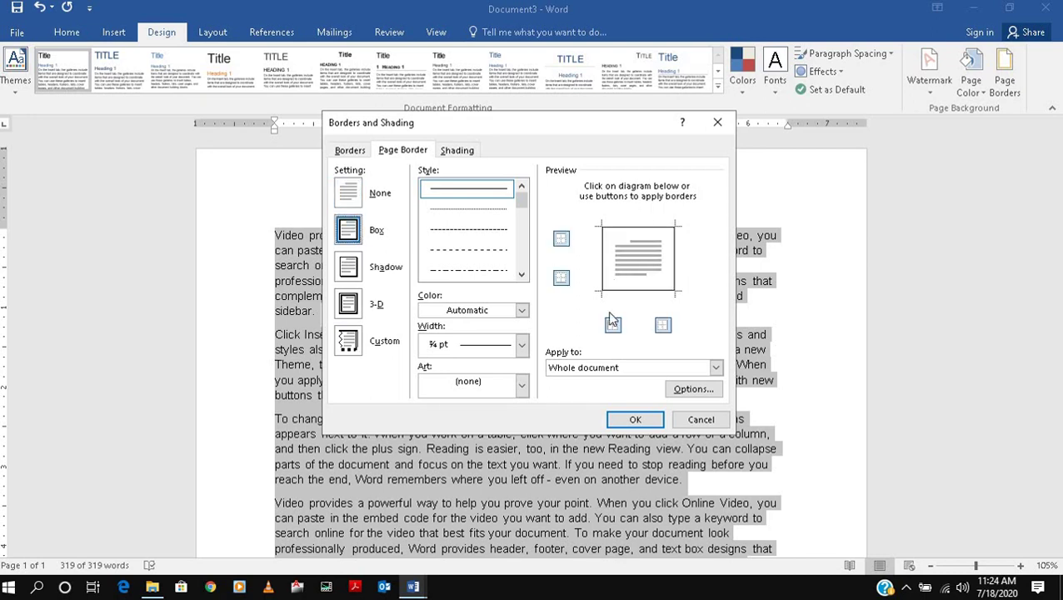
pyautogui.click(604, 254)
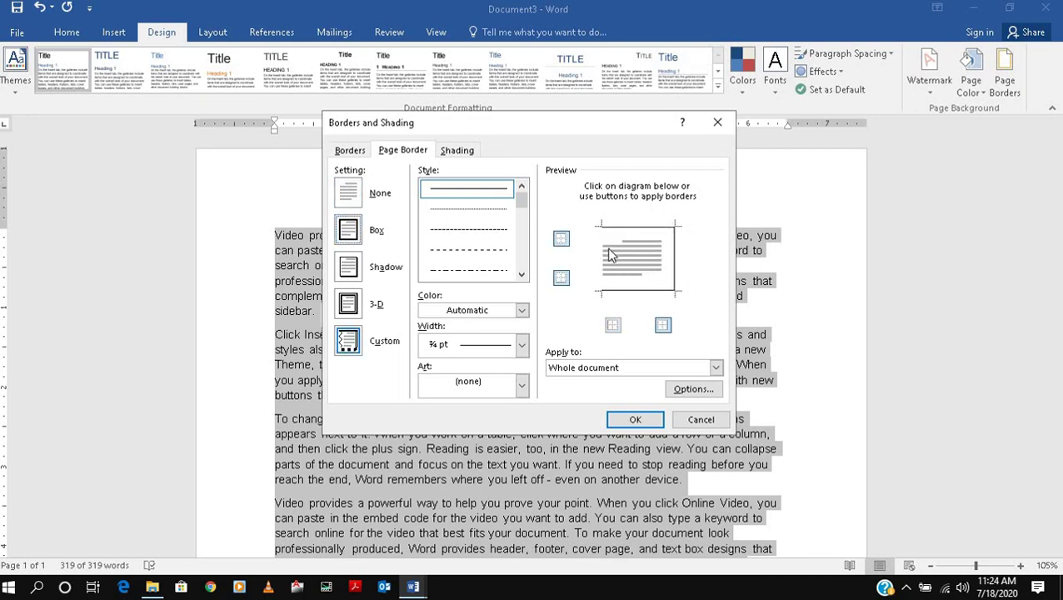
pyautogui.click(635, 419)
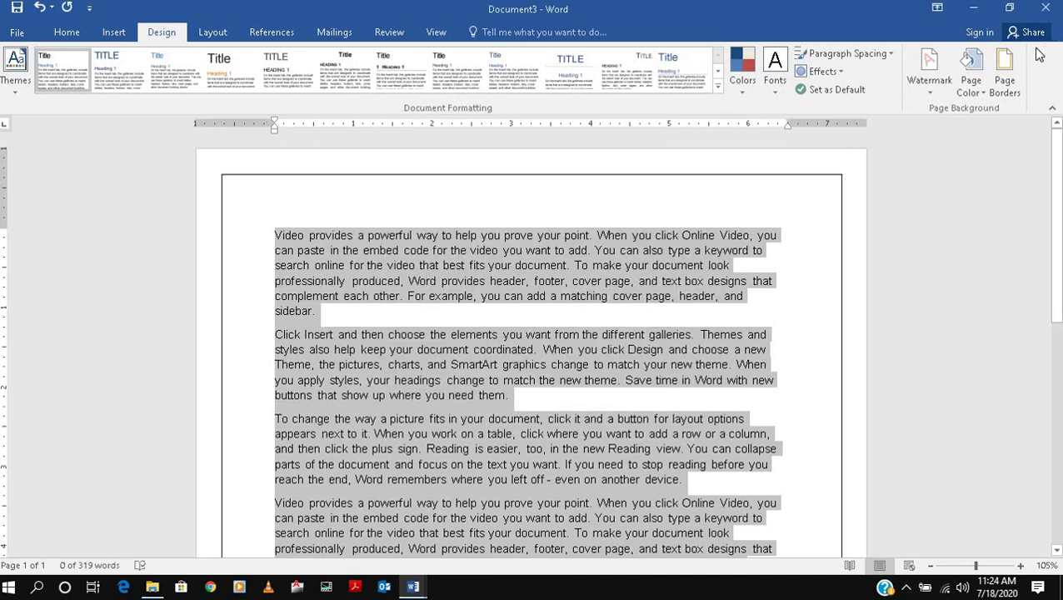
# Step: Remove the left edge from the document's page border
pyautogui.click(1005, 84)
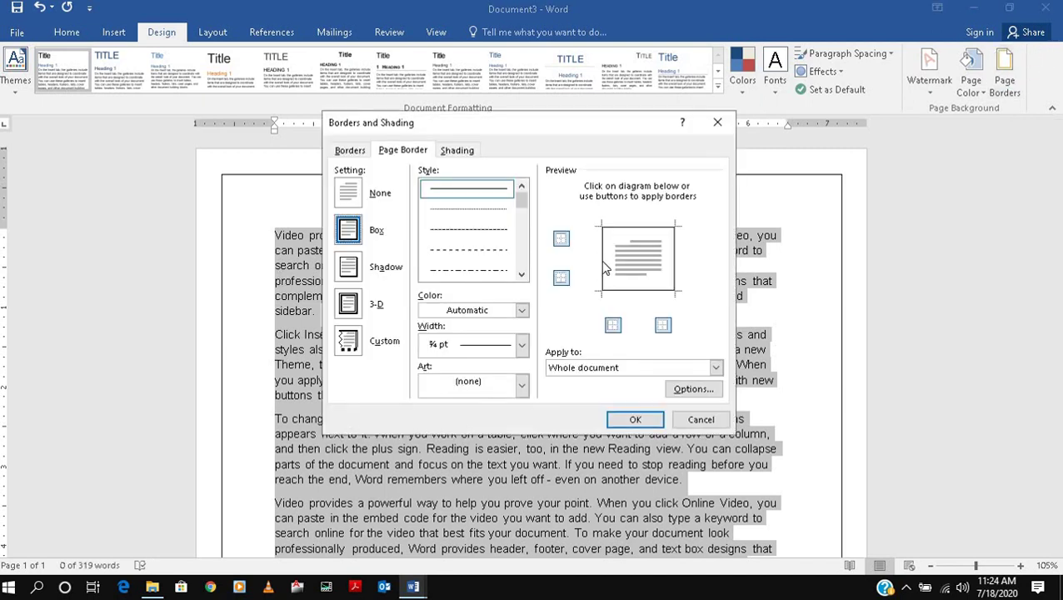
pyautogui.click(601, 260)
pyautogui.click(635, 419)
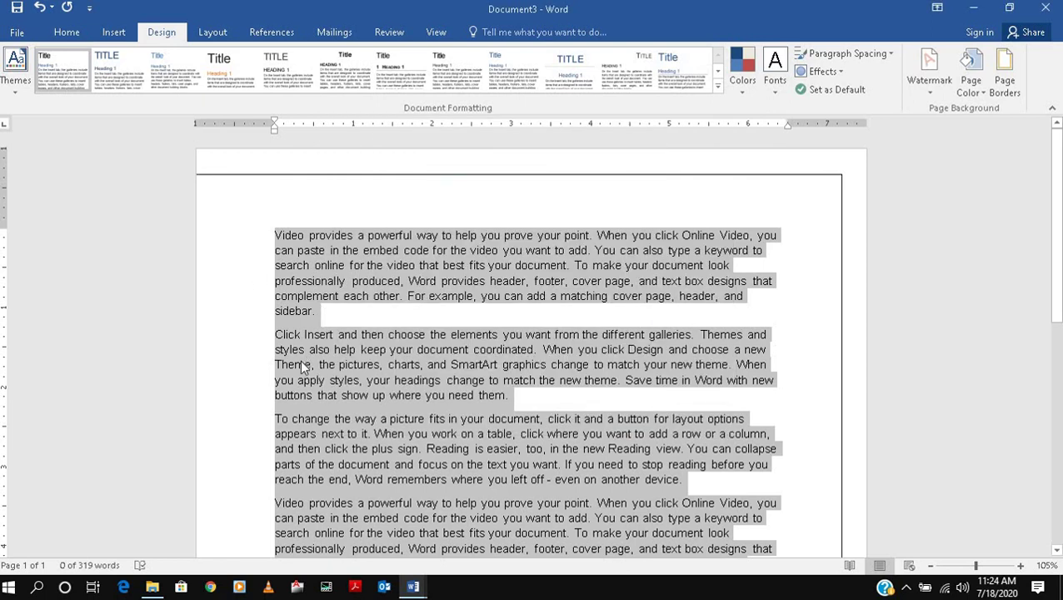
# Step: Restore the left edge of the whole document's page border
pyautogui.click(1005, 84)
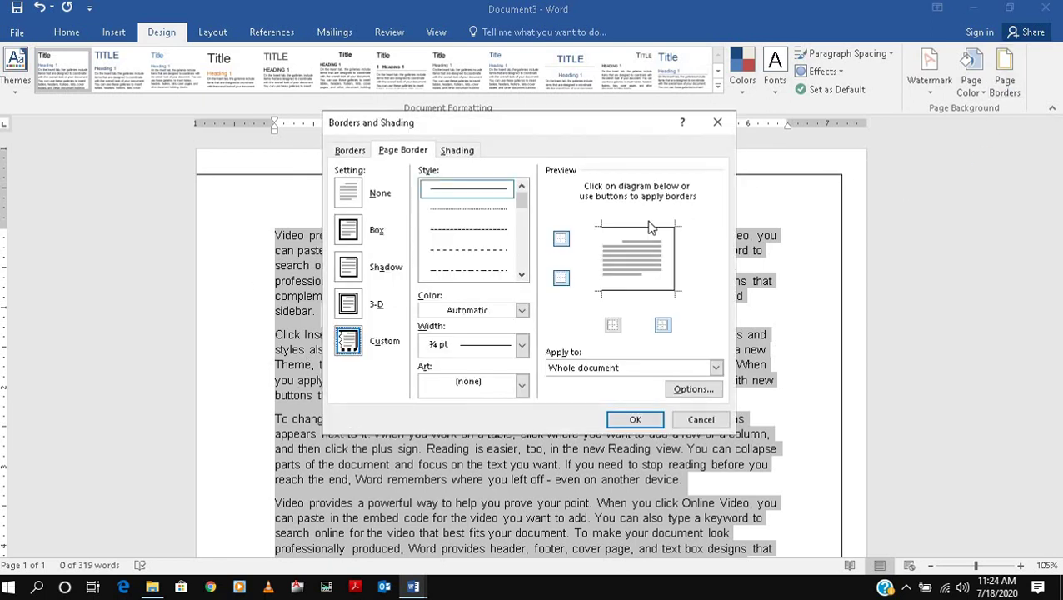
pyautogui.click(603, 258)
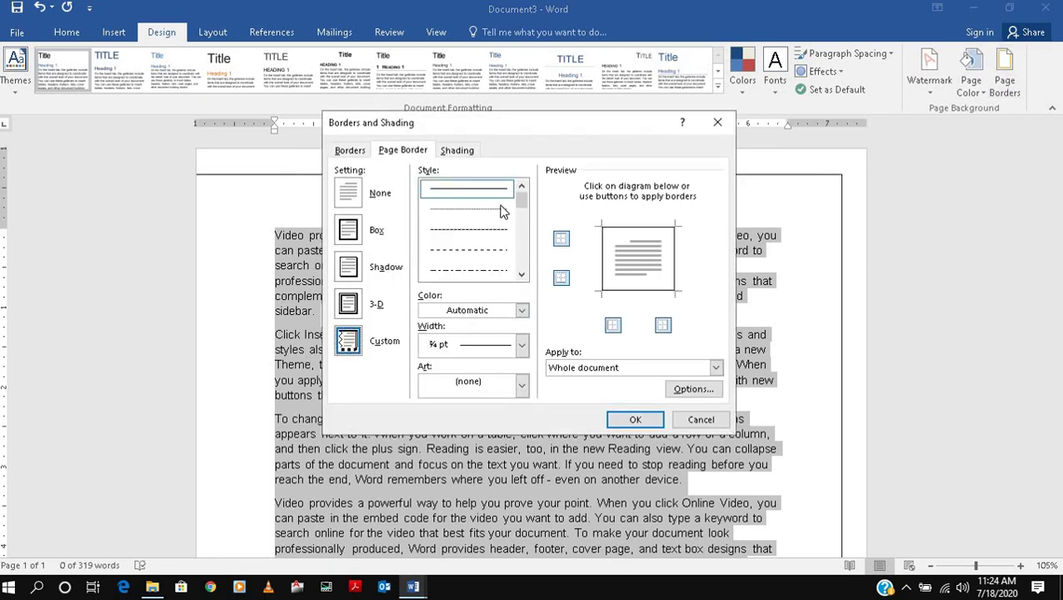
pyautogui.moveTo(521, 203)
pyautogui.mouseDown()
pyautogui.moveTo(528, 275)
pyautogui.moveTo(526, 264)
pyautogui.mouseUp()
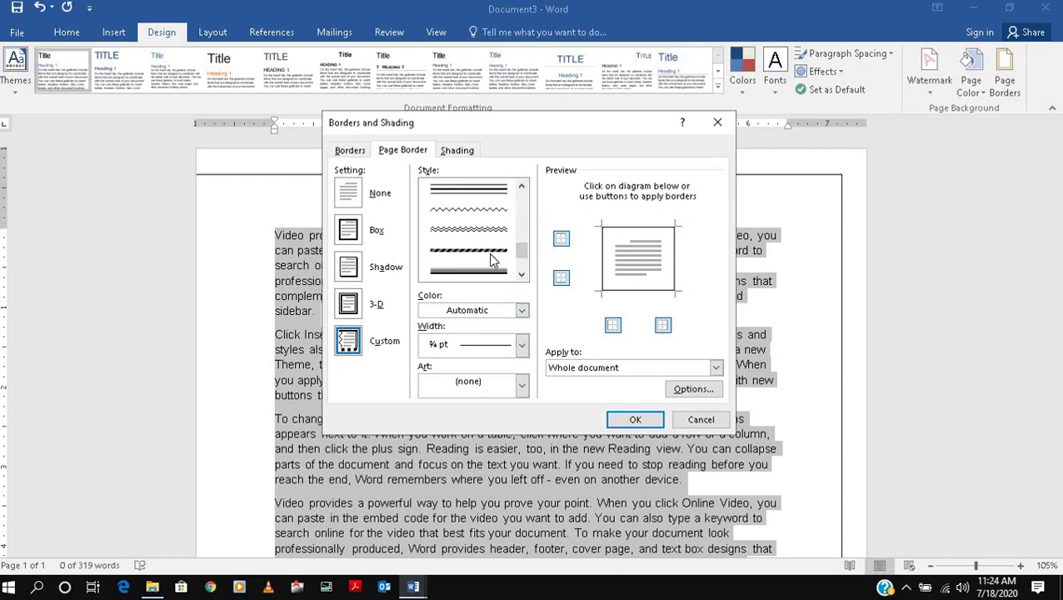
pyautogui.click(490, 254)
pyautogui.click(635, 420)
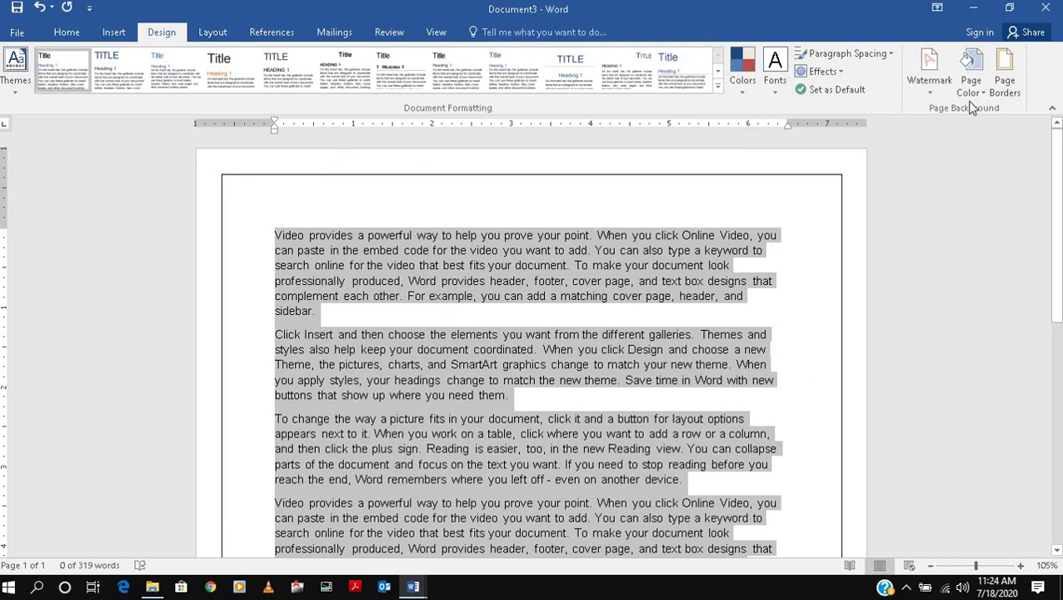
# Step: Apply the red apples art border around the pages of the whole document
pyautogui.click(1006, 80)
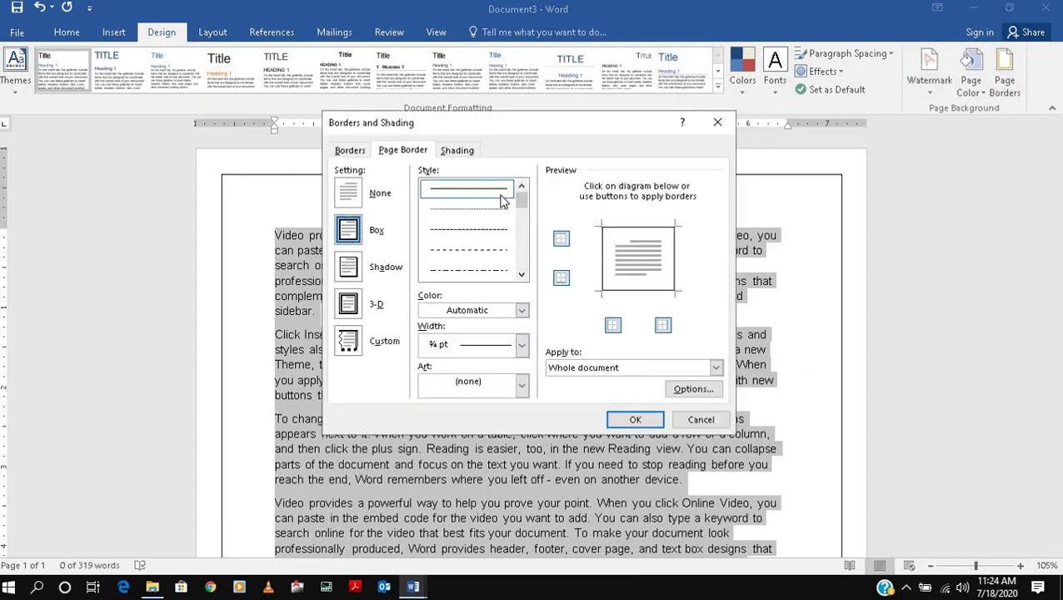
pyautogui.click(520, 387)
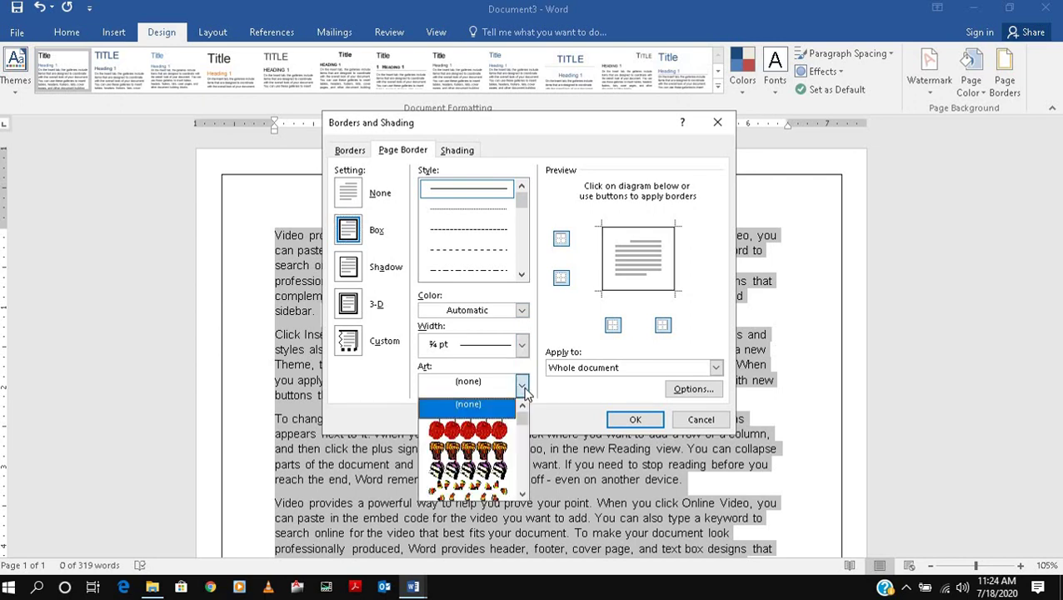
pyautogui.click(468, 429)
pyautogui.click(635, 419)
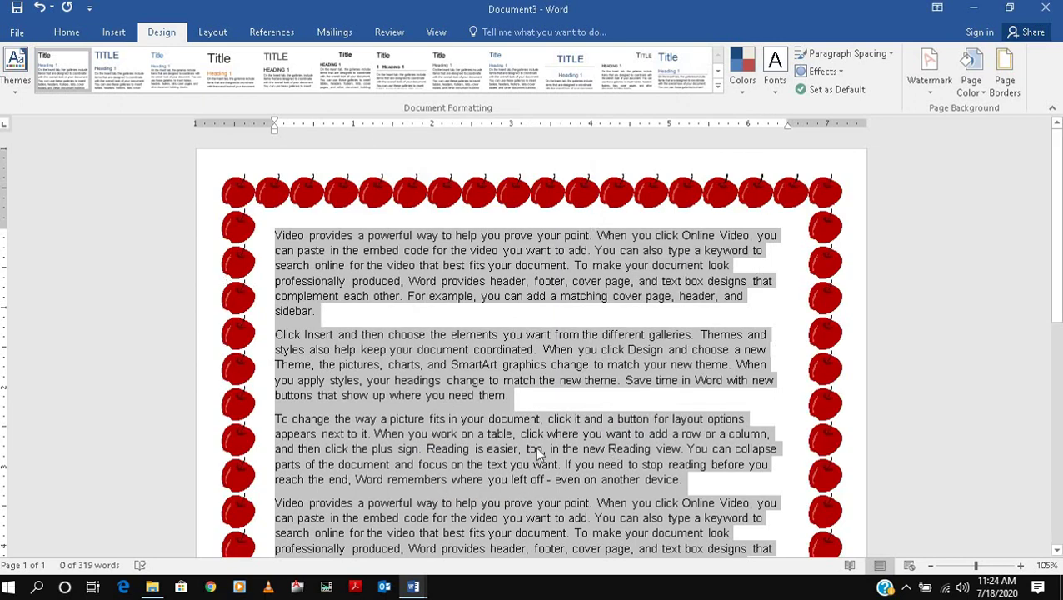
pyautogui.scroll(-8, 526, 448)
pyautogui.scroll(8, 527, 449)
pyautogui.click(345, 243)
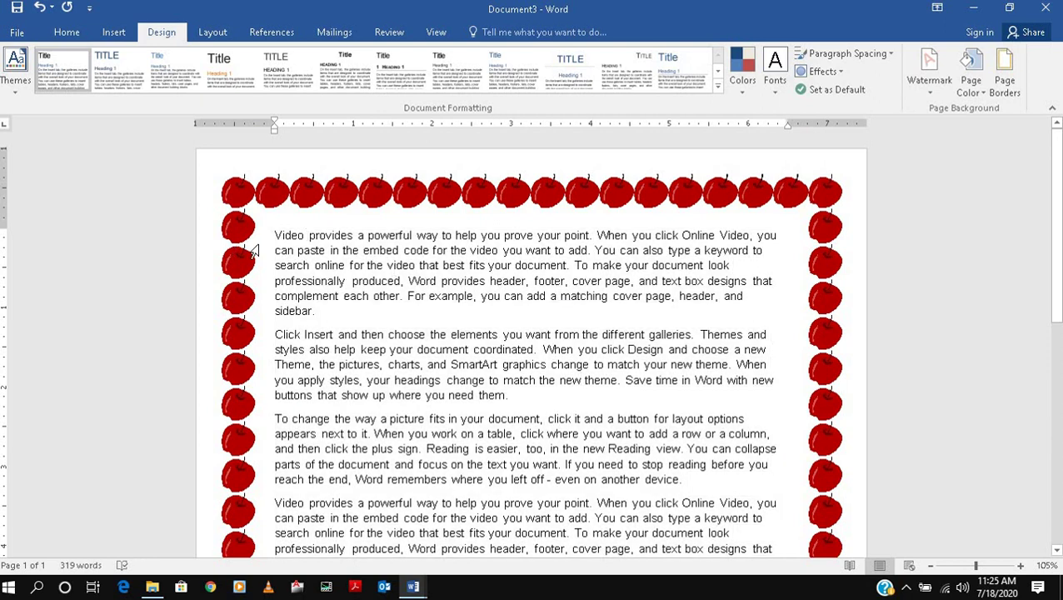
# Step: Add a box border with the double wavy line style around the first paragraph, applied to the paragraph
pyautogui.moveTo(271, 238); pyautogui.dragTo(317, 310)
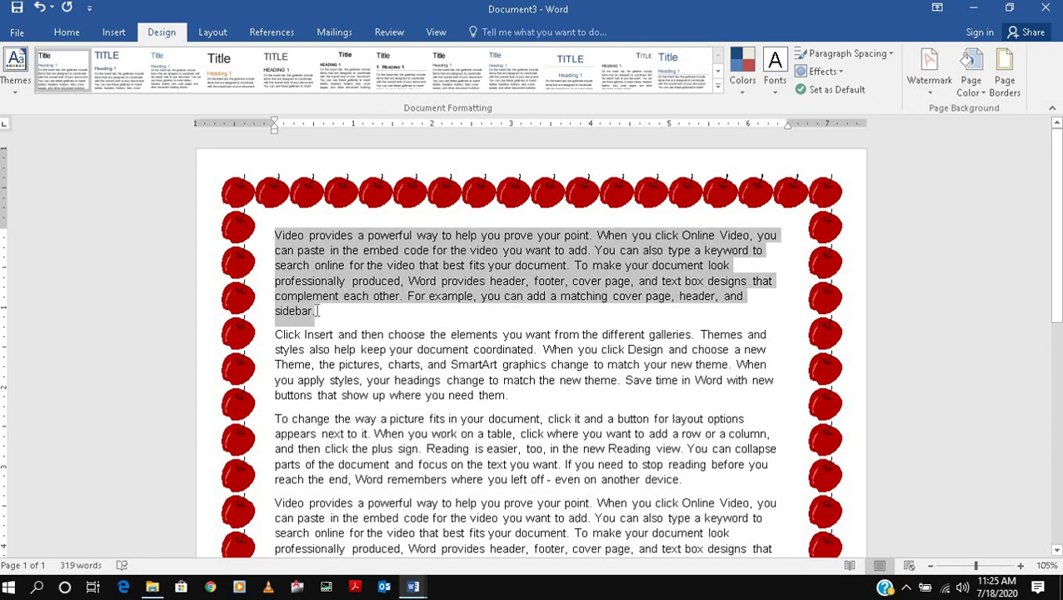
pyautogui.click(1004, 77)
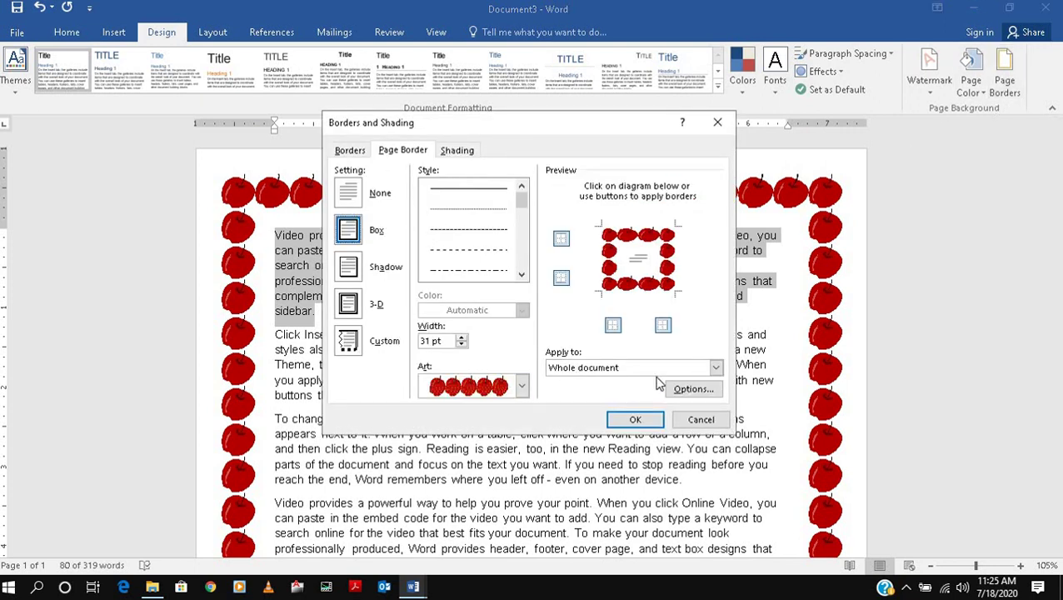
pyautogui.click(703, 370)
pyautogui.click(701, 368)
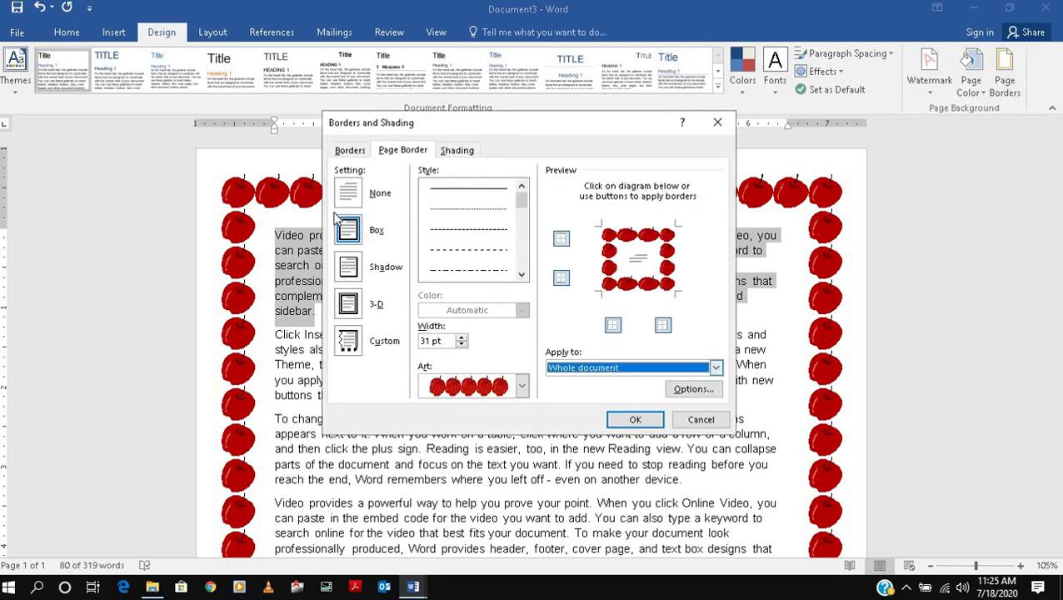
pyautogui.click(343, 152)
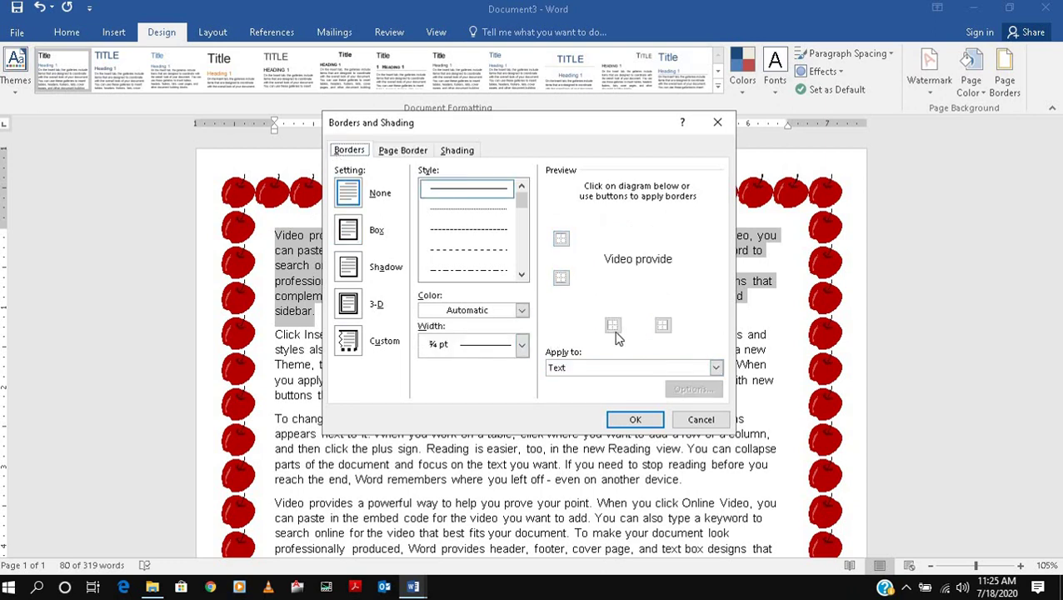
pyautogui.click(713, 369)
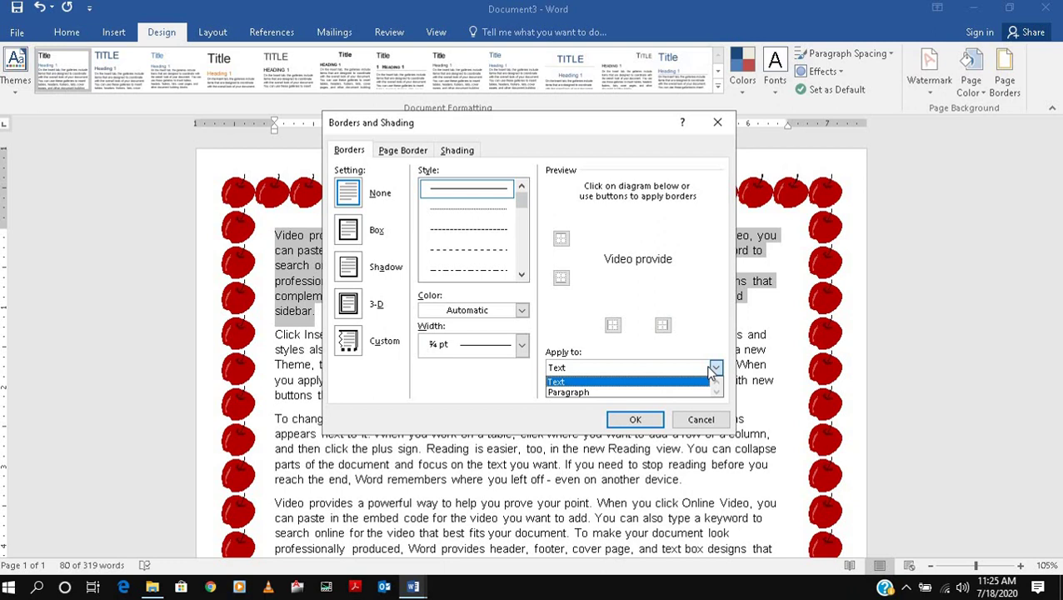
pyautogui.click(634, 392)
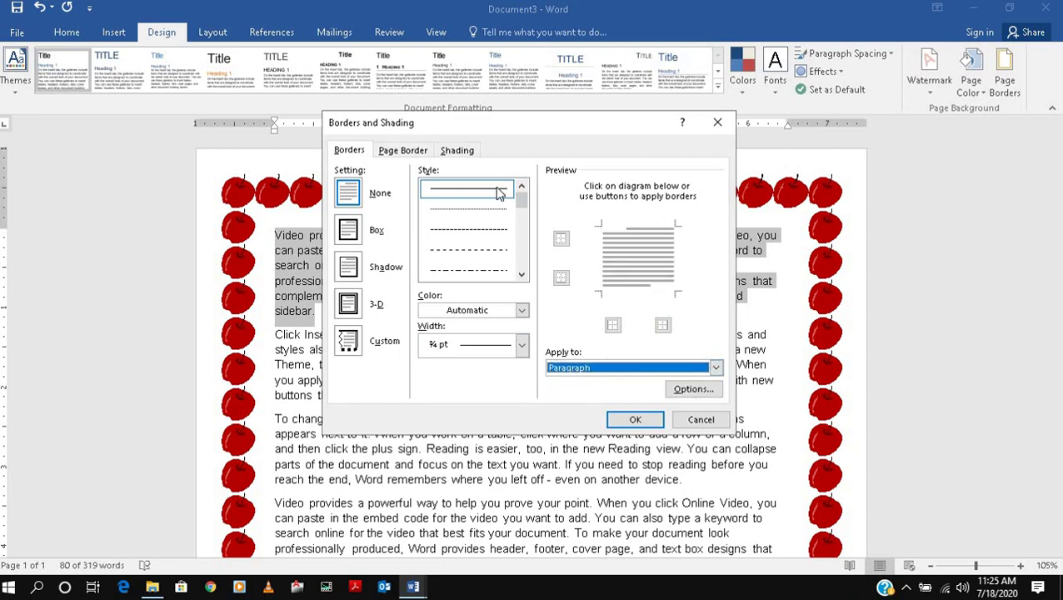
pyautogui.moveTo(522, 200); pyautogui.dragTo(516, 255)
pyautogui.click(488, 212)
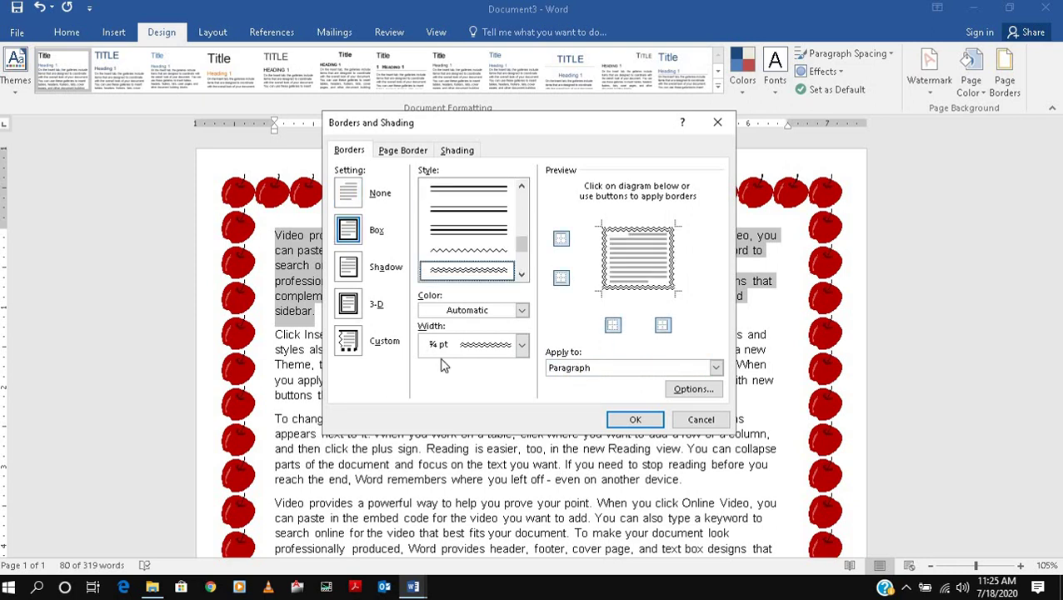
pyautogui.click(633, 420)
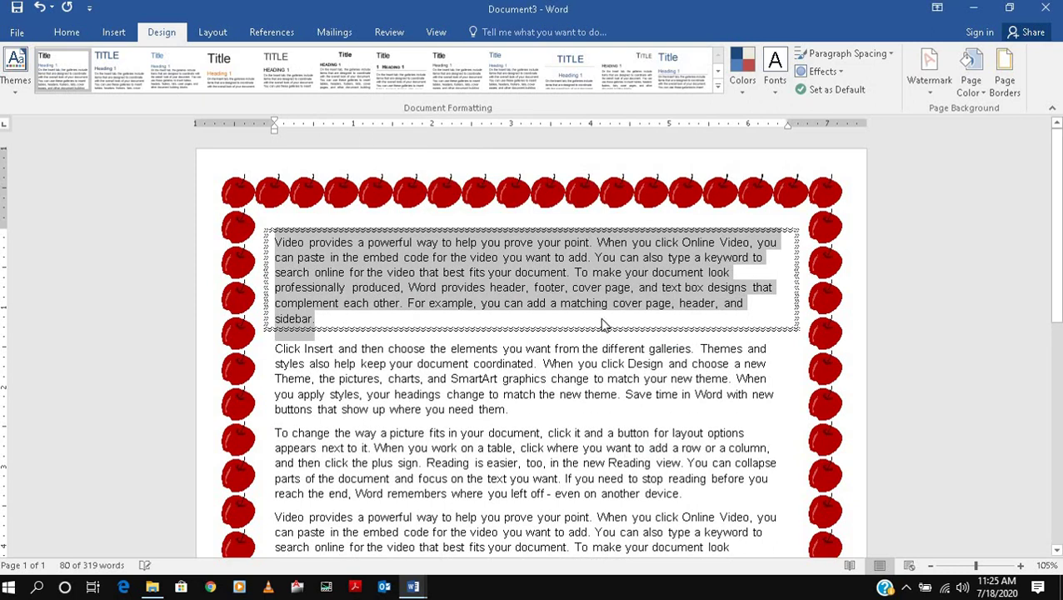
pyautogui.click(635, 391)
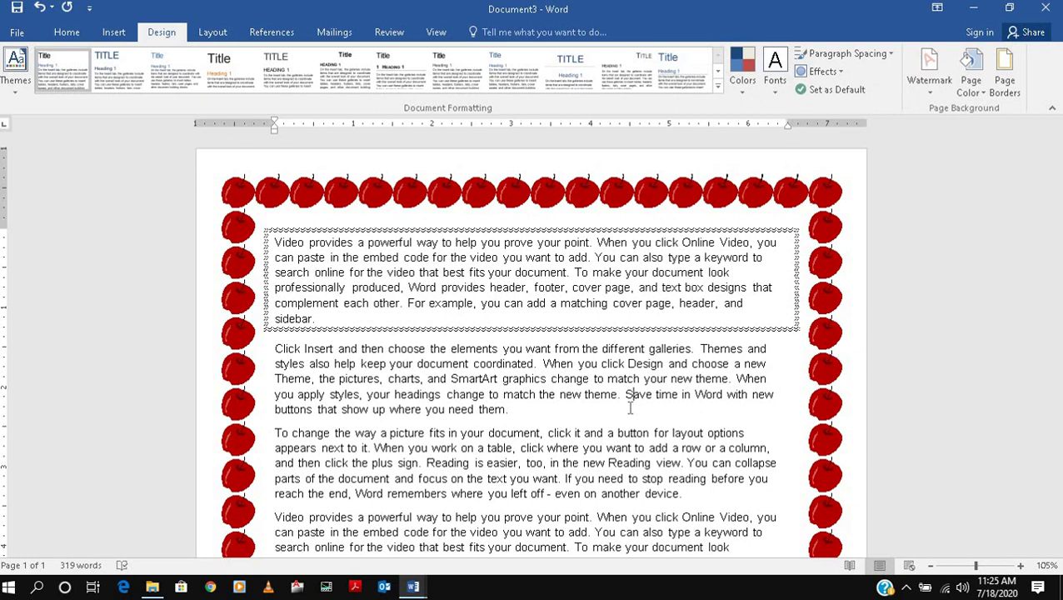
# Step: Open another blank document in Word 2016 and maximize its window
pyautogui.click(212, 33)
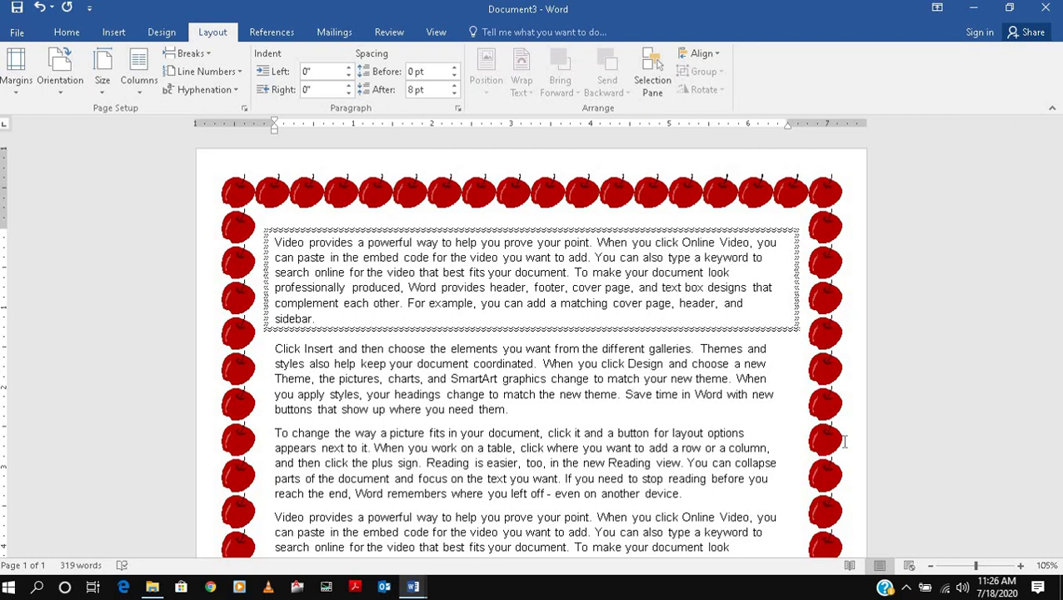
pyautogui.click(275, 34)
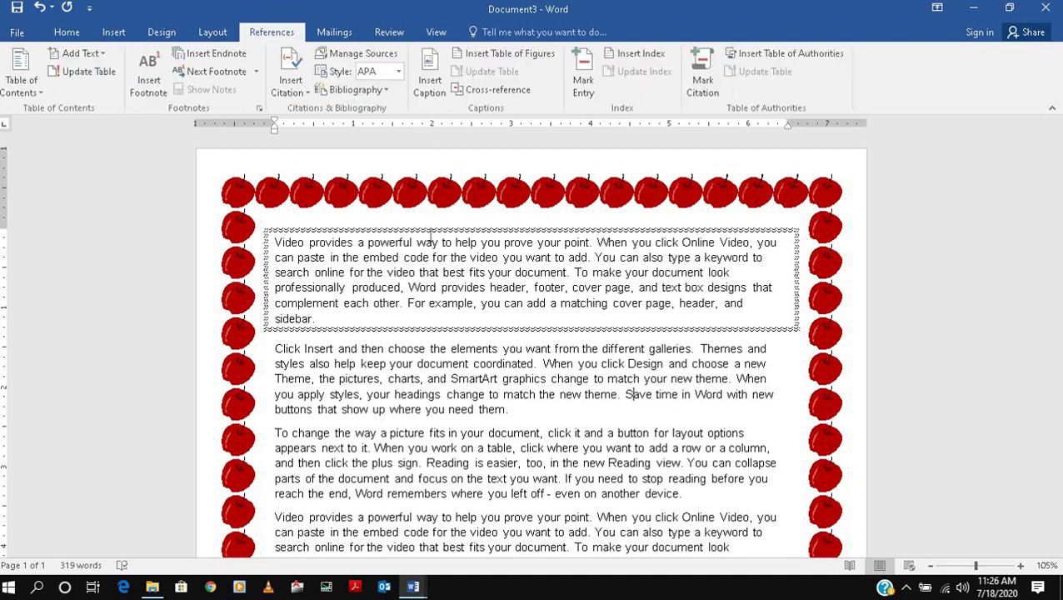
pyautogui.click(37, 587)
pyautogui.write('win')
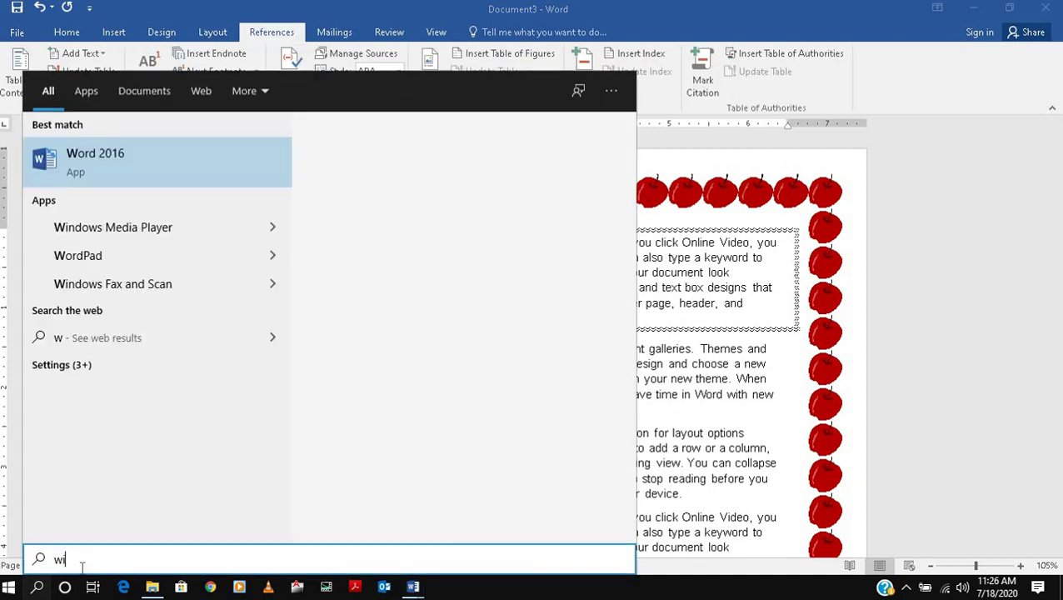
pyautogui.click(111, 165)
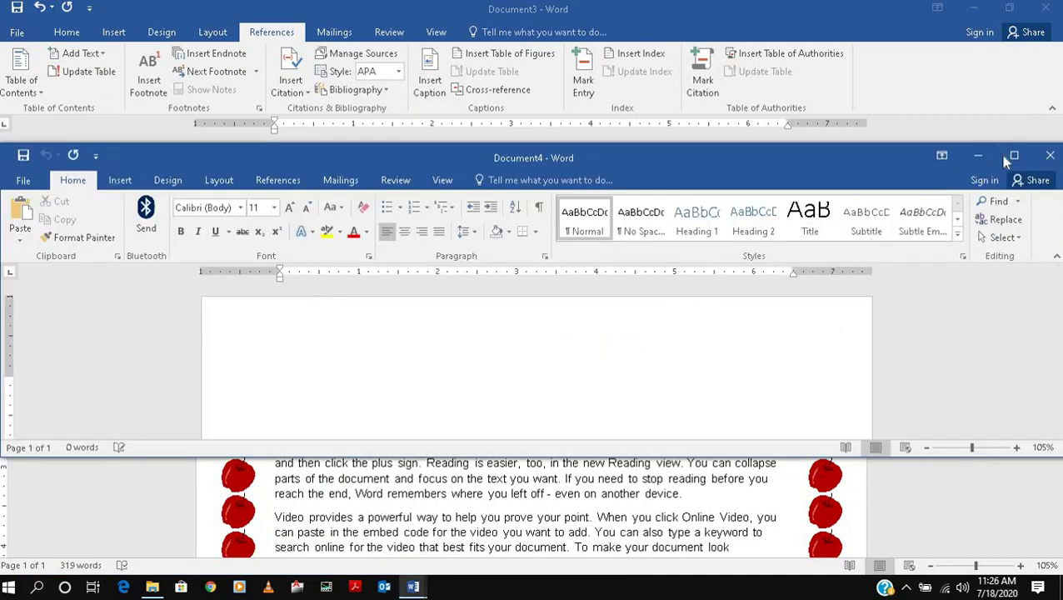
pyautogui.click(1009, 153)
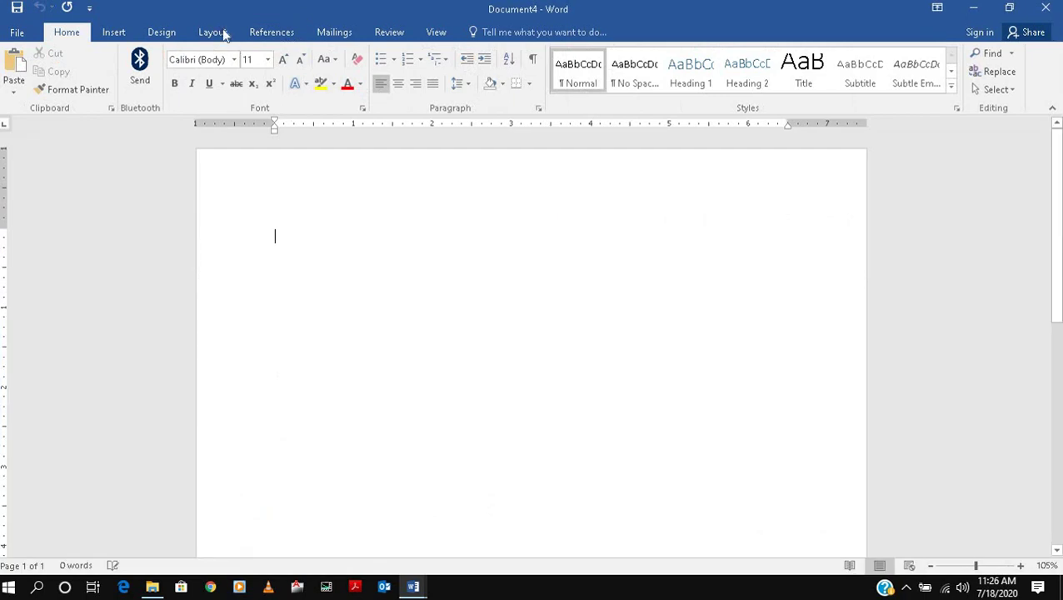
# Step: Insert page breaks in the blank document until it has five pages
pyautogui.click(273, 32)
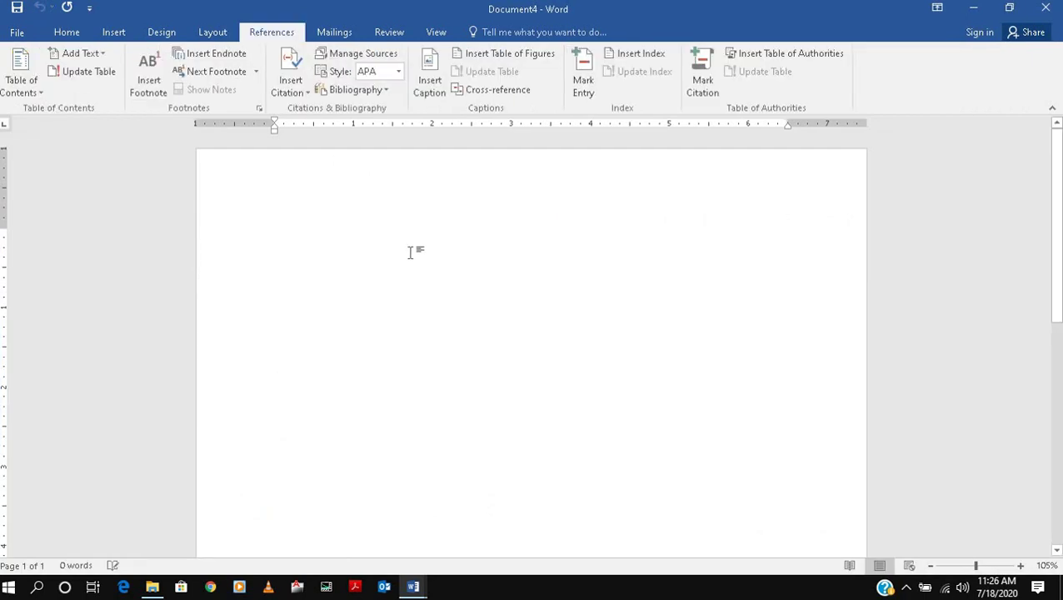
pyautogui.hotkey('ctrl', 'Return')
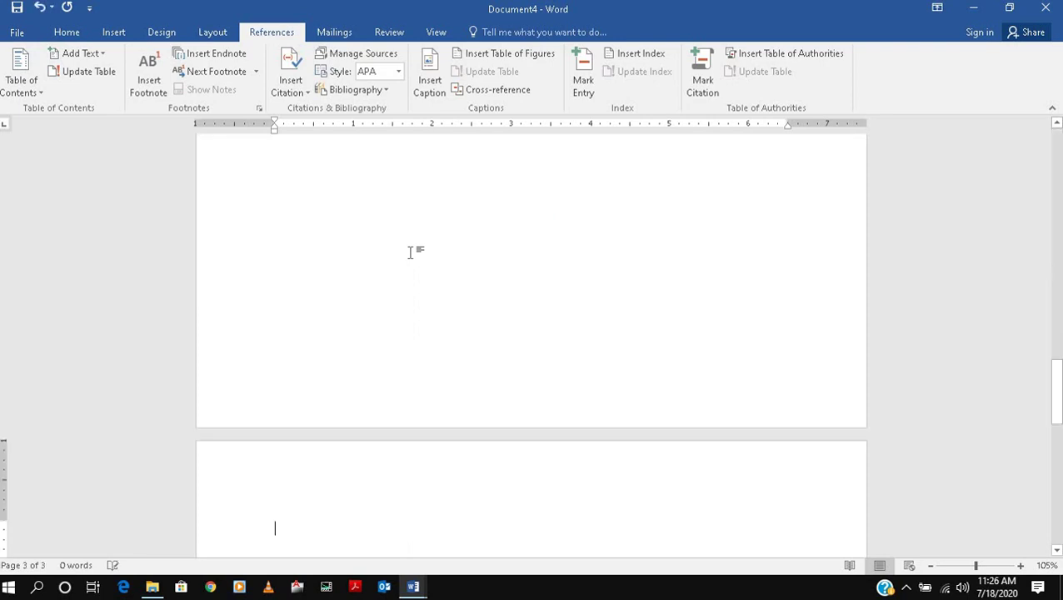
pyautogui.hotkey('ctrl', 'Return')
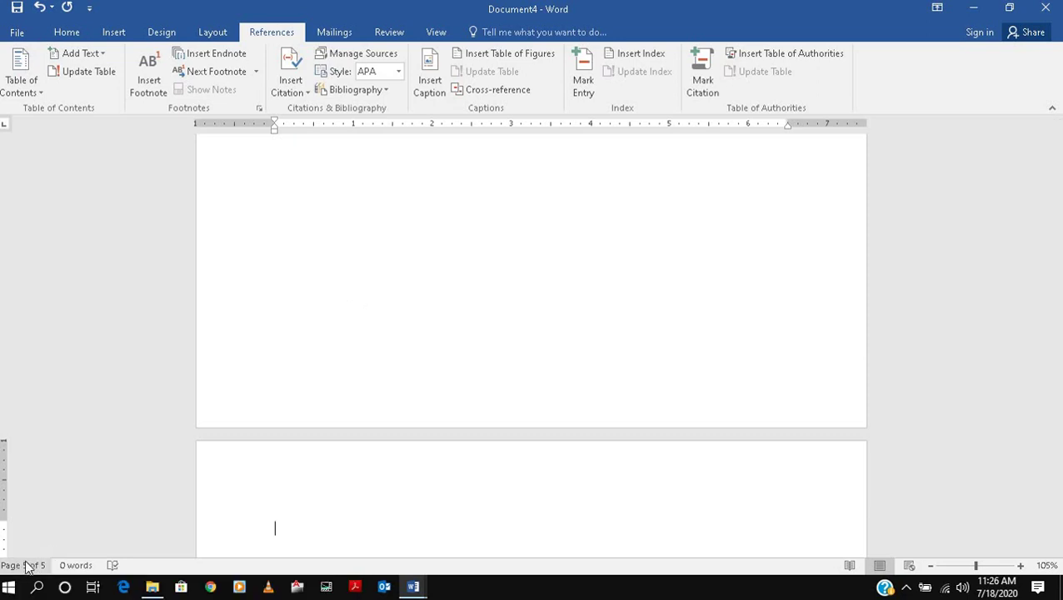
# Step: Enter the heading "Lesson -1" at the start of page 2 and copy it
pyautogui.scroll(16, 406, 340)
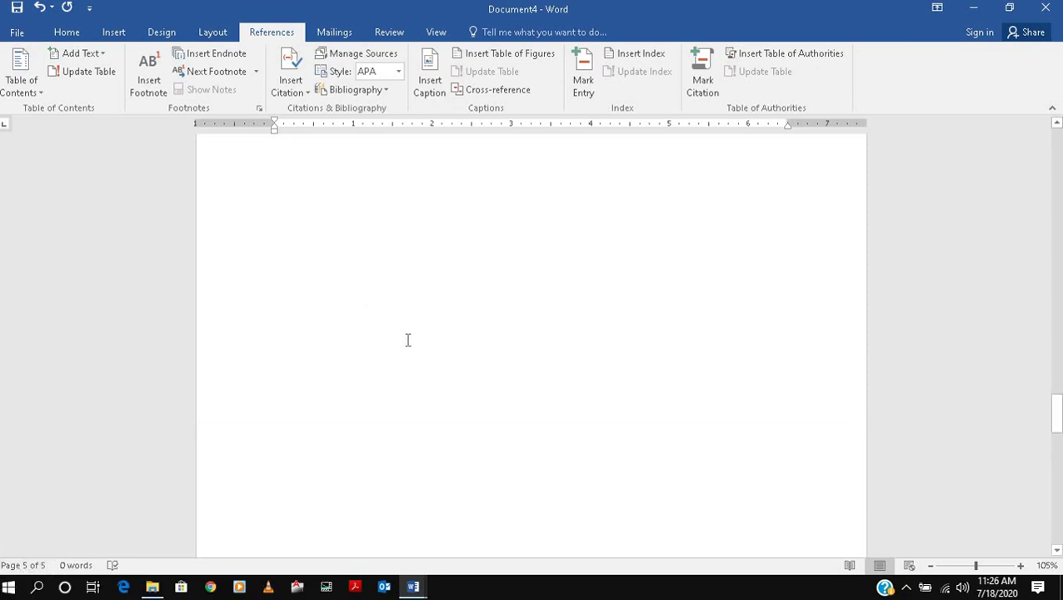
pyautogui.scroll(15, 407, 340)
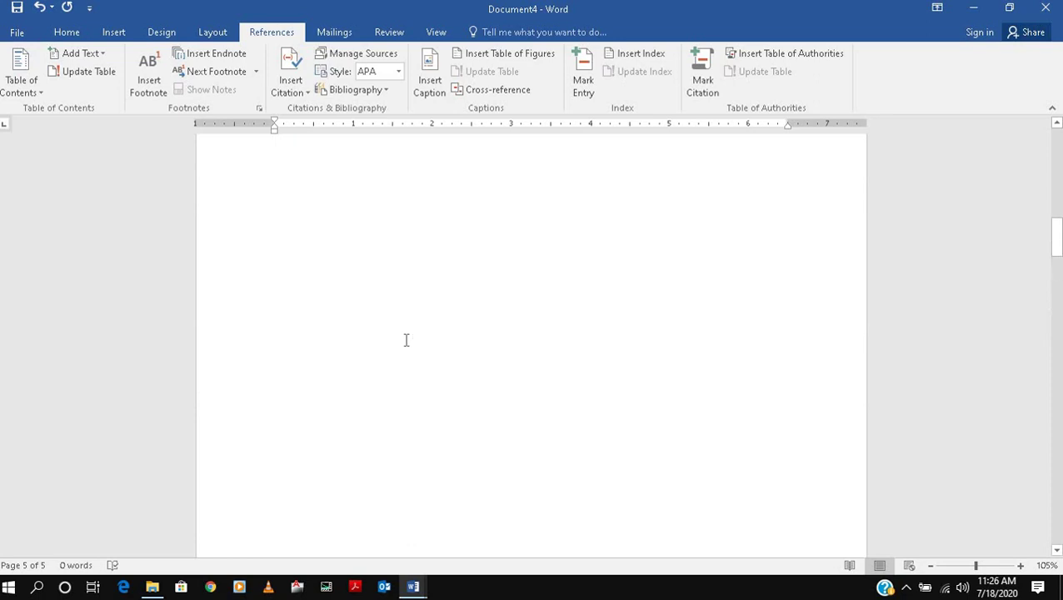
pyautogui.scroll(-5, 407, 340)
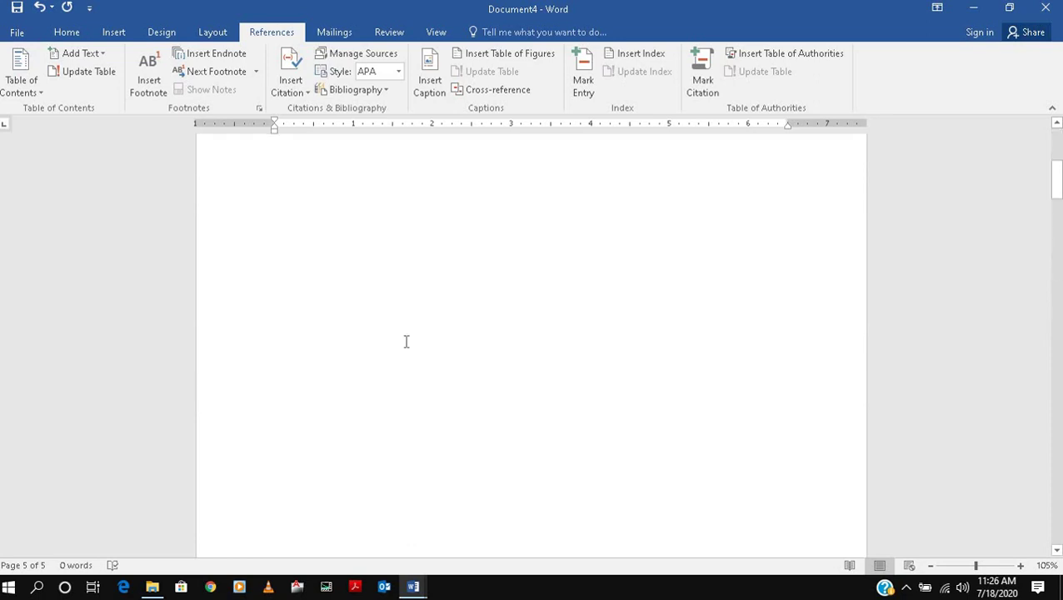
pyautogui.click(311, 255)
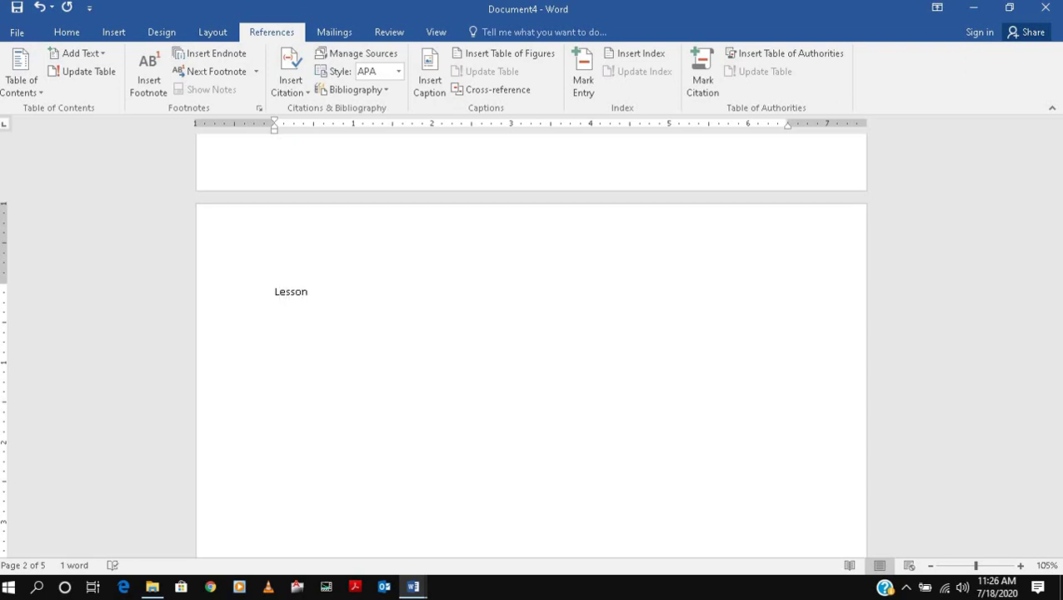
pyautogui.click(258, 290)
pyautogui.hotkey('ctrl', 'c')
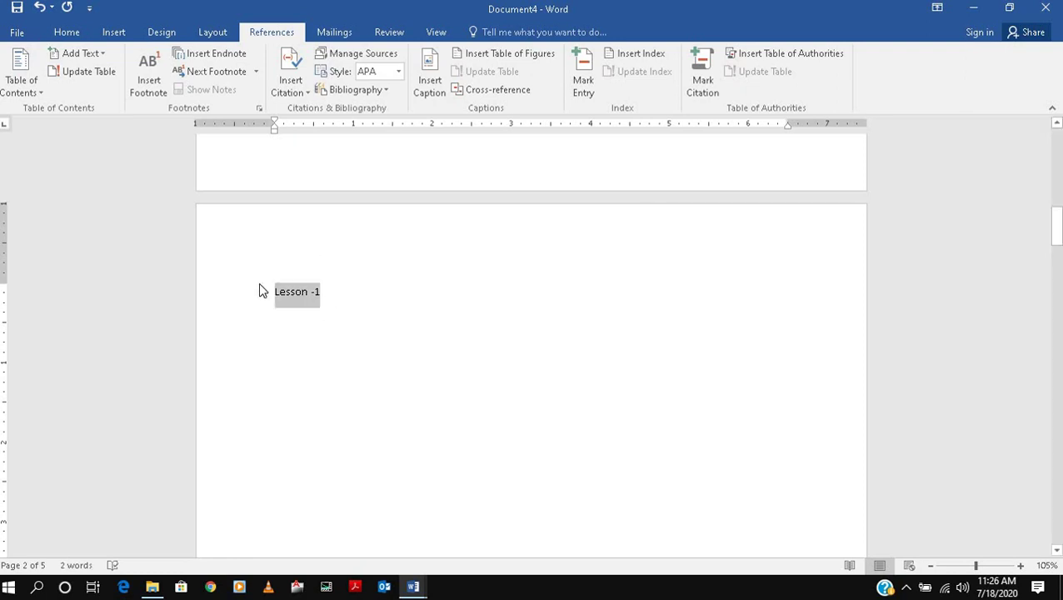
# Step: Paste the copied lesson heading at the start of page 3 and change its number
pyautogui.scroll(-15, 464, 362)
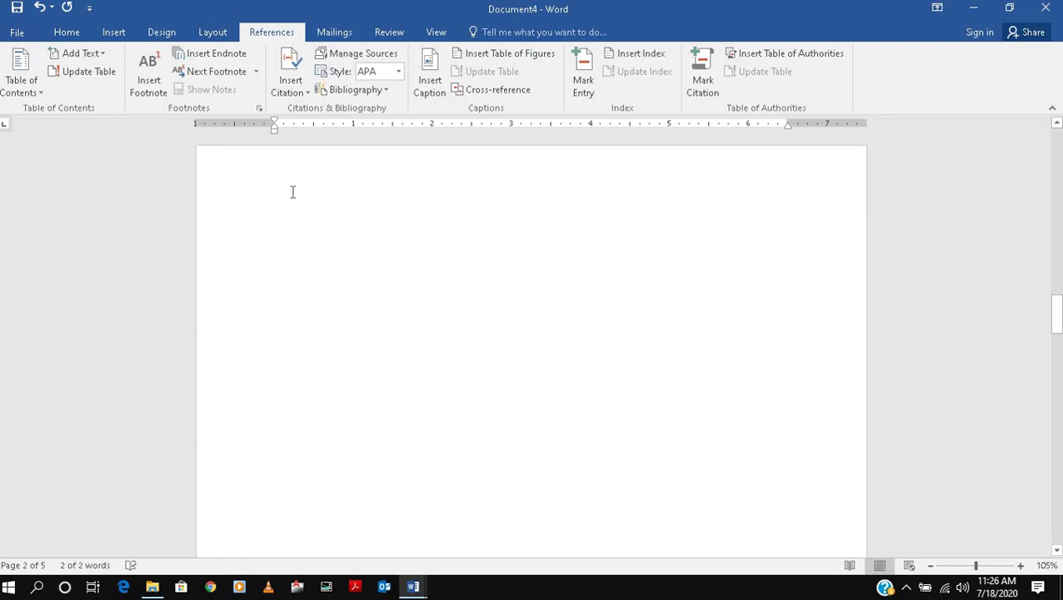
pyautogui.click(309, 217)
pyautogui.hotkey('ctrl', 'v')
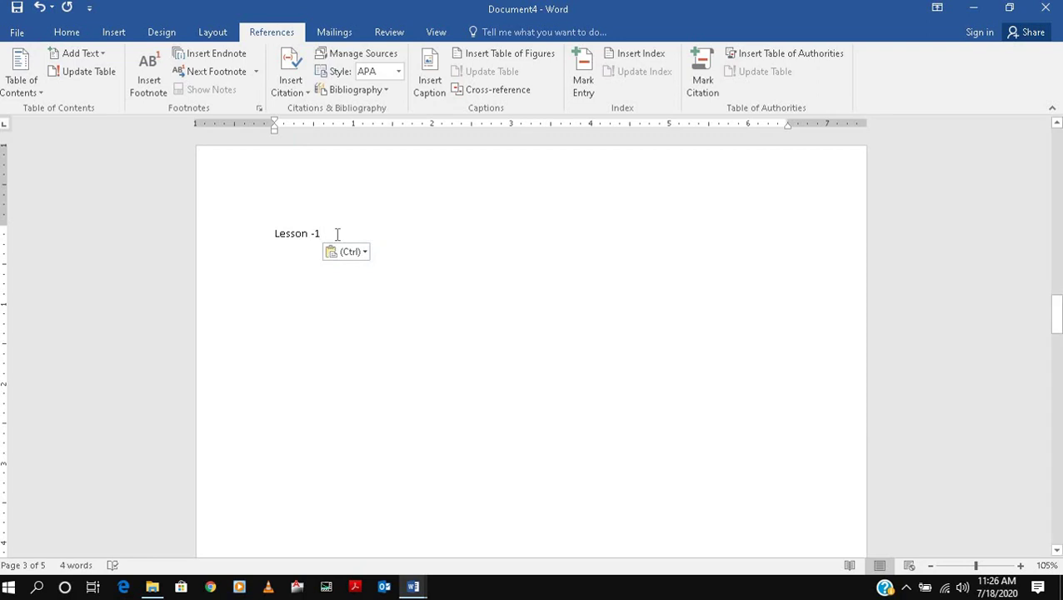
pyautogui.press('BackSpace')
pyautogui.hotkey('ctrl', 'Return')
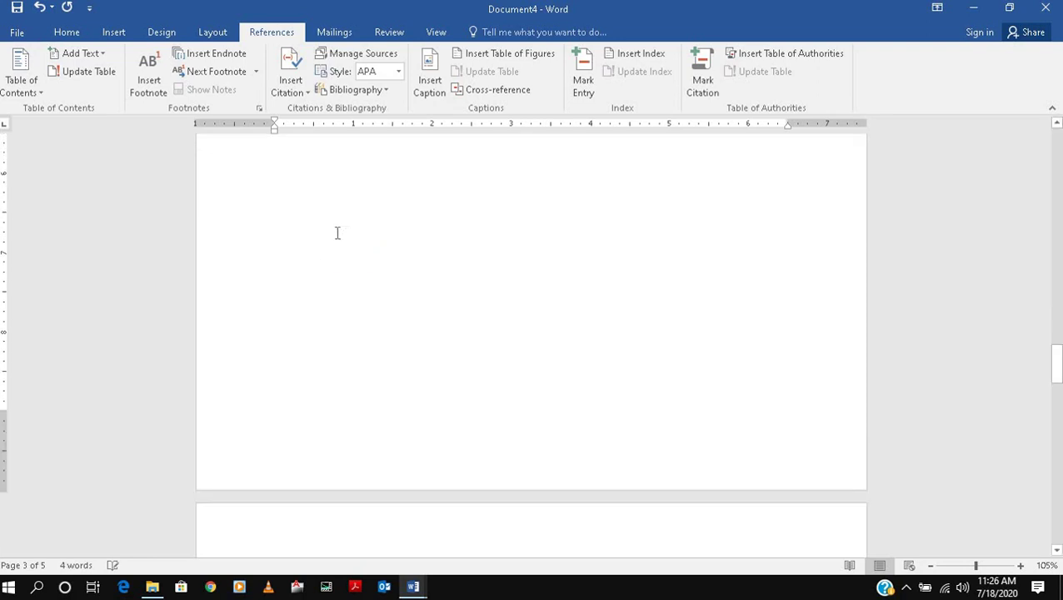
# Step: Paste the copied lesson heading at the start of page 4 and change its number to 3
pyautogui.hotkey('ctrl', 'v')
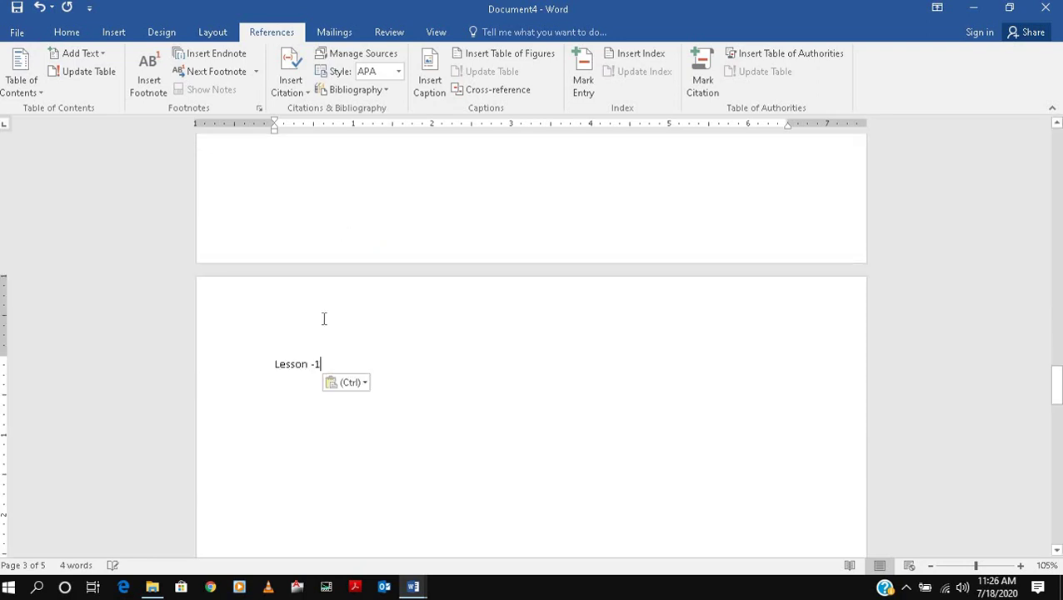
pyautogui.press('BackSpace')
pyautogui.write('3')
pyautogui.scroll(-15, 325, 316)
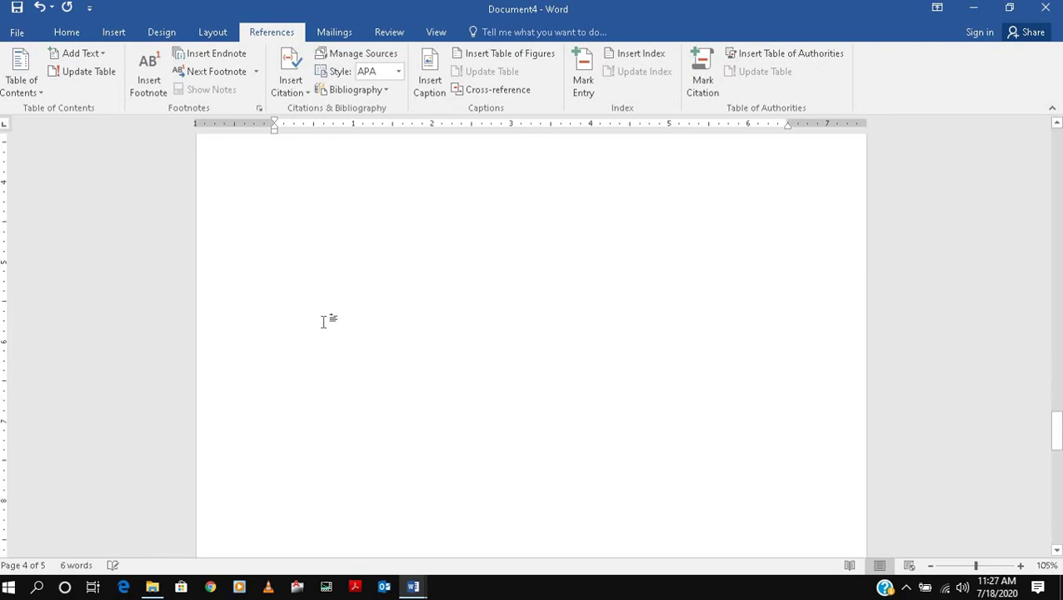
# Step: Paste the copied lesson heading at the start of page 5 and change its number to 4
pyautogui.click(323, 303)
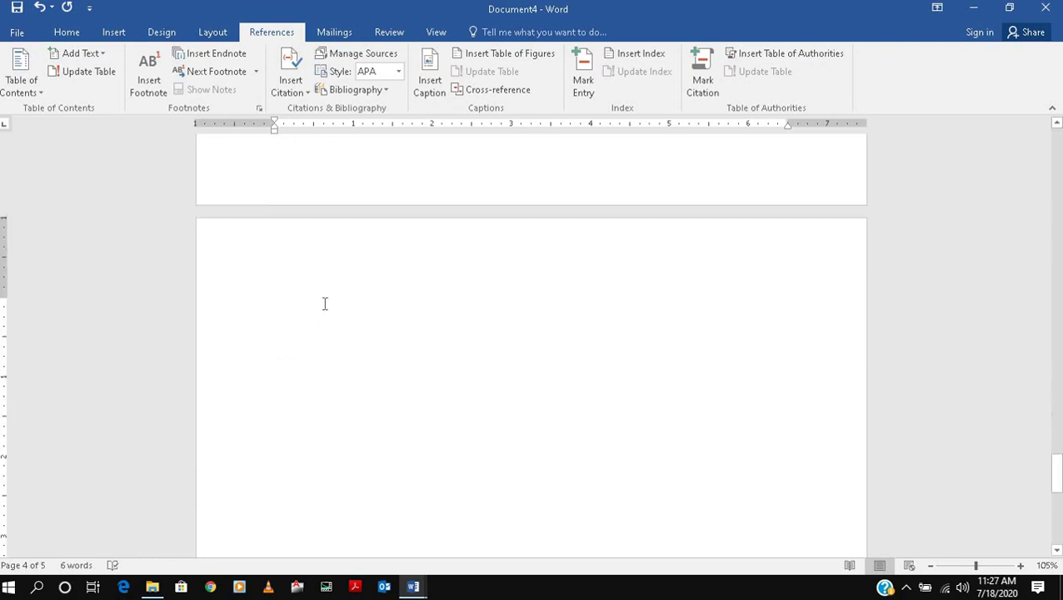
pyautogui.hotkey('ctrl', 'v')
pyautogui.press('BackSpace')
pyautogui.write('4')
# Step: Generate sample body text below the "Lesson -1" heading with the =rand(3,4) function
pyautogui.scroll(20, 336, 285)
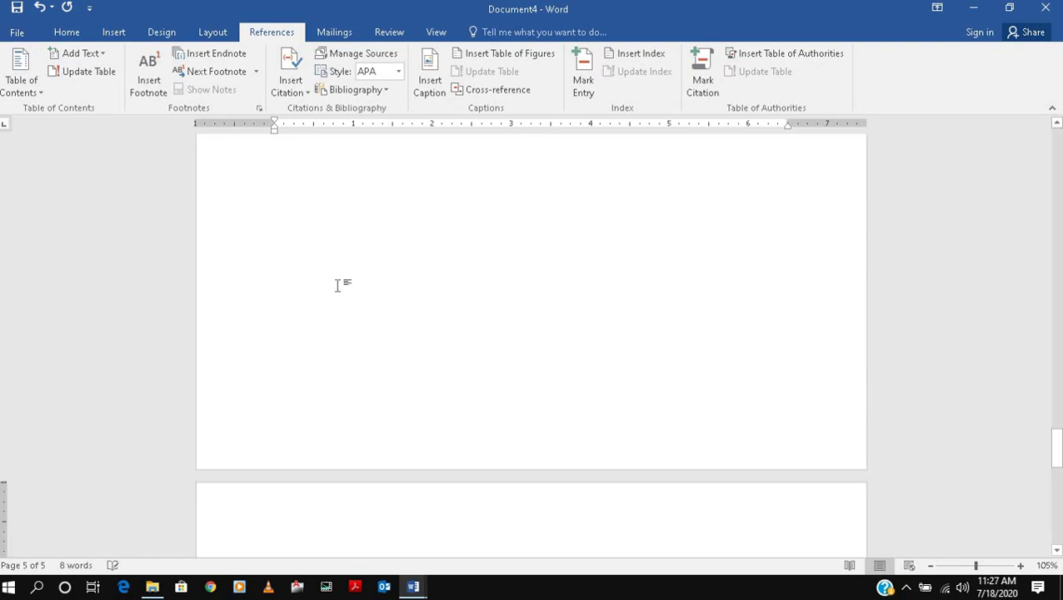
pyautogui.scroll(10, 338, 285)
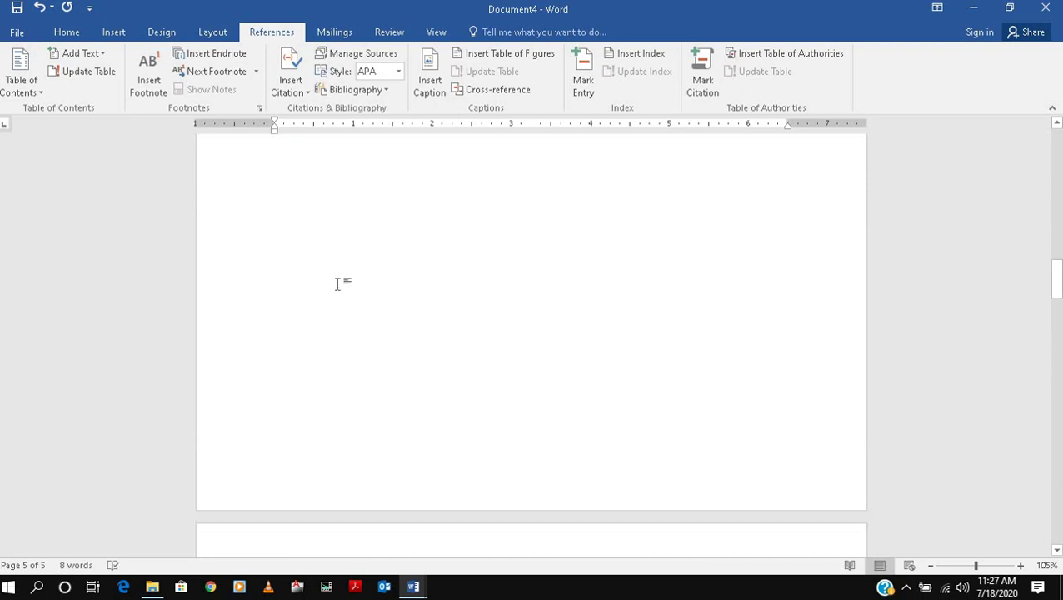
pyautogui.click(385, 298)
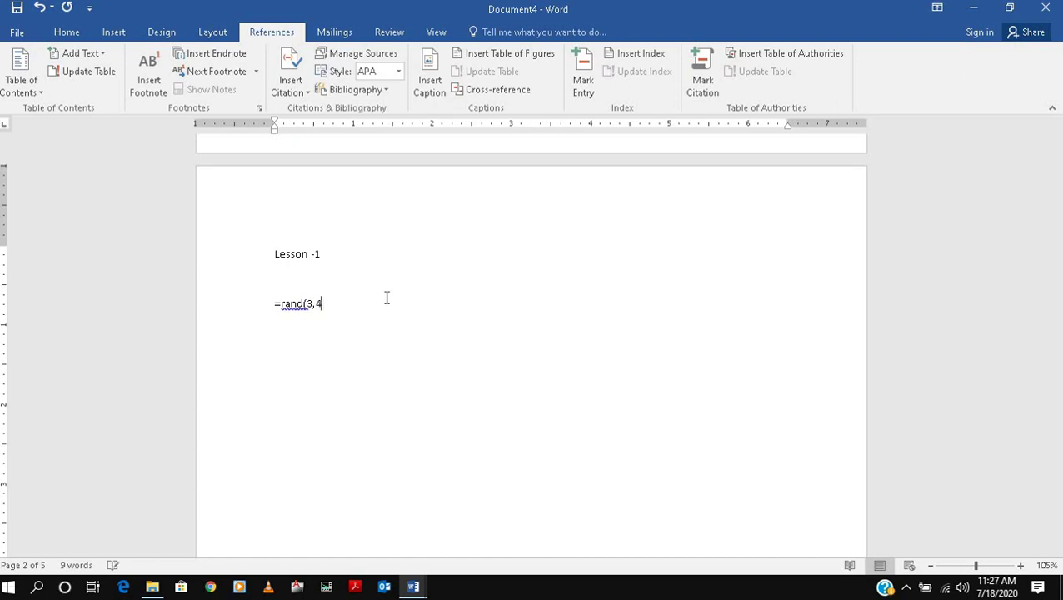
pyautogui.press('Return')
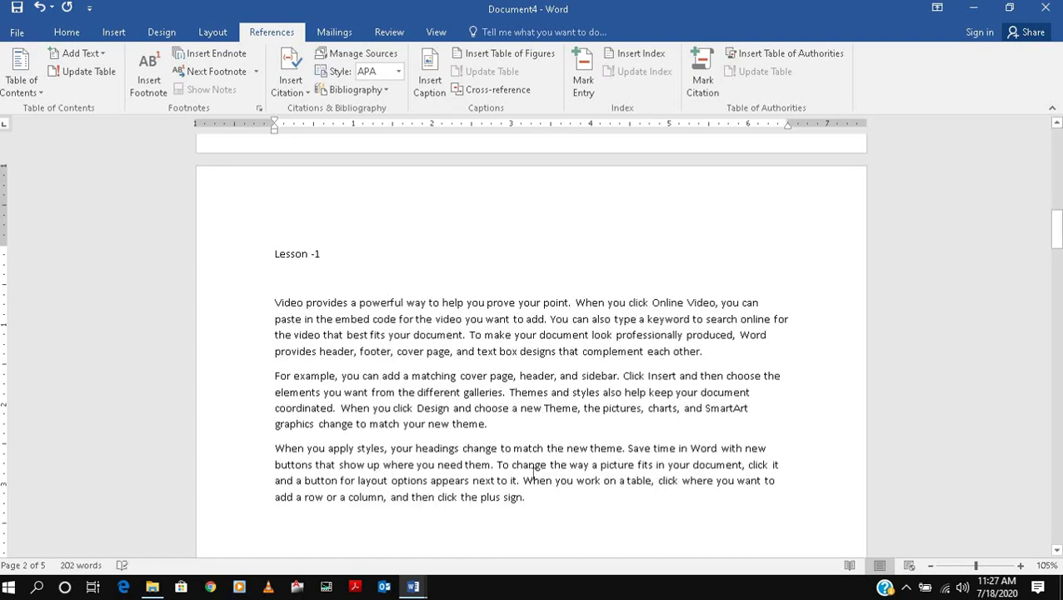
# Step: Copy the three sample paragraphs from the Lesson -1 page and paste them below the "Lesson -2" heading
pyautogui.moveTo(541, 494); pyautogui.dragTo(237, 308)
pyautogui.hotkey('ctrl', 'c')
pyautogui.scroll(-15, 294, 348)
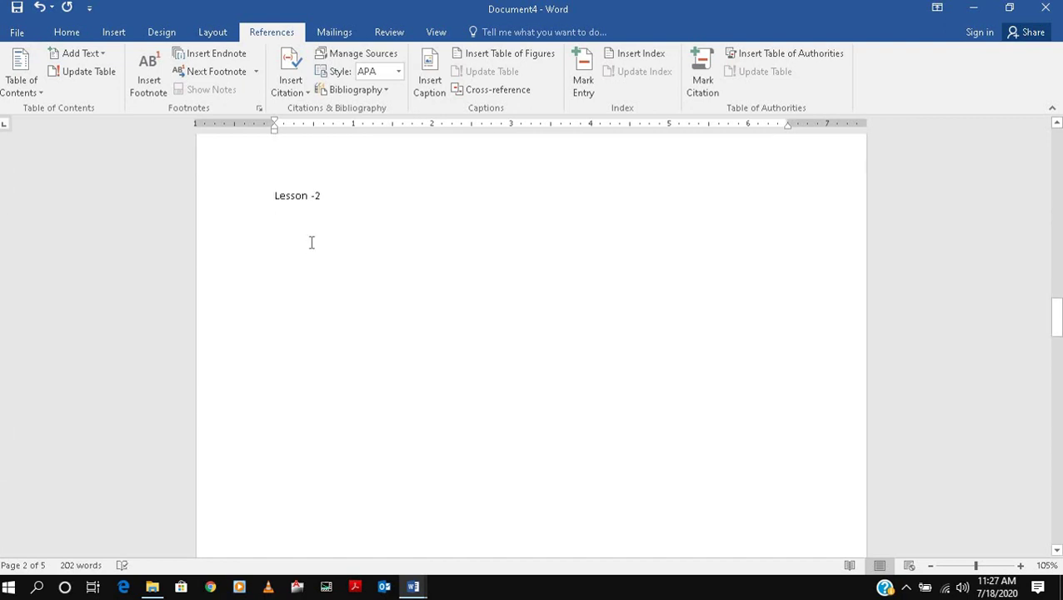
pyautogui.click(405, 217)
pyautogui.press('Down')
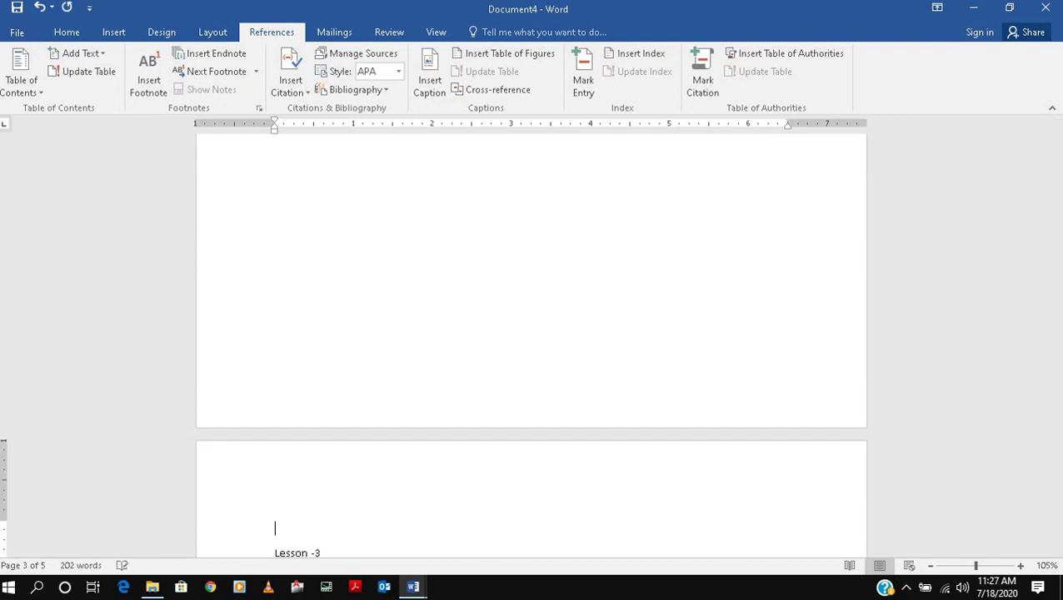
pyautogui.scroll(14, 404, 216)
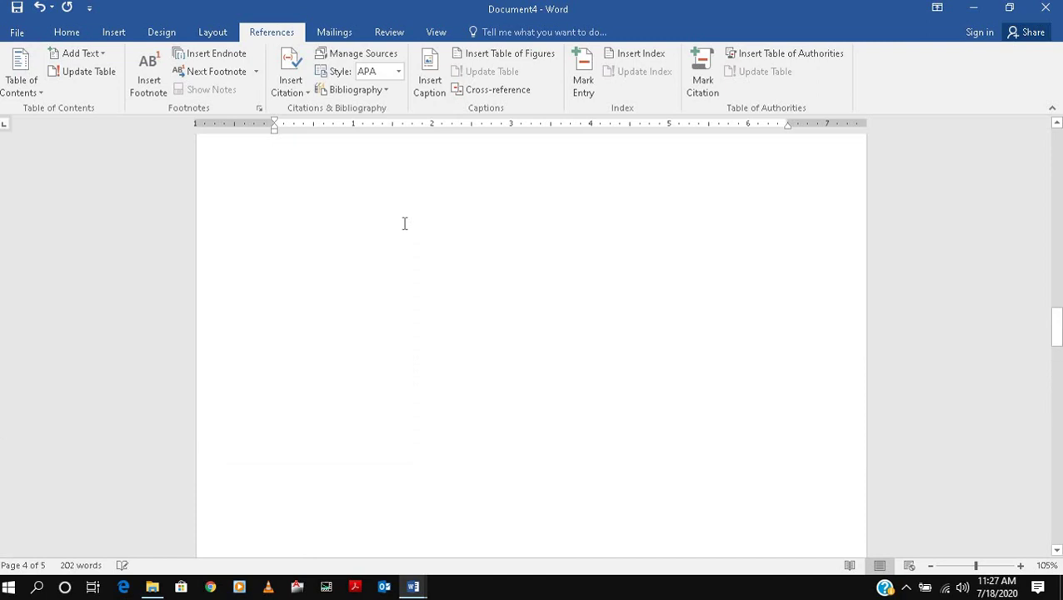
pyautogui.click(321, 314)
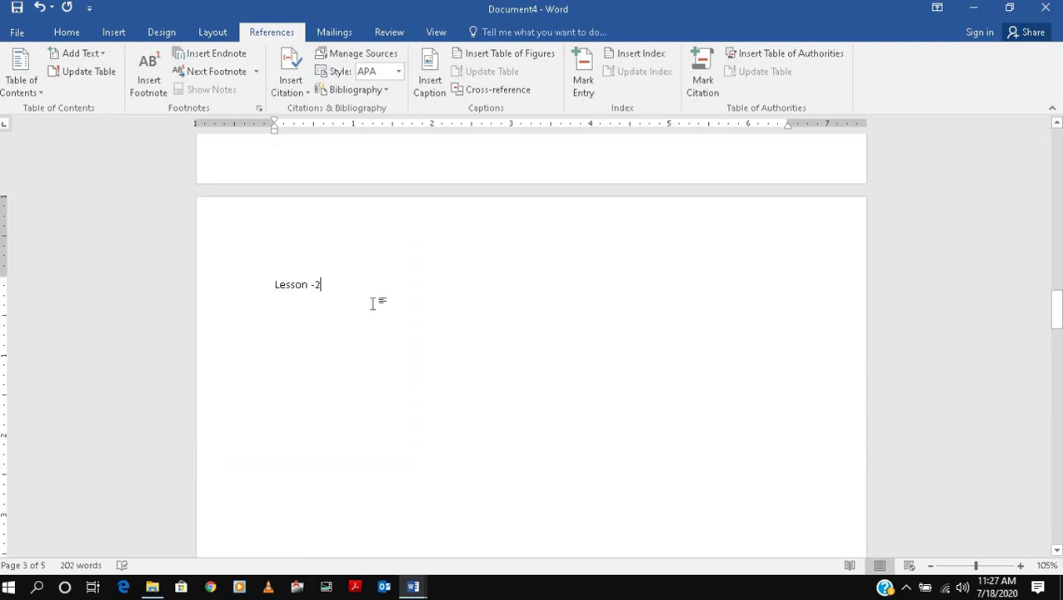
pyautogui.press('Return')
pyautogui.hotkey('ctrl', 'v')
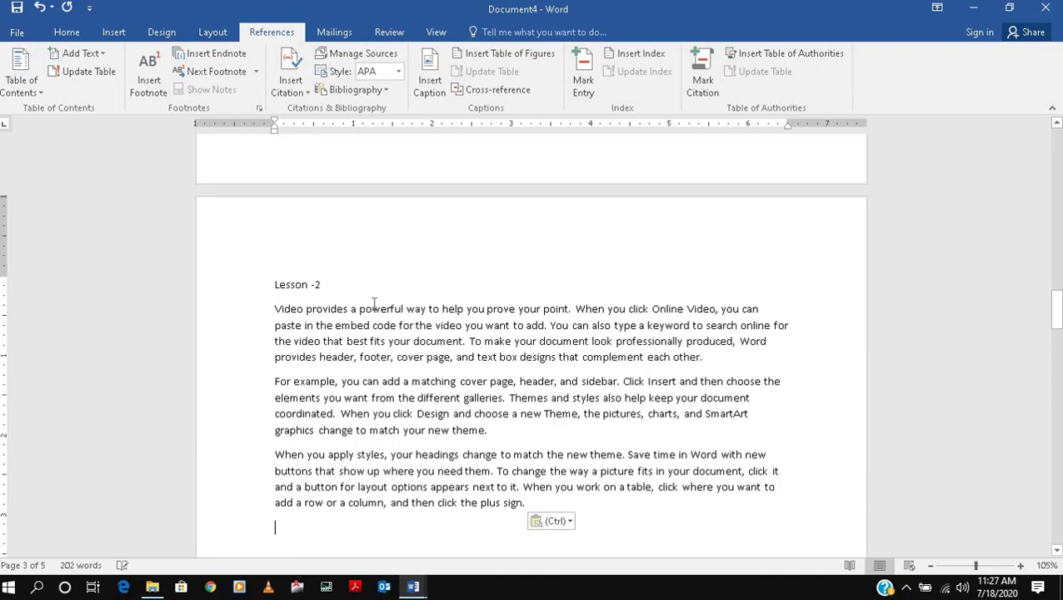
# Step: Paste the copied sample paragraphs on a new line below the "Lesson -3" heading
pyautogui.scroll(-15, 372, 303)
pyautogui.click(319, 255)
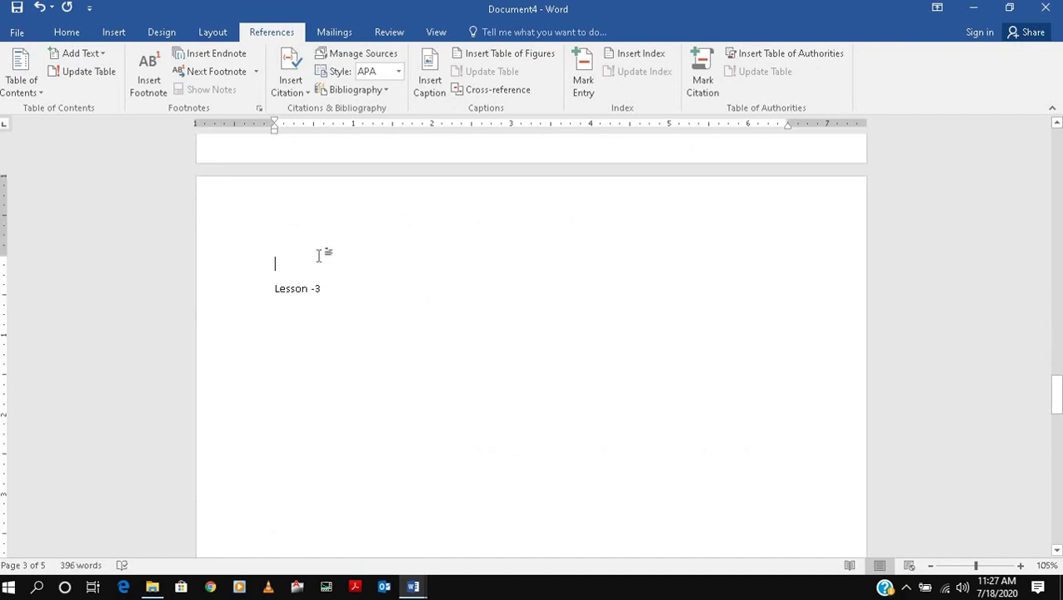
pyautogui.hotkey('ctrl', 'v')
pyautogui.scroll(-5, 333, 370)
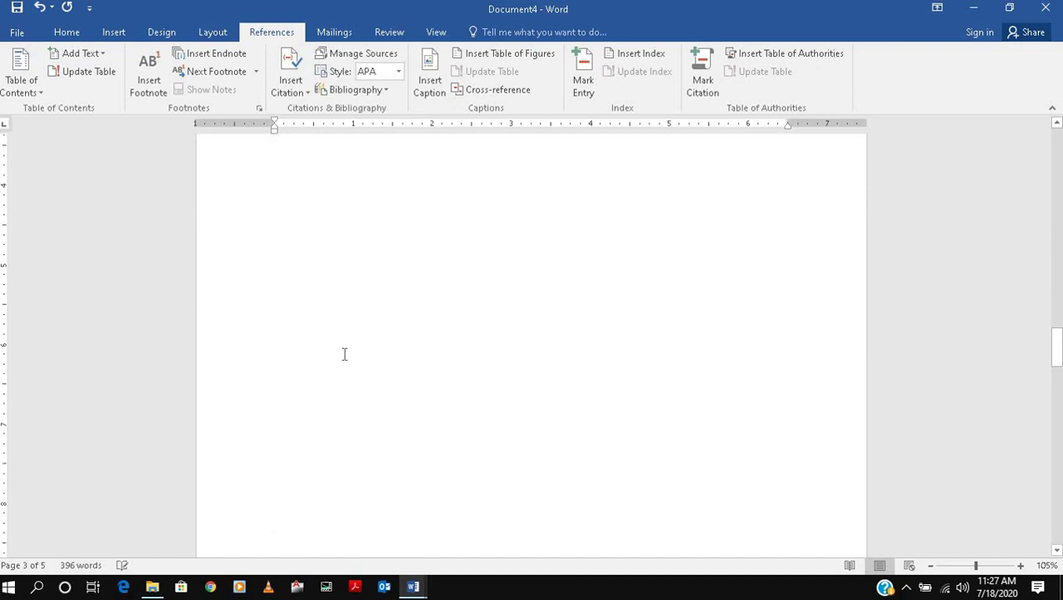
pyautogui.click(358, 274)
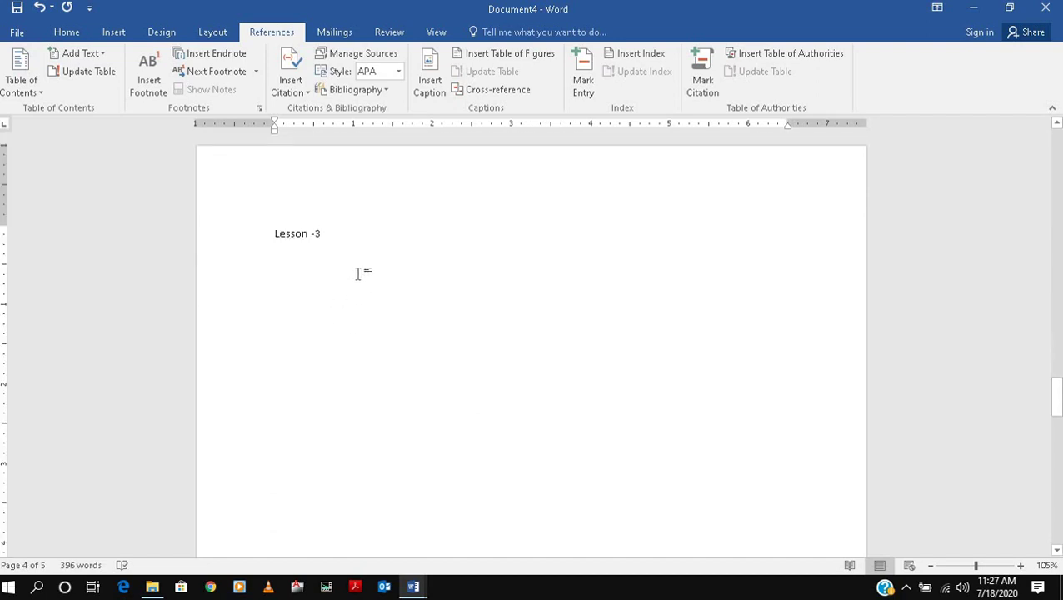
pyautogui.press('Return')
pyautogui.hotkey('ctrl', 'v')
# Step: Insert the picture samsung-desktop-computer-500x500.jpg from the Saved Pictures folder on a new line below the "Lesson -4" heading
pyautogui.scroll(-6, 380, 318)
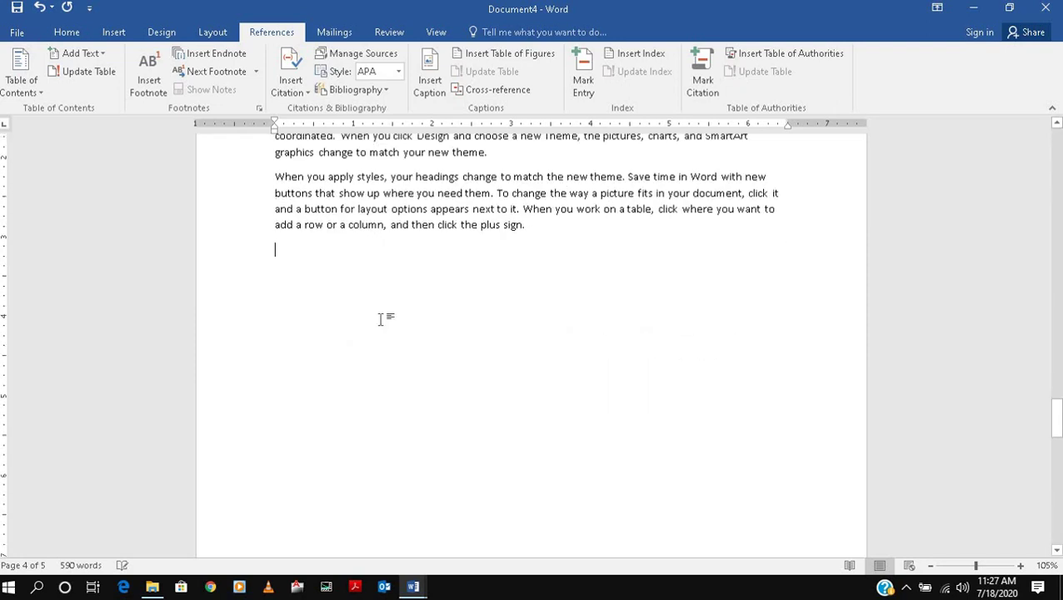
pyautogui.scroll(-5, 382, 319)
pyautogui.click(292, 218)
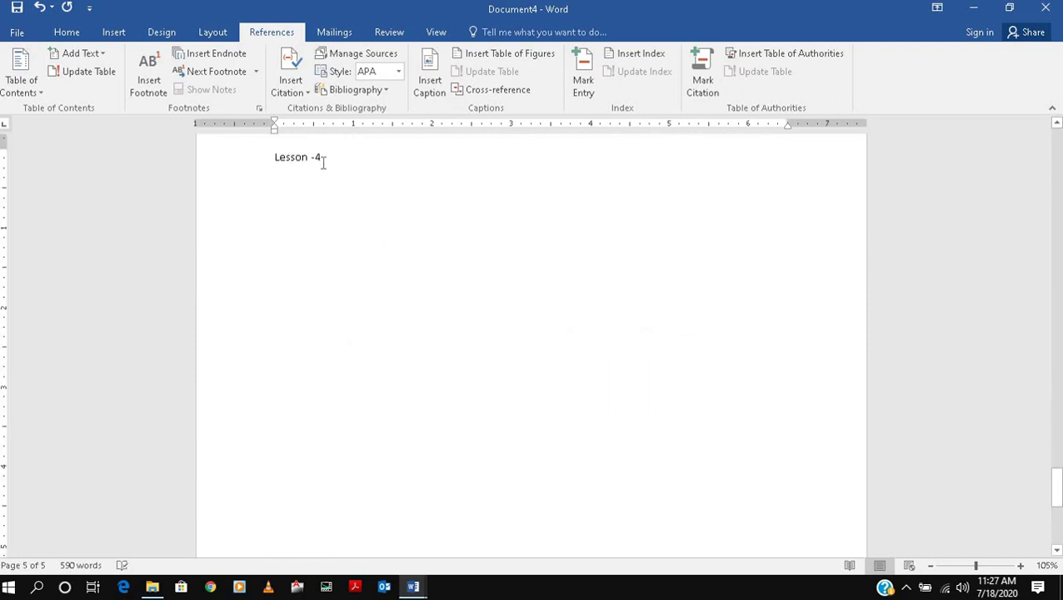
pyautogui.press('Return')
pyautogui.click(103, 32)
pyautogui.click(138, 77)
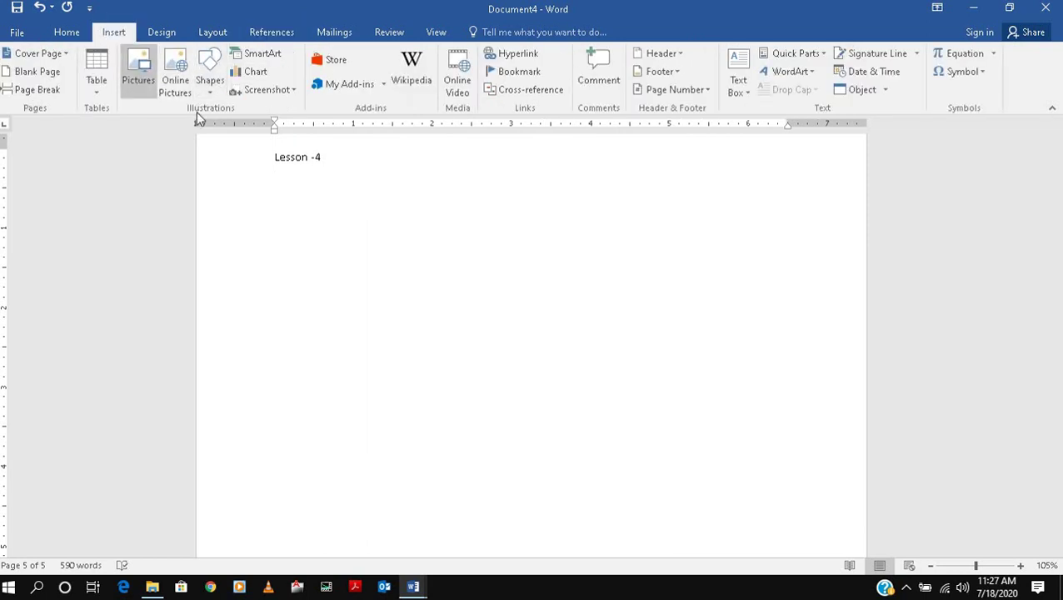
pyautogui.click(191, 235)
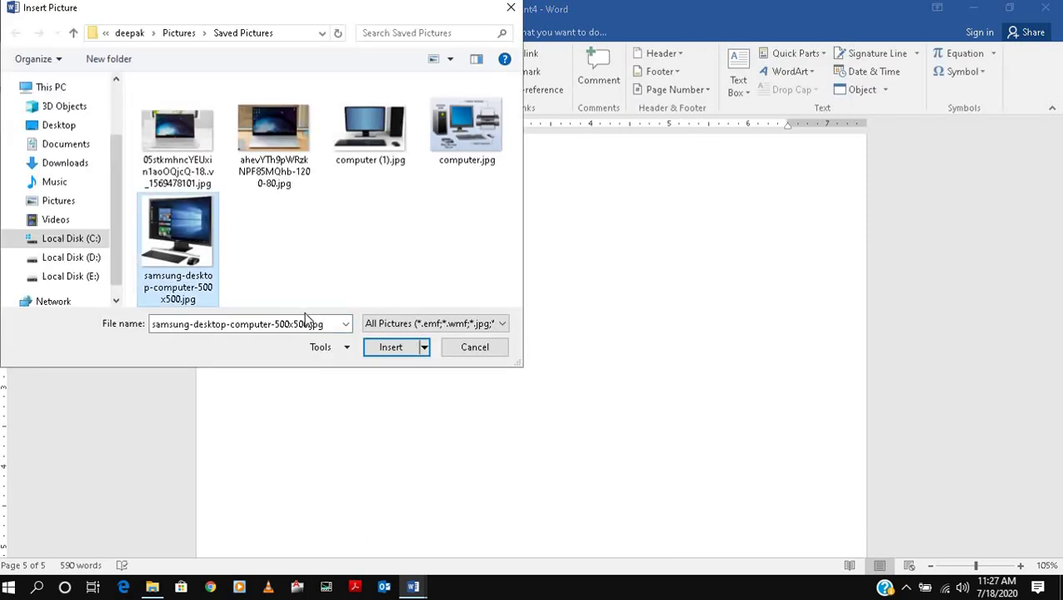
pyautogui.click(390, 347)
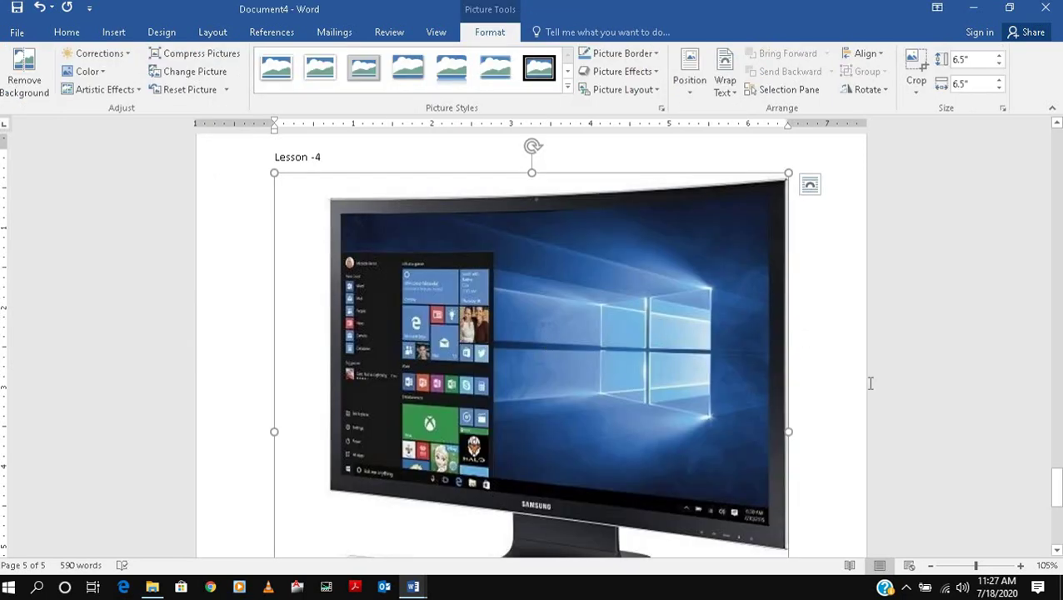
pyautogui.click(837, 347)
# Step: Mark the "Lesson -1" heading on page 2 as a Level 1 table of contents entry
pyautogui.scroll(-1, 837, 347)
pyautogui.scroll(20, 839, 346)
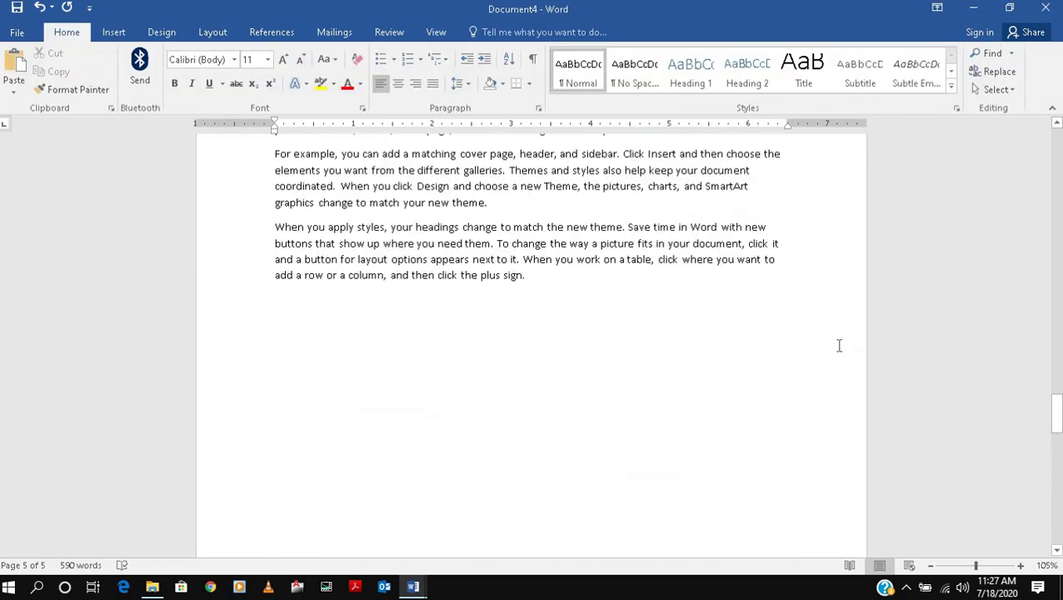
pyautogui.scroll(15, 839, 346)
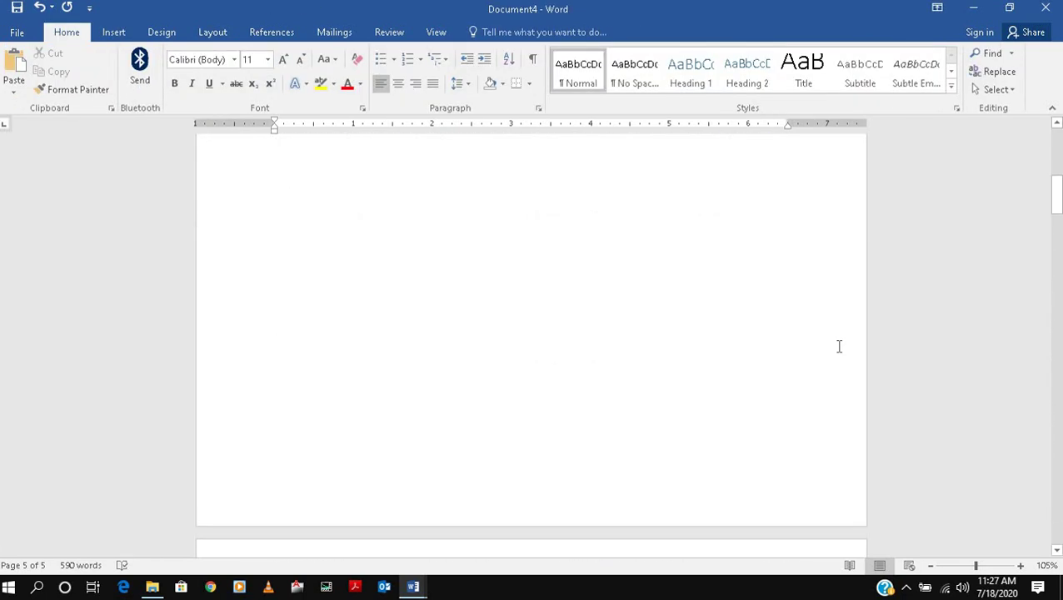
pyautogui.click(272, 31)
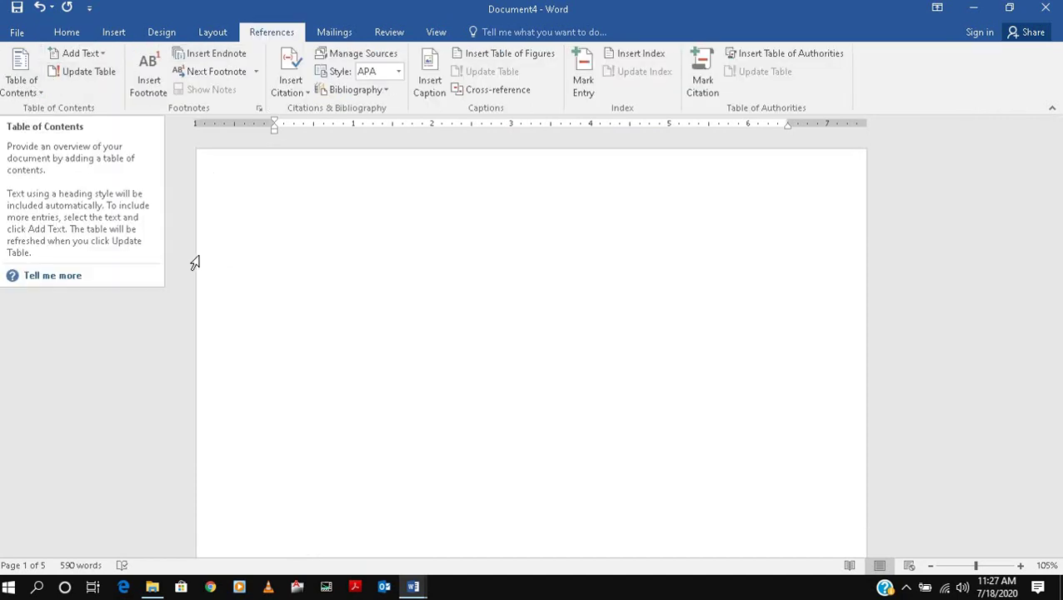
pyautogui.scroll(-1, 402, 417)
pyautogui.scroll(-8, 402, 417)
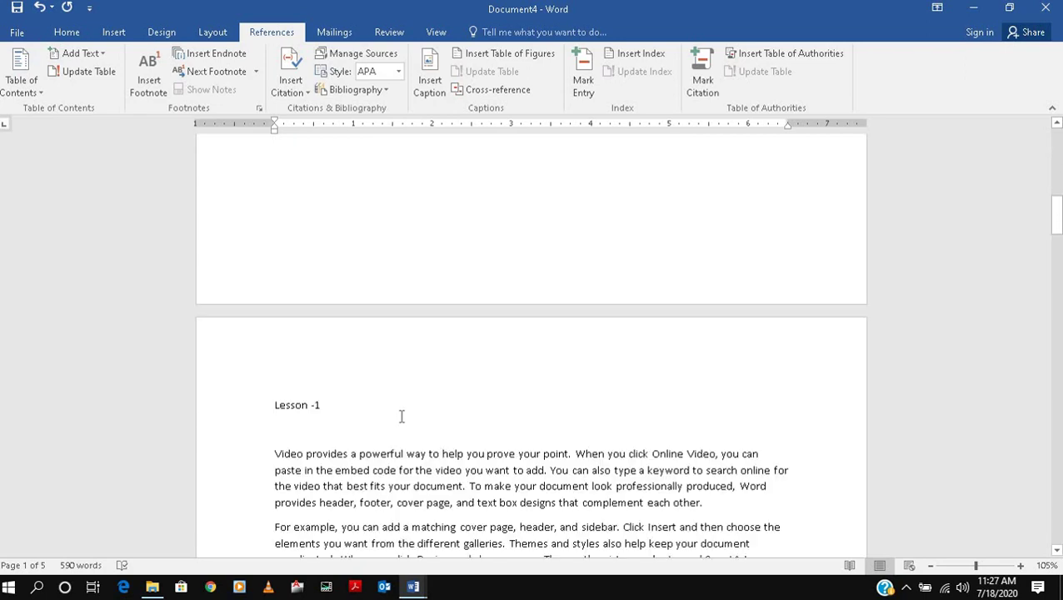
pyautogui.tripleClick(283, 404)
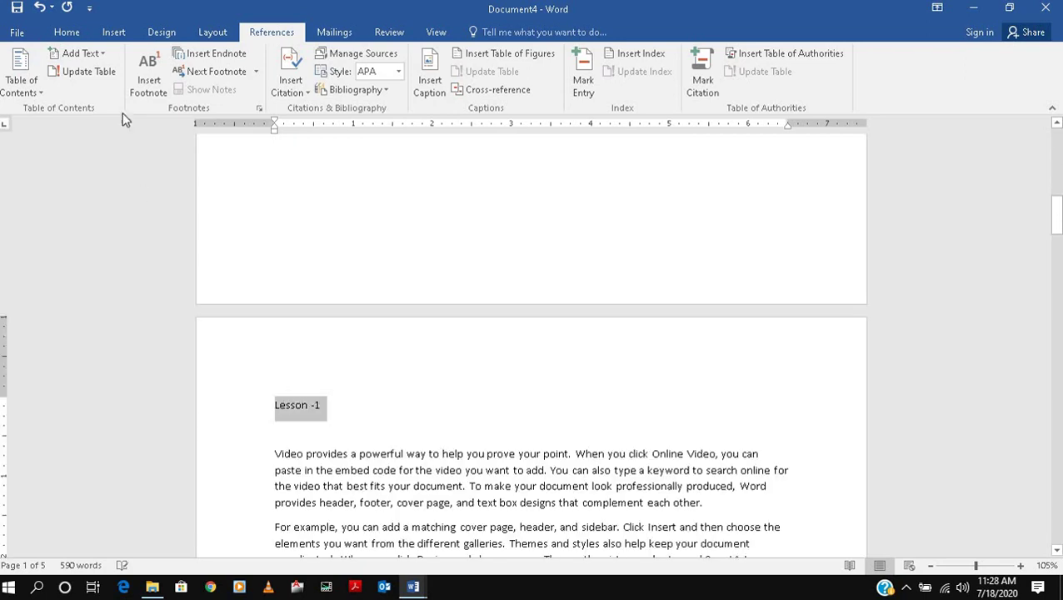
pyautogui.click(101, 54)
pyautogui.click(96, 93)
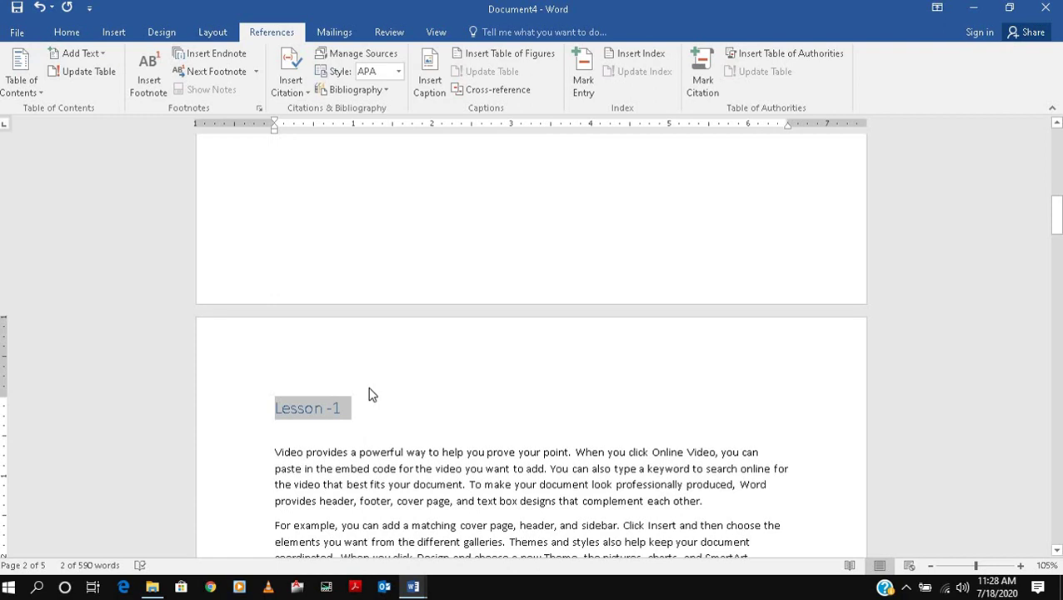
# Step: Mark the "Lesson -2" heading on page 3 for inclusion in the table of contents
pyautogui.scroll(-15, 373, 395)
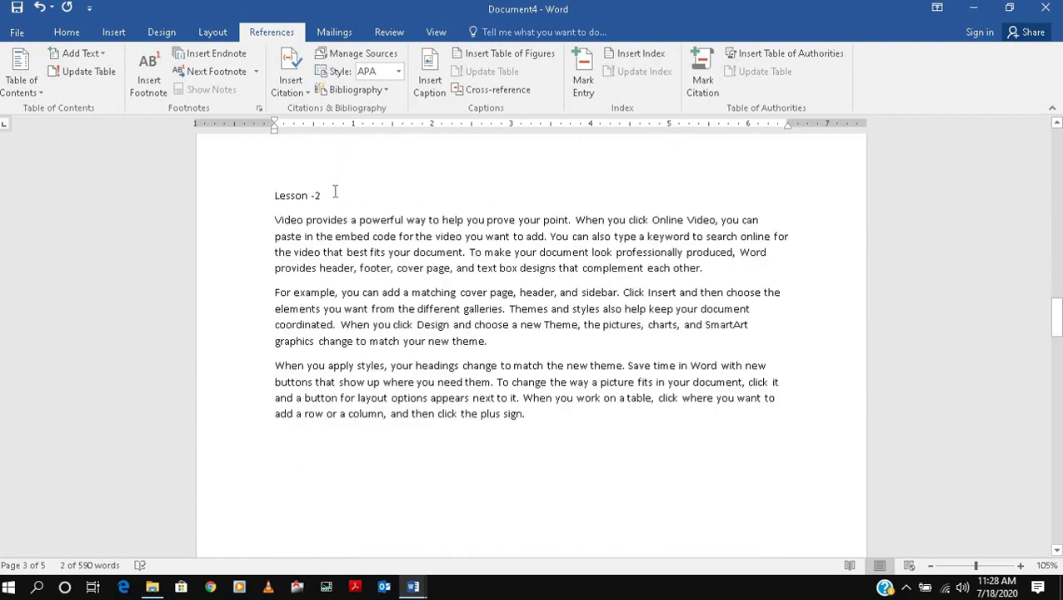
pyautogui.tripleClick(275, 179)
pyautogui.click(90, 54)
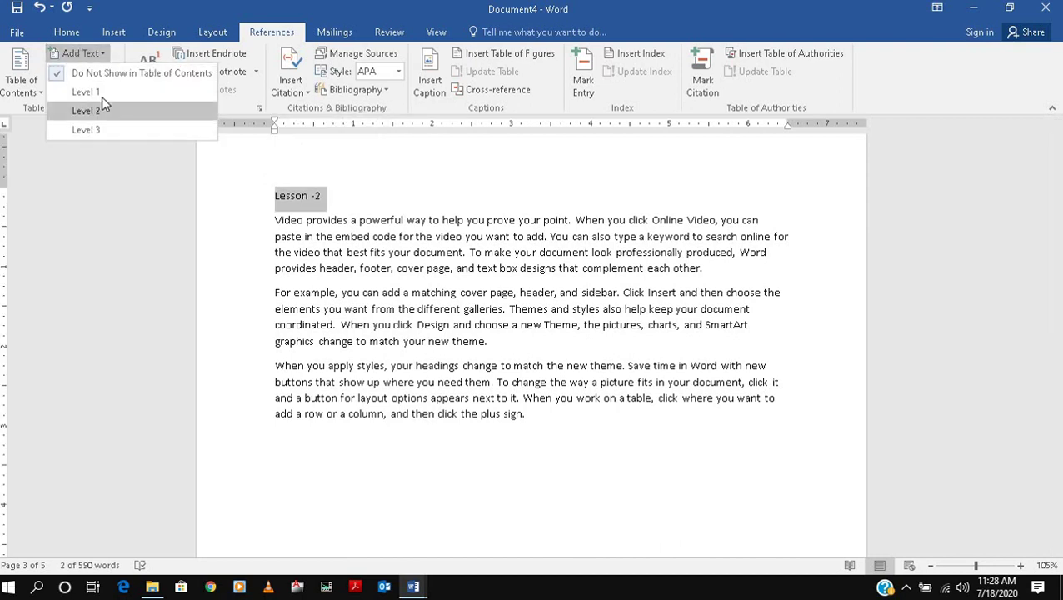
# Step: Mark the "Lesson -3" heading on page 4 as a Level 1 table of contents entry
pyautogui.scroll(-8, 373, 304)
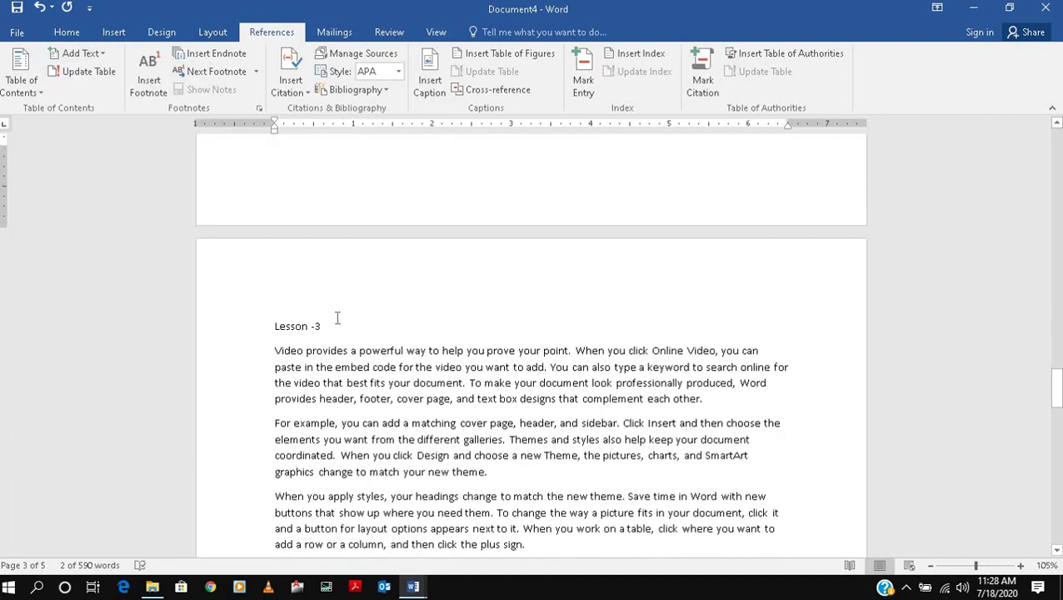
pyautogui.tripleClick(277, 318)
pyautogui.click(79, 53)
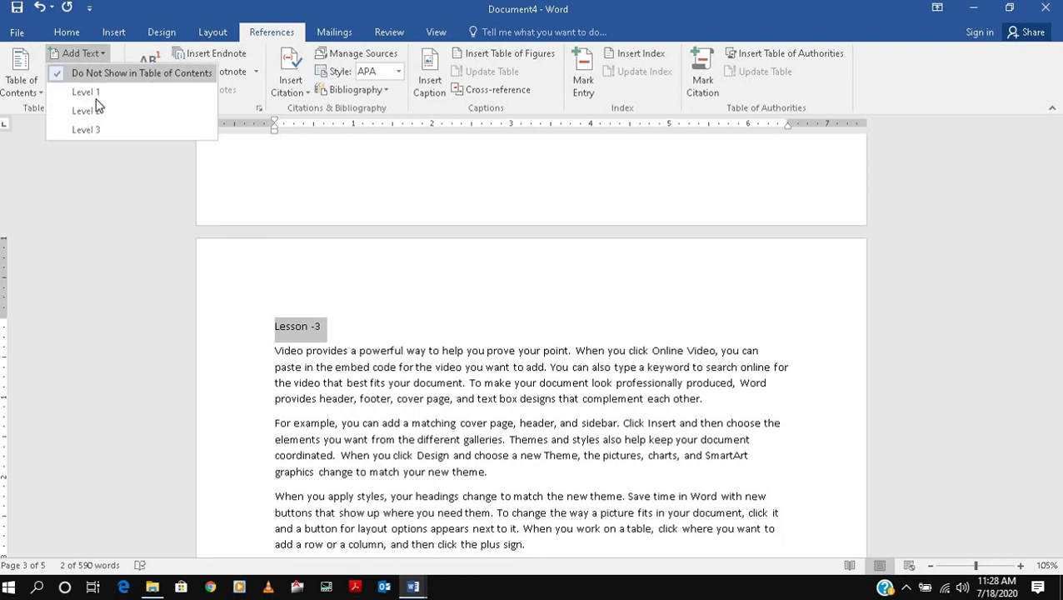
pyautogui.click(86, 92)
# Step: Mark the "Lesson -4" heading above the picture on page 5 as a Level 1 table of contents entry
pyautogui.scroll(-9, 357, 300)
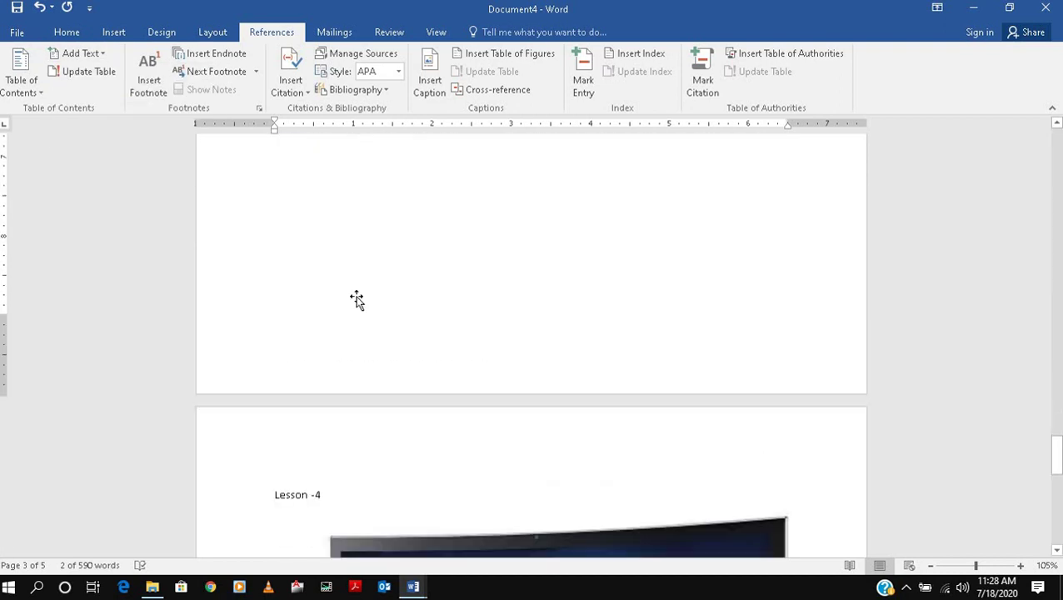
pyautogui.scroll(-5, 357, 300)
pyautogui.tripleClick(250, 260)
pyautogui.click(78, 54)
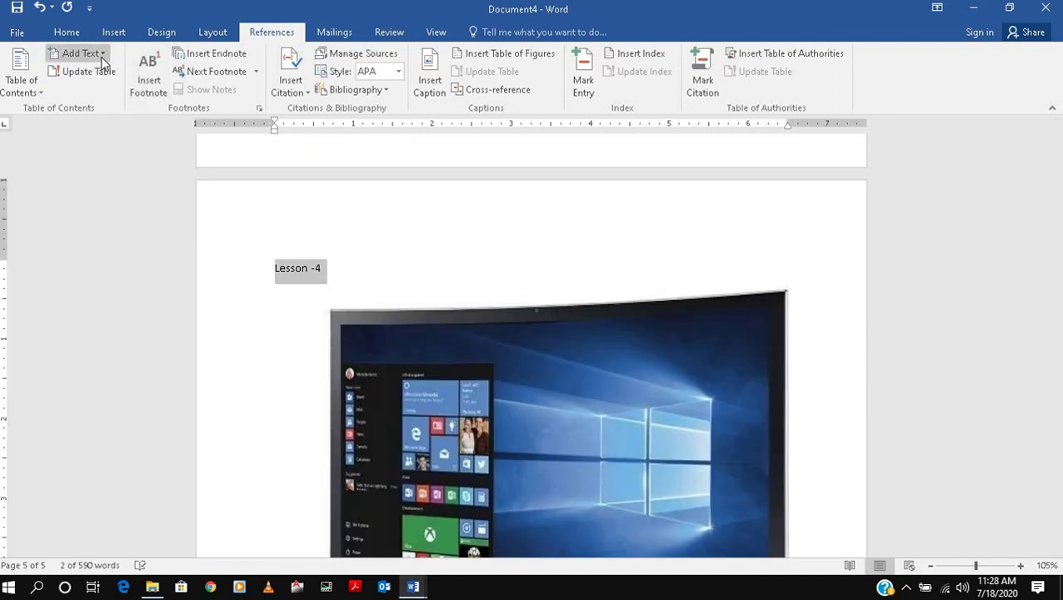
pyautogui.click(85, 92)
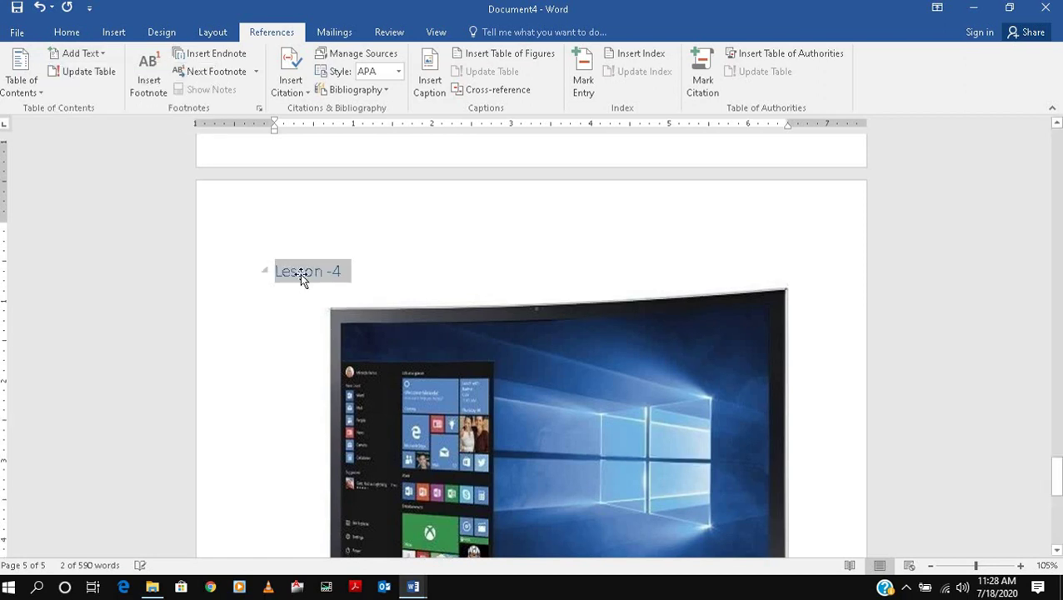
# Step: Try to insert a custom table of contents on page 1, picking the dashed tab leader and the Fancy format
pyautogui.scroll(-10, 300, 273)
pyautogui.scroll(5, 306, 282)
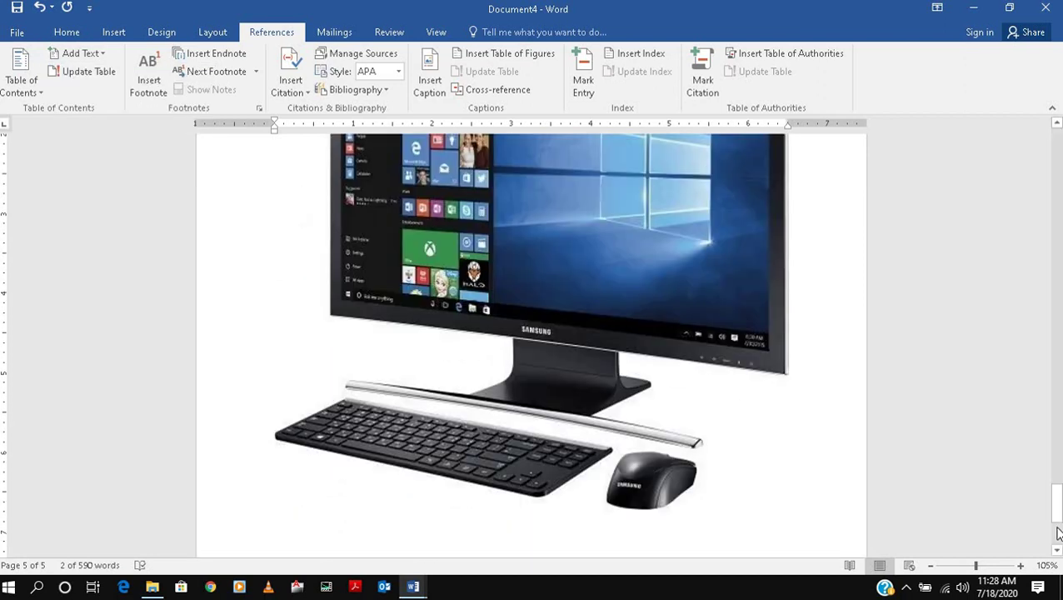
pyautogui.moveTo(1057, 515); pyautogui.dragTo(1055, 141)
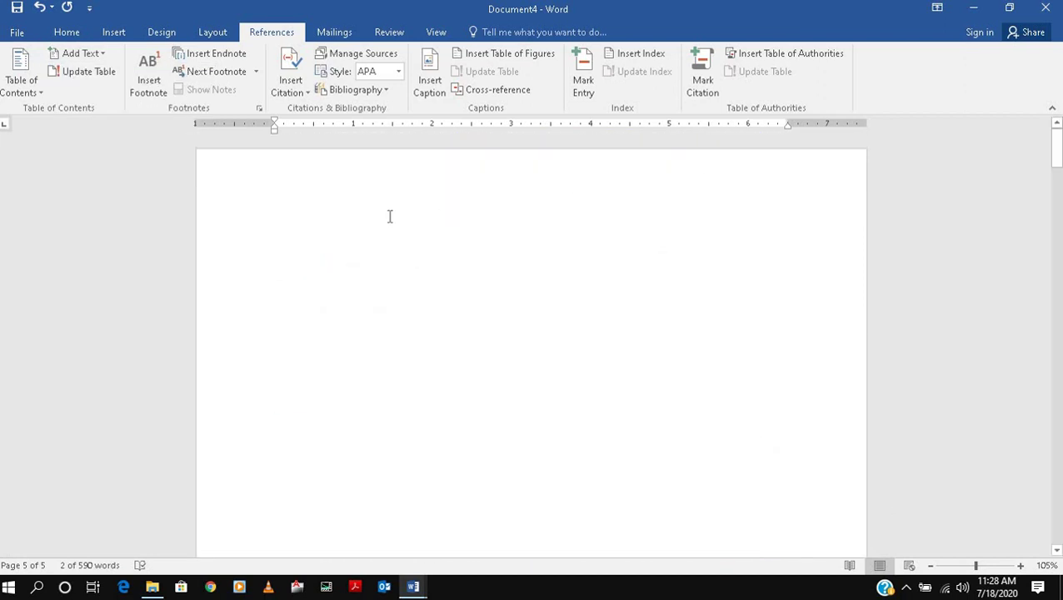
pyautogui.click(431, 235)
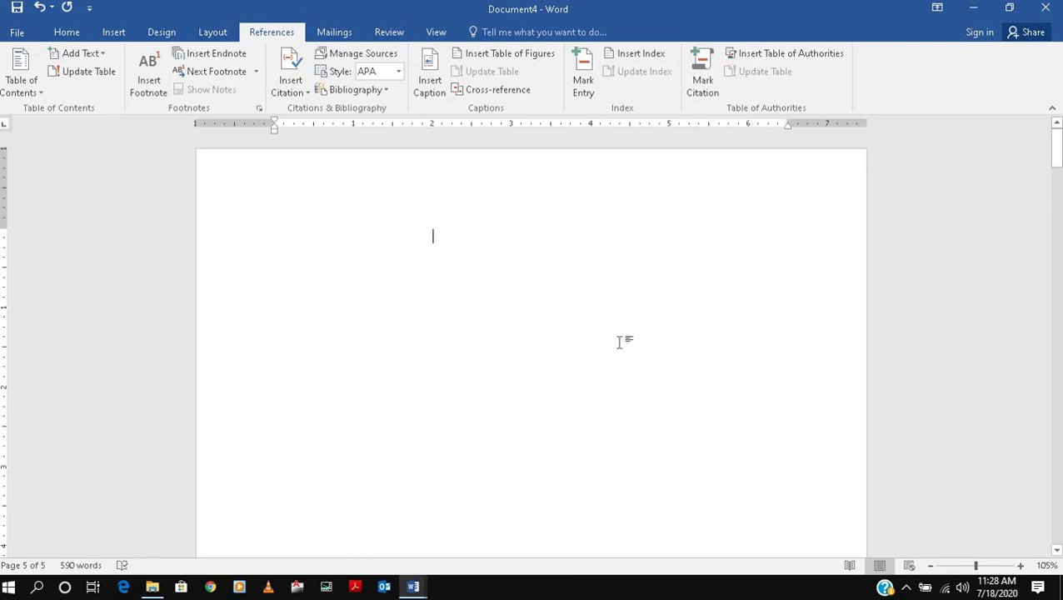
pyautogui.click(25, 91)
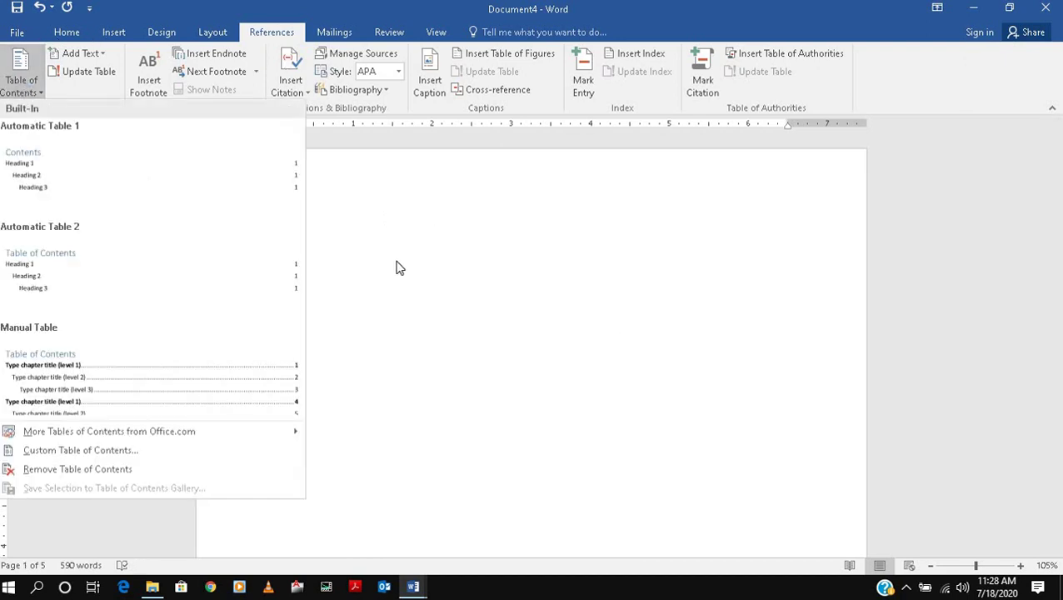
pyautogui.click(87, 450)
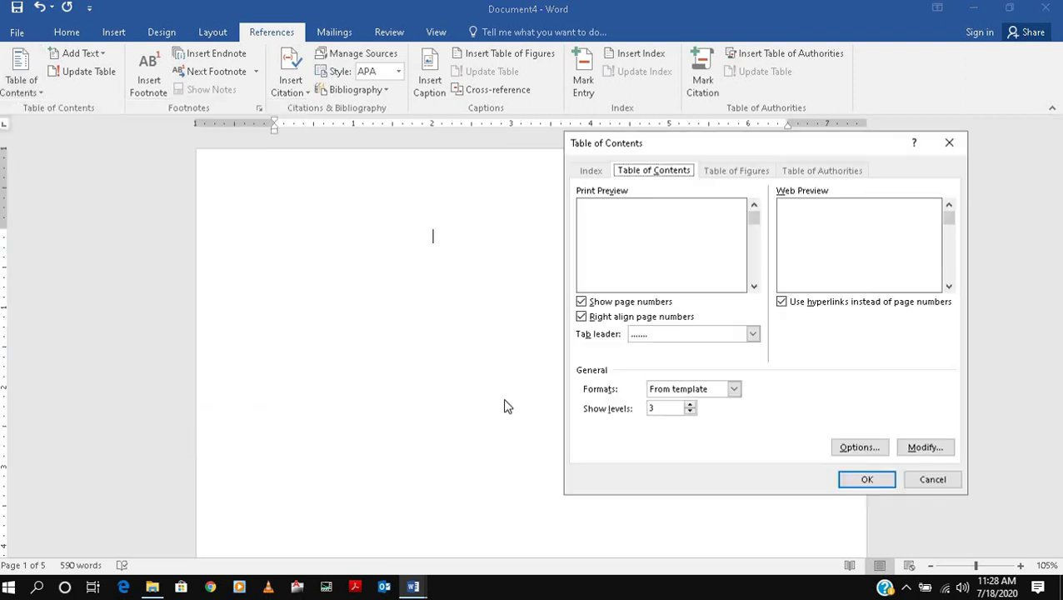
pyautogui.click(725, 334)
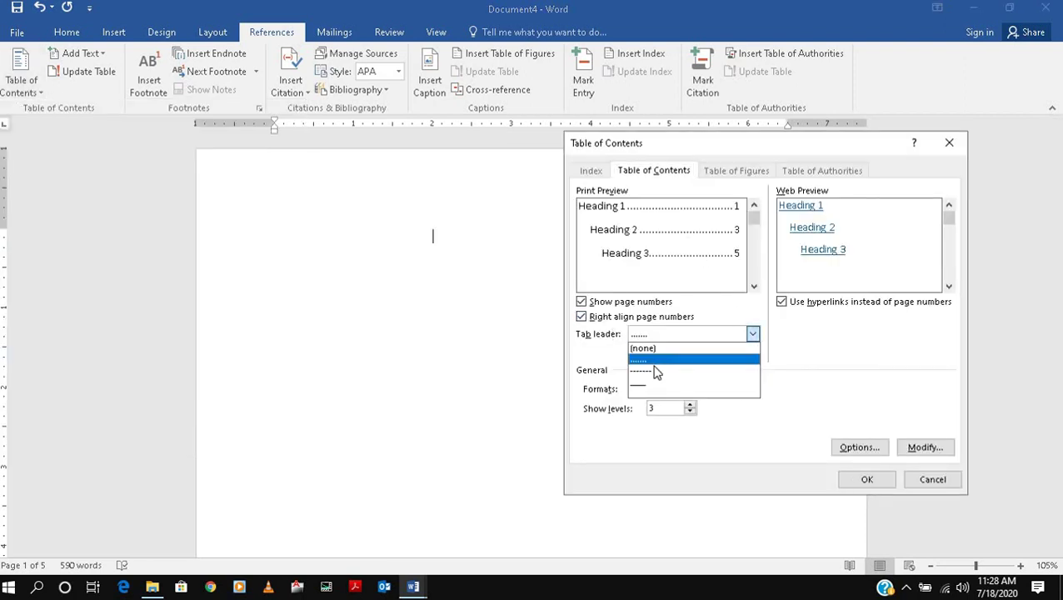
pyautogui.click(657, 372)
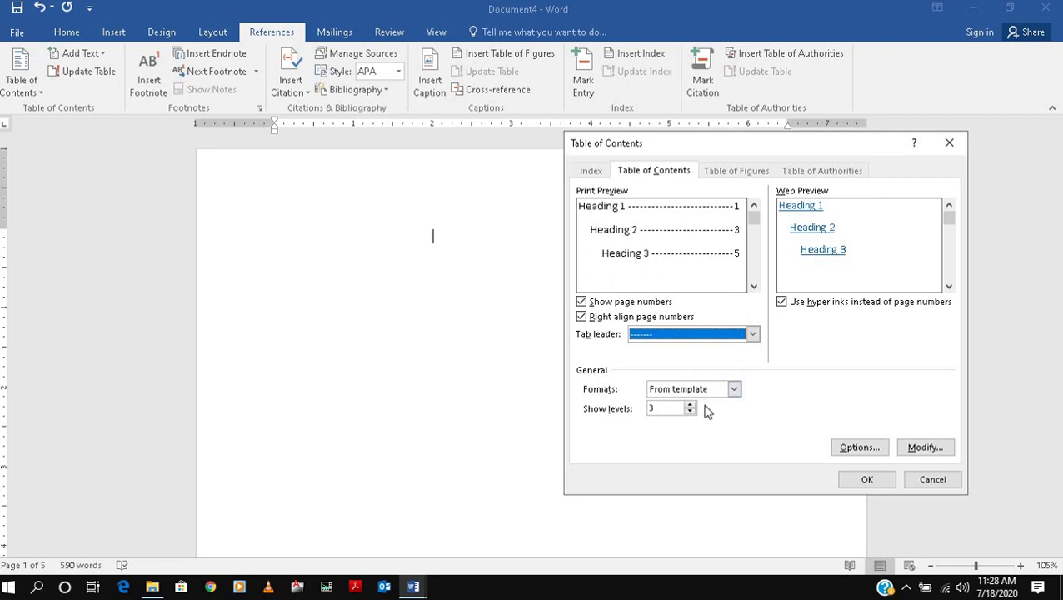
pyautogui.click(733, 389)
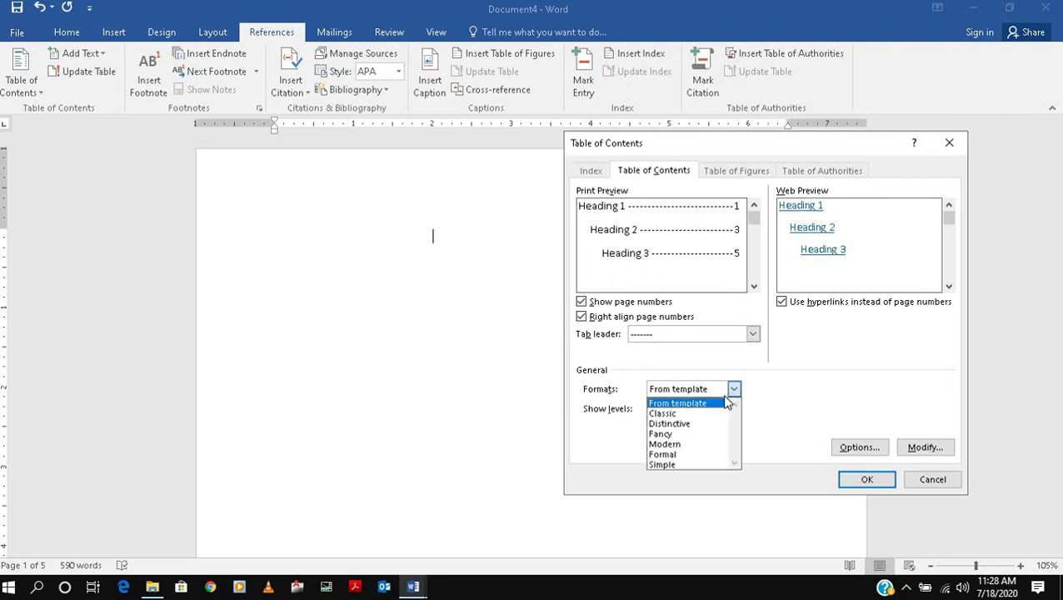
pyautogui.click(691, 433)
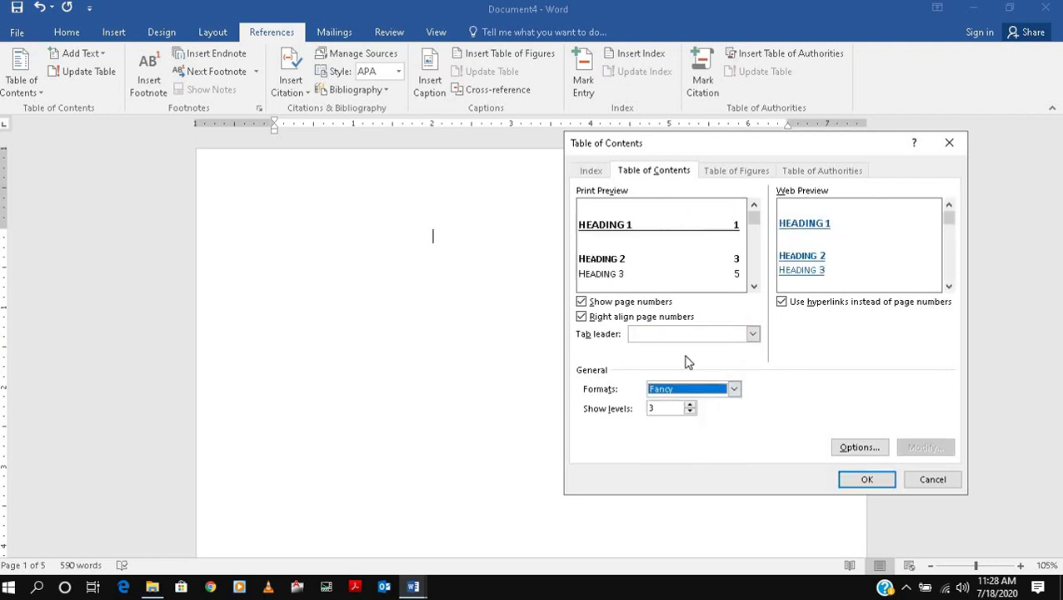
pyautogui.click(867, 481)
# Step: Check where the new table of contents landed above "Lesson -1", and undo its insertion
pyautogui.scroll(5, 468, 346)
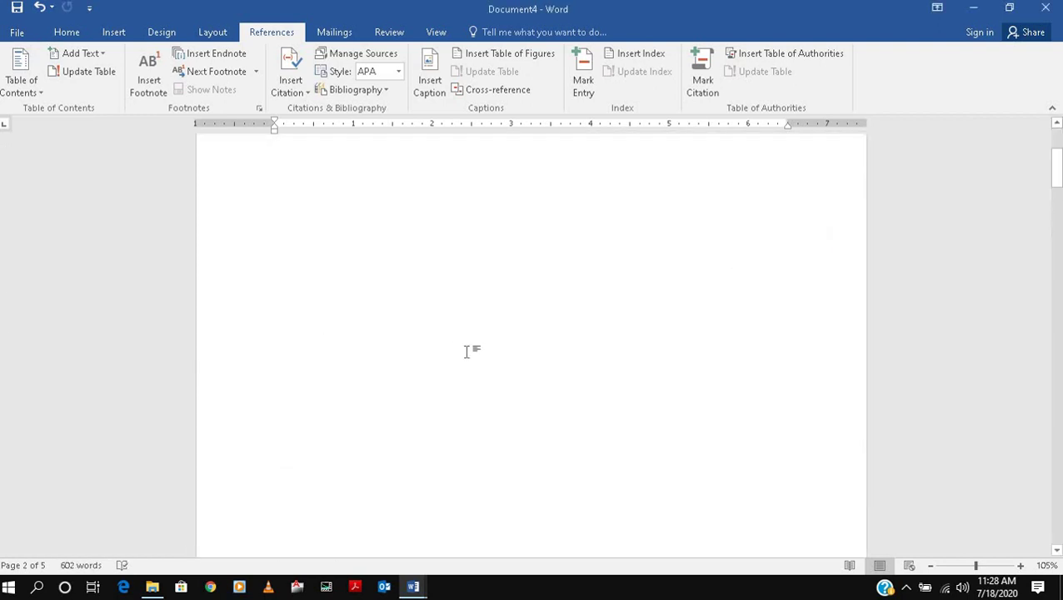
pyautogui.scroll(-10, 434, 380)
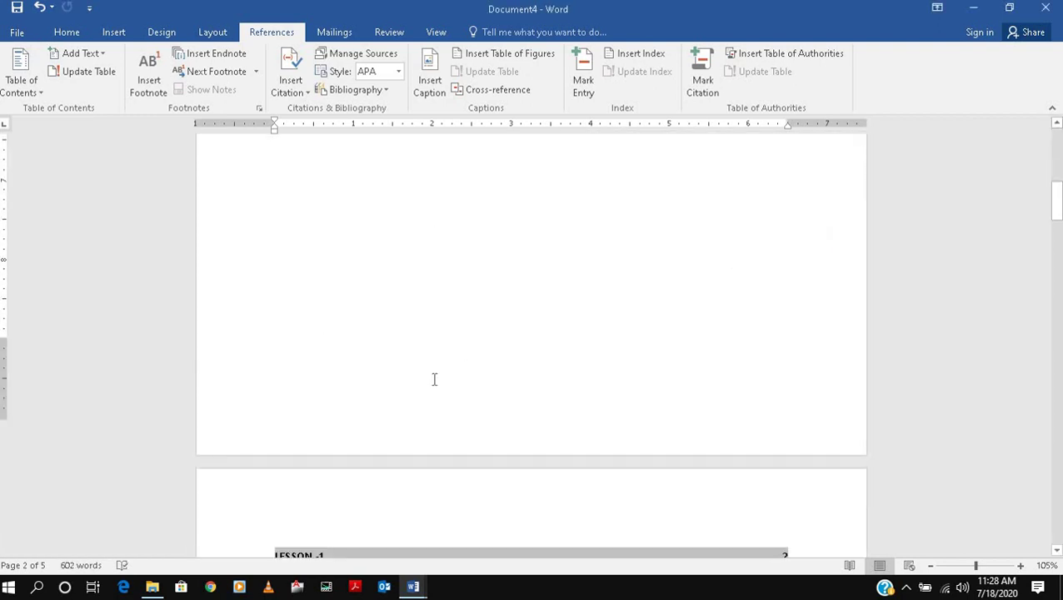
pyautogui.click(475, 285)
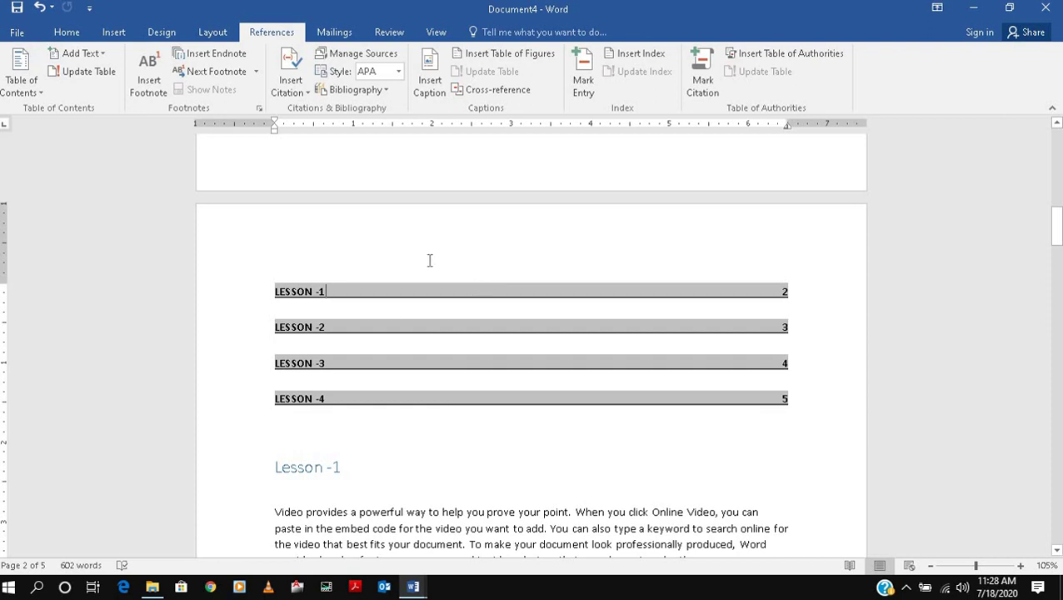
pyautogui.hotkey('ctrl', 'z')
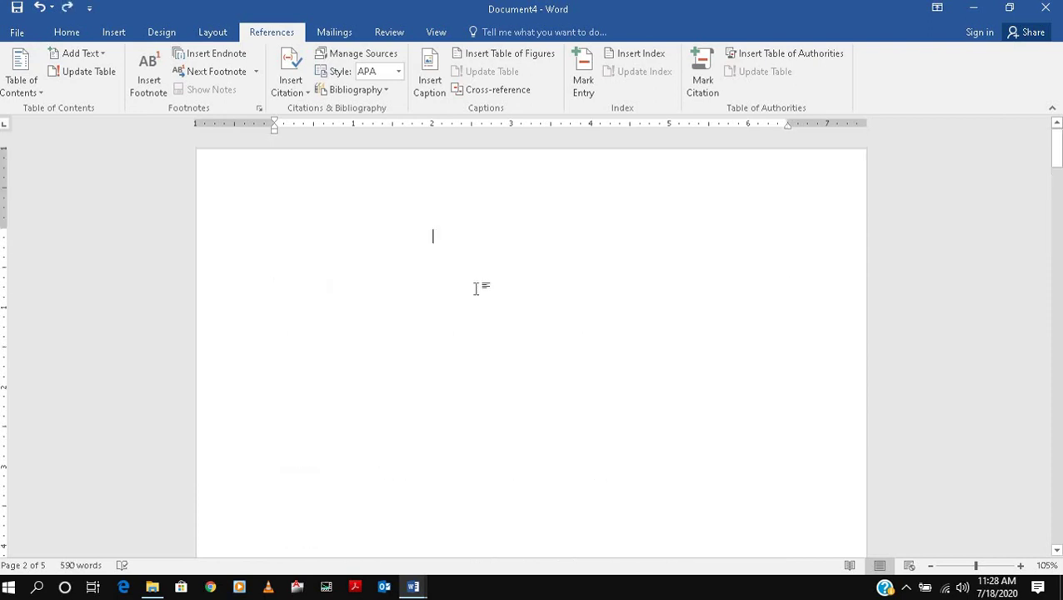
# Step: Remove the gap above the "Lesson -1" heading and add blank lines instead until the heading moves onto page 2
pyautogui.press('Delete')
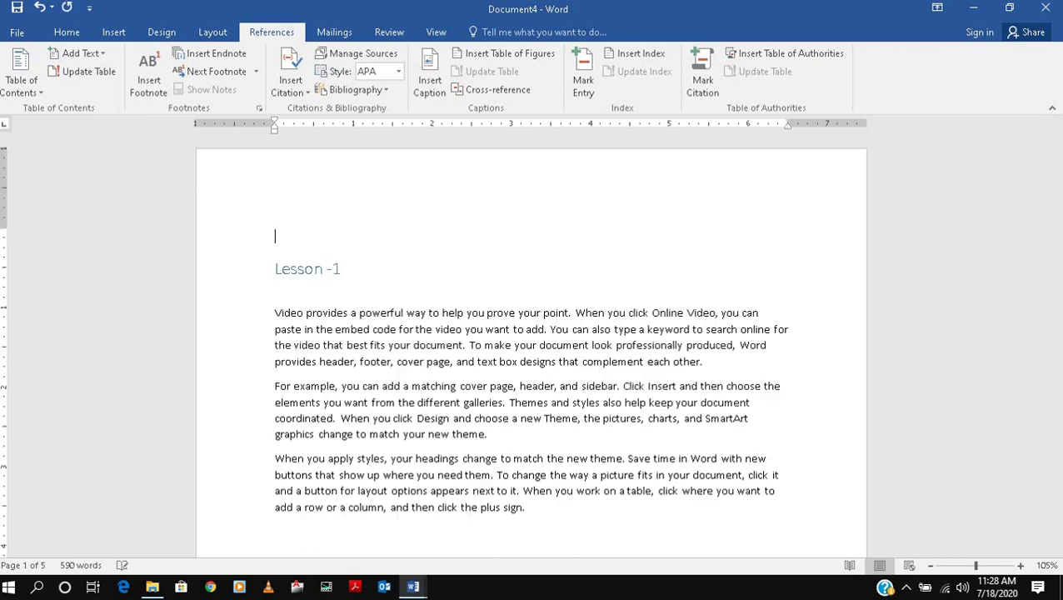
pyautogui.press('Return')
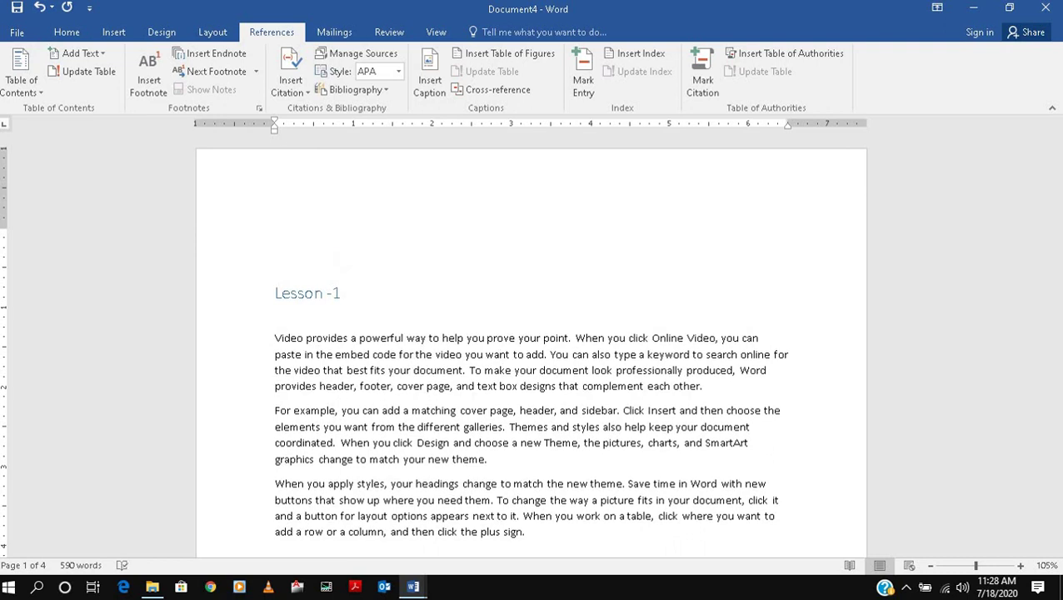
pyautogui.press('Return')
pyautogui.press('Return')
pyautogui.press('Return')
pyautogui.press('Return')
pyautogui.press('Return')
pyautogui.press('Return')
pyautogui.press('Return')
pyautogui.press('Return')
pyautogui.press('Return')
pyautogui.press('Return')
pyautogui.press('Return')
pyautogui.press('Return')
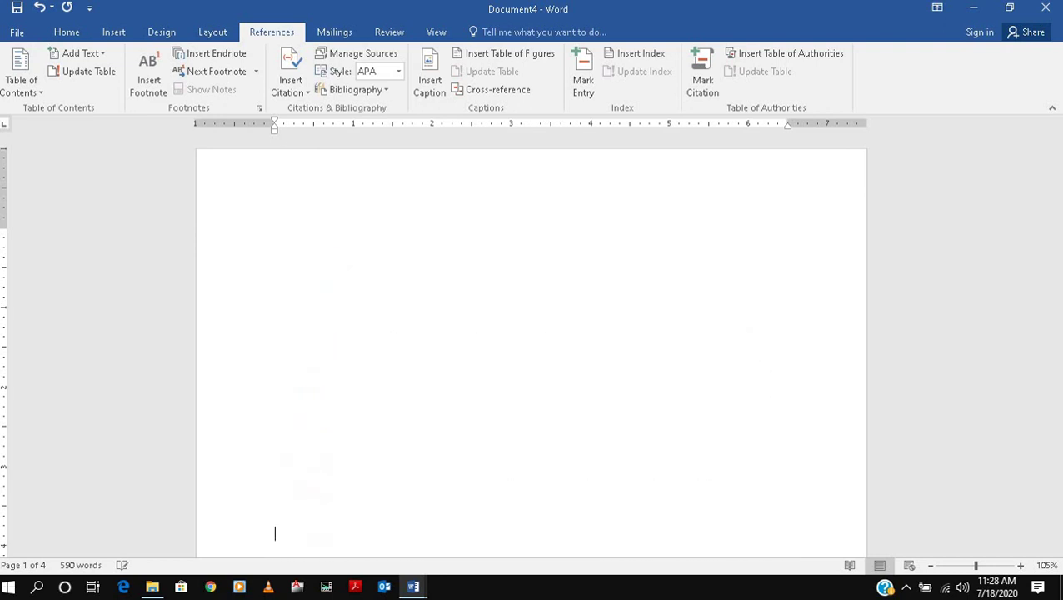
pyautogui.press('BackSpace')
pyautogui.press('BackSpace')
pyautogui.press('BackSpace')
pyautogui.press('BackSpace')
pyautogui.press('BackSpace')
pyautogui.press('BackSpace')
pyautogui.press('BackSpace')
pyautogui.press('BackSpace')
pyautogui.press('BackSpace')
pyautogui.press('BackSpace')
pyautogui.press('BackSpace')
pyautogui.press('BackSpace')
pyautogui.press('BackSpace')
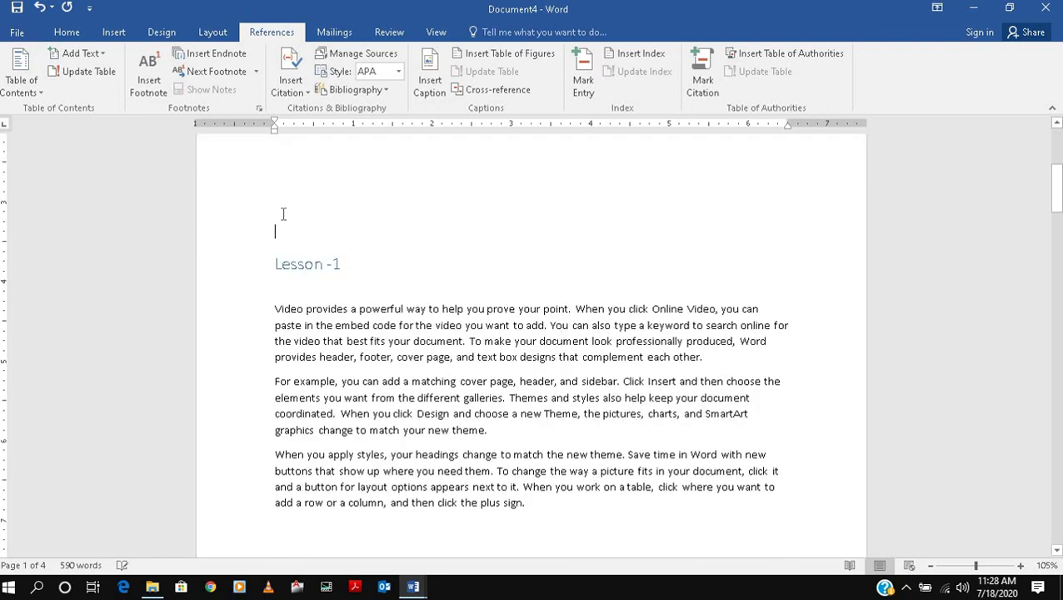
pyautogui.press('Return')
pyautogui.press('Return')
pyautogui.press('Return')
pyautogui.press('Return')
pyautogui.press('Return')
pyautogui.press('Return')
pyautogui.press('Return')
pyautogui.press('Return')
pyautogui.press('Return')
pyautogui.press('Return')
pyautogui.press('Return')
pyautogui.press('Return')
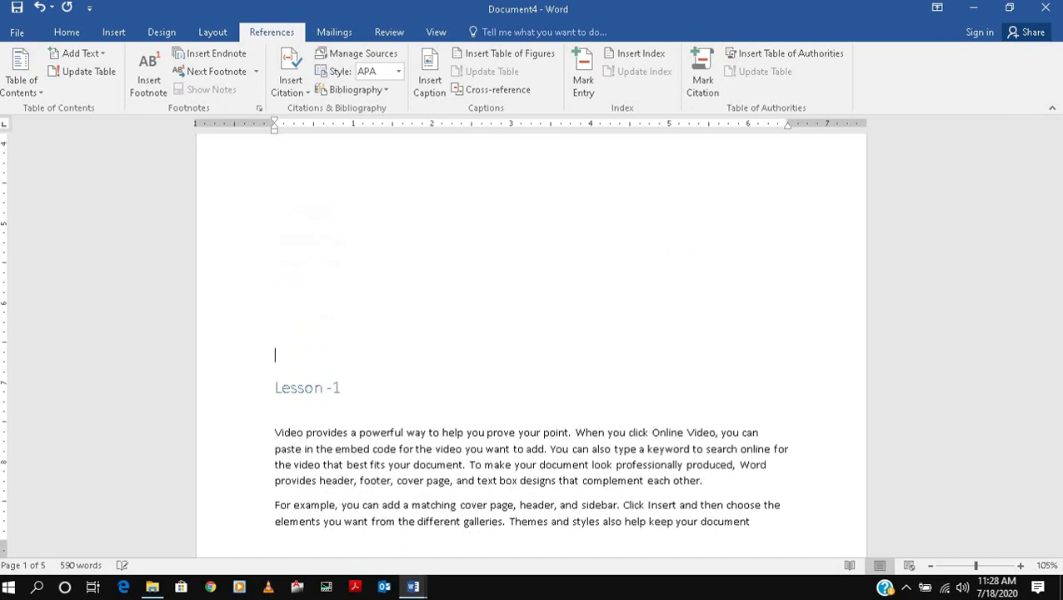
pyautogui.press('Return')
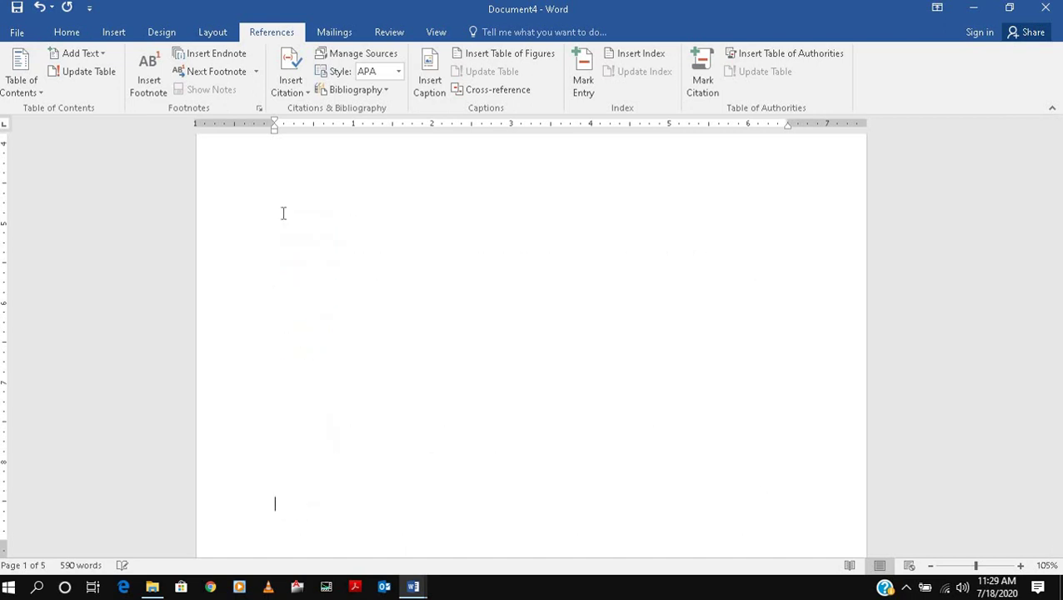
# Step: Insert a custom table of contents at the start of page 1, picking the dashed tab leader and the Fancy format
pyautogui.scroll(-5, 300, 241)
pyautogui.scroll(10, 317, 265)
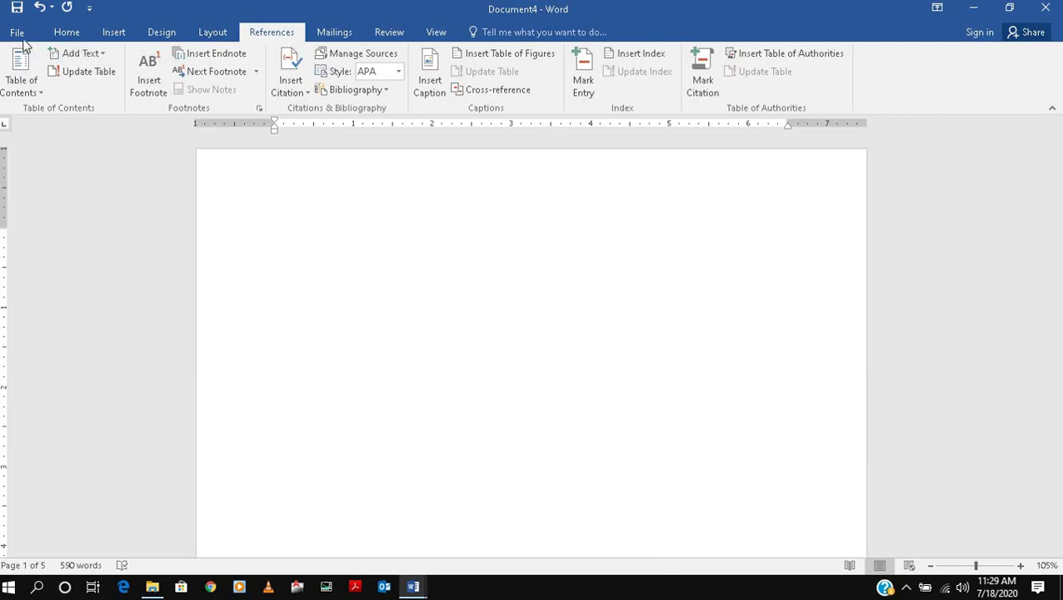
pyautogui.click(35, 80)
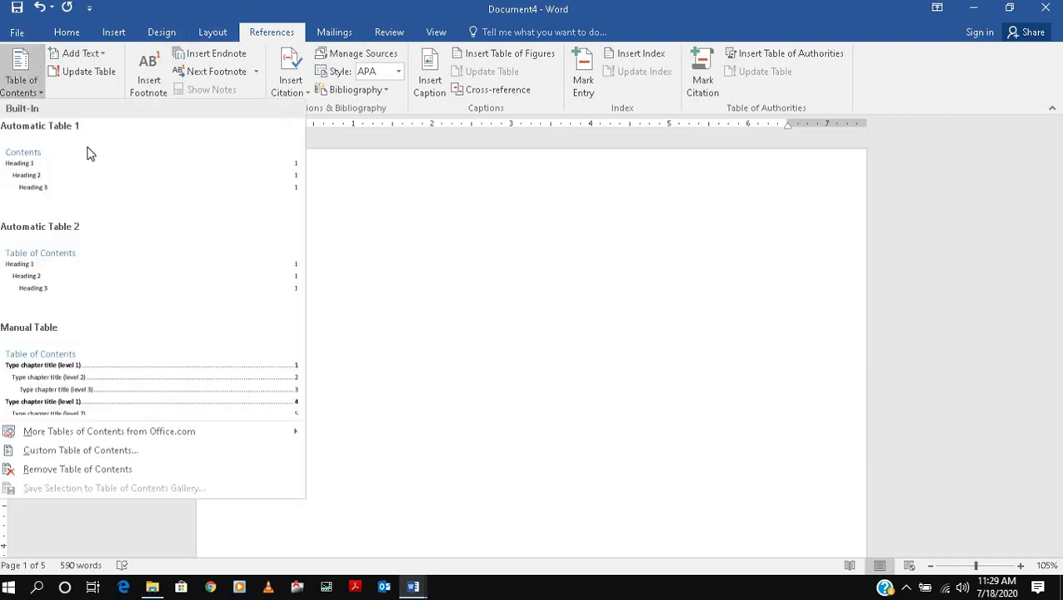
pyautogui.click(79, 450)
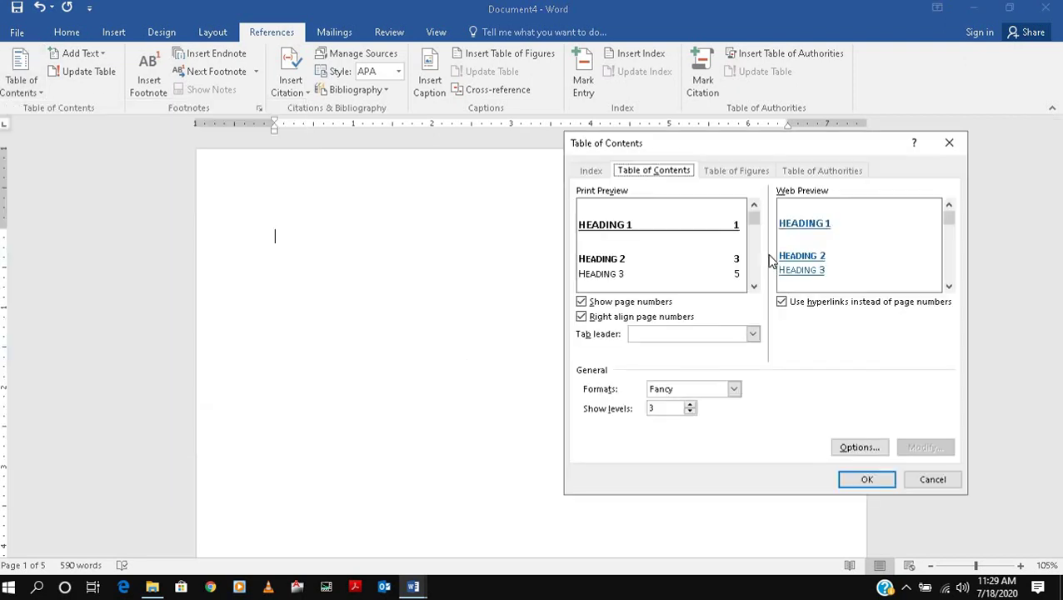
pyautogui.click(752, 333)
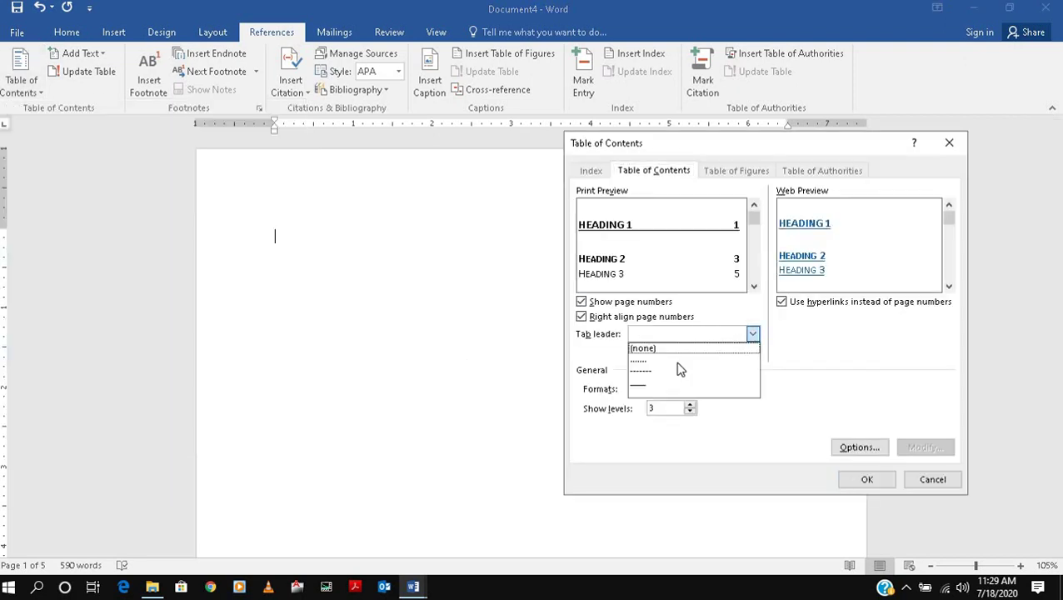
pyautogui.click(661, 373)
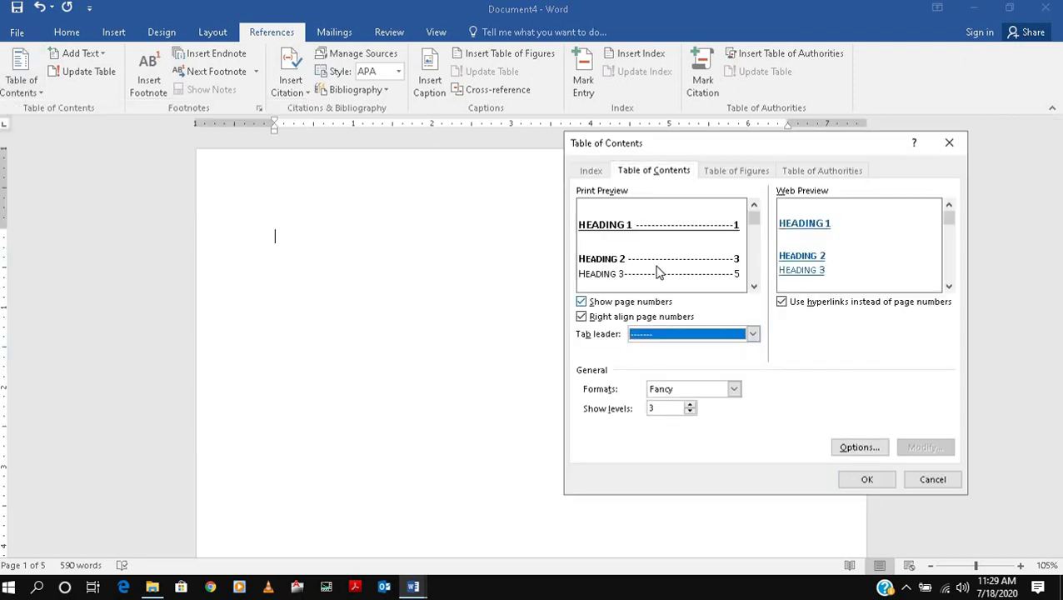
pyautogui.click(714, 398)
pyautogui.click(695, 434)
pyautogui.click(847, 489)
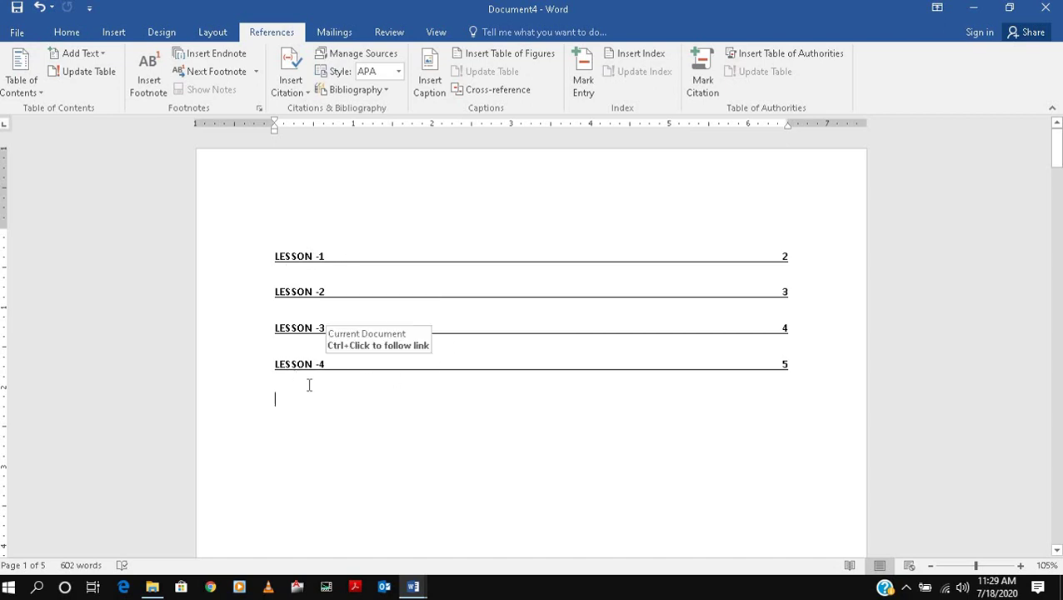
# Step: Follow the LESSON -4 link in the table of contents and view the page down to its end
pyautogui.keyDown('ctrl'); pyautogui.click(292, 365); pyautogui.keyUp('ctrl')
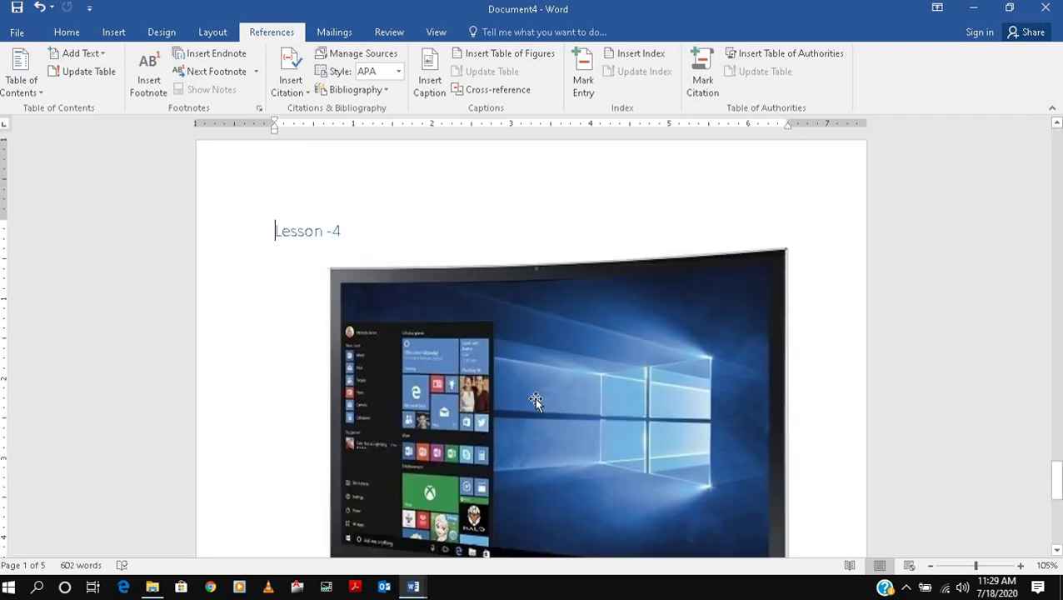
pyautogui.scroll(-5, 894, 333)
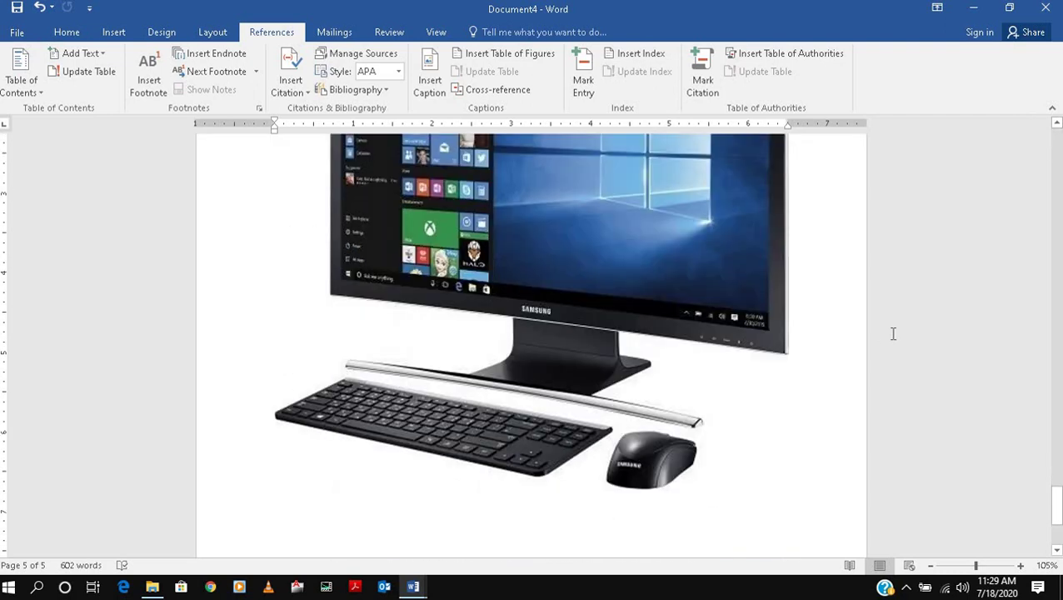
pyautogui.scroll(5, 893, 333)
pyautogui.scroll(-9, 893, 333)
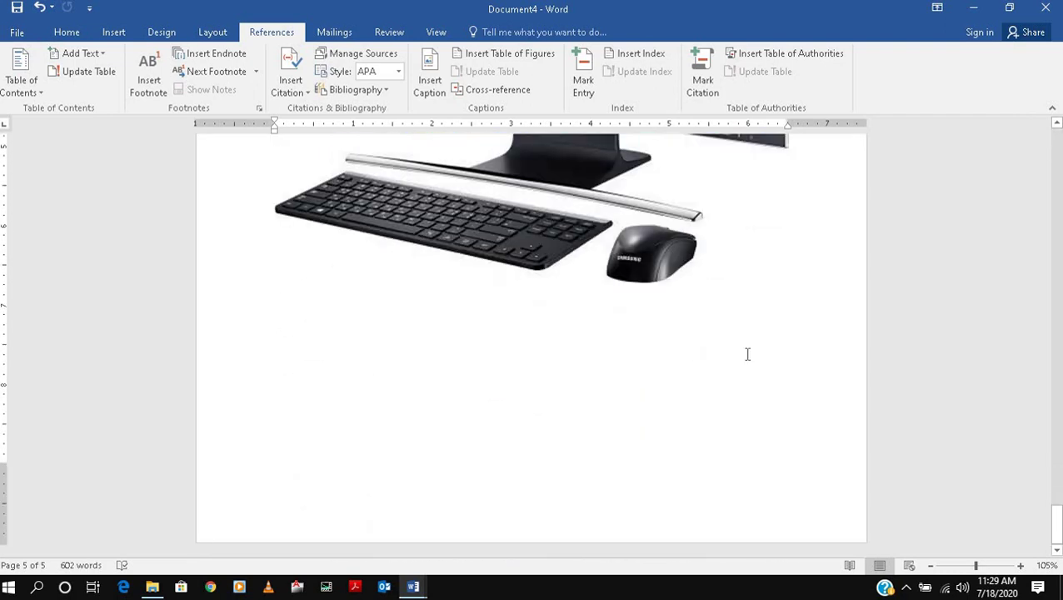
# Step: Add blank lines below the picture to start a sixth page and enter the heading "Lesson-5" there
pyautogui.click(747, 352)
pyautogui.click(823, 298)
pyautogui.press('Return')
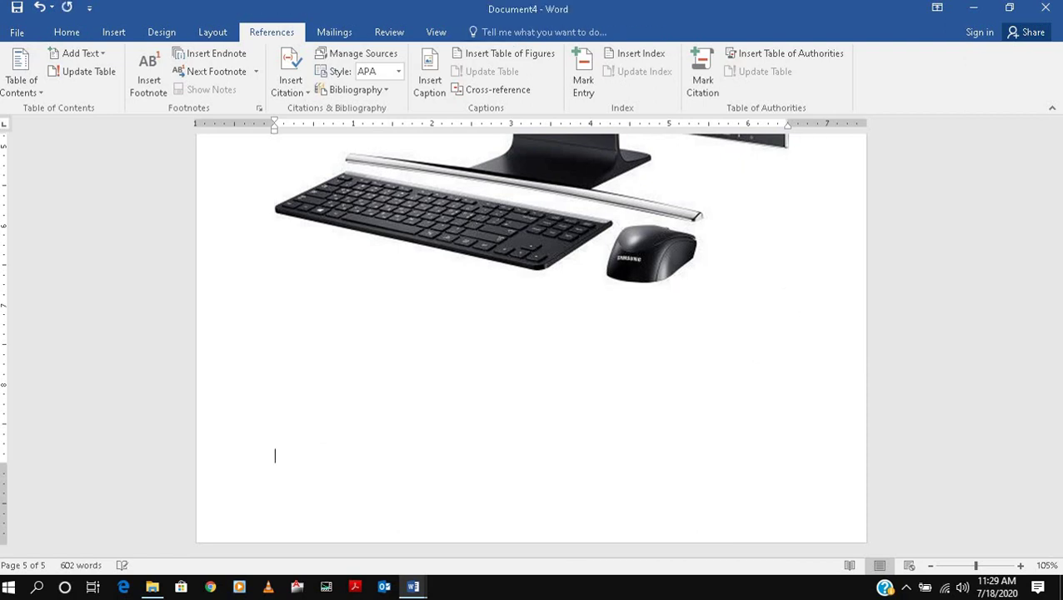
pyautogui.press('Return')
pyautogui.write('L')
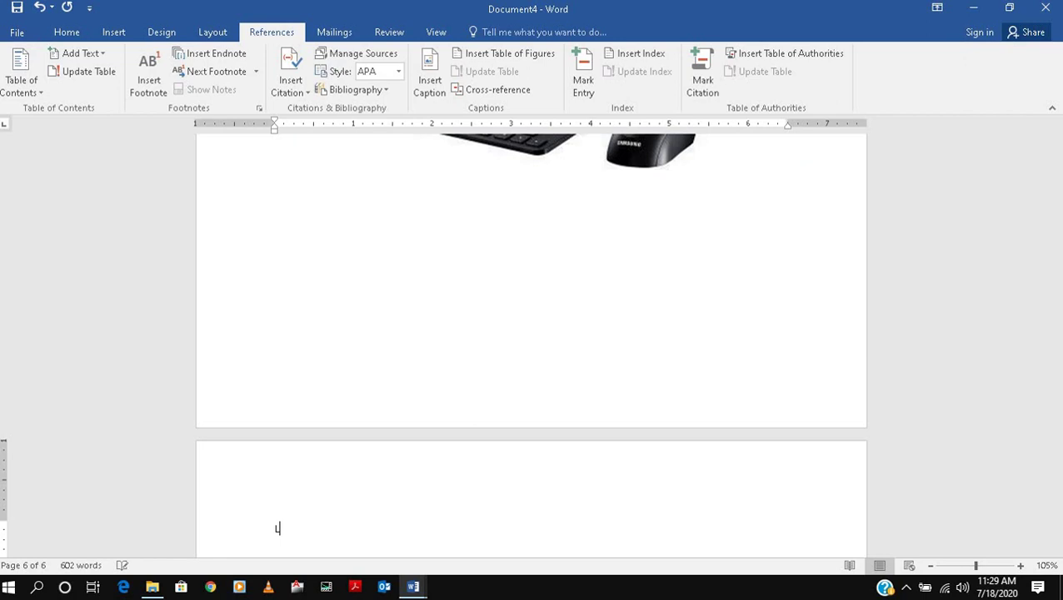
pyautogui.write('ess')
pyautogui.write('ion')
pyautogui.press('BackSpace')
pyautogui.press('BackSpace')
pyautogui.press('BackSpace')
# Step: Generate sample paragraphs below the "Lesson-5" heading with =rand(4,5)
pyautogui.write('d')
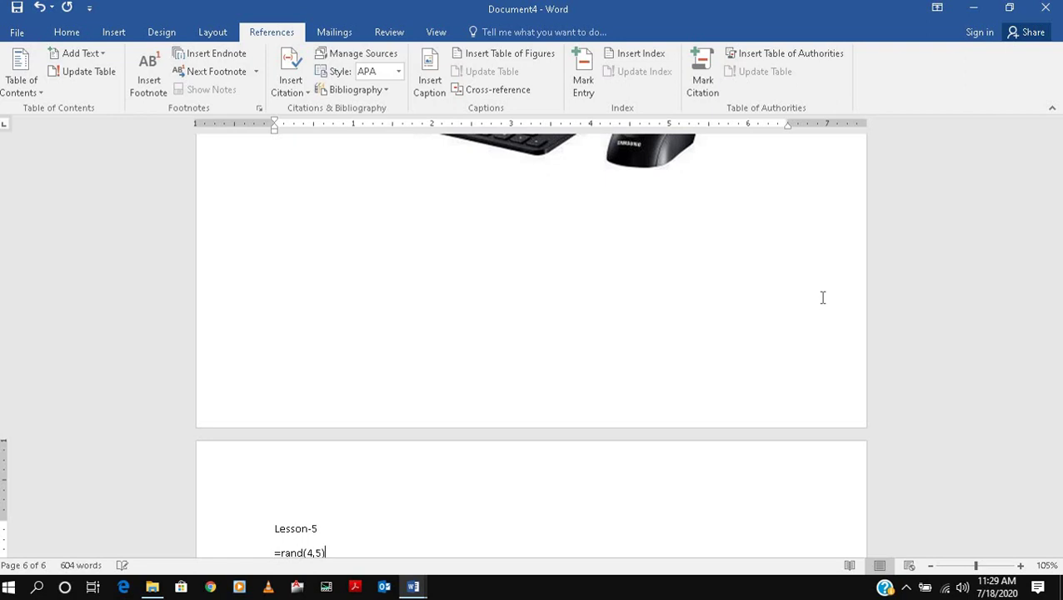
pyautogui.write('(4,5)')
pyautogui.press('Return')
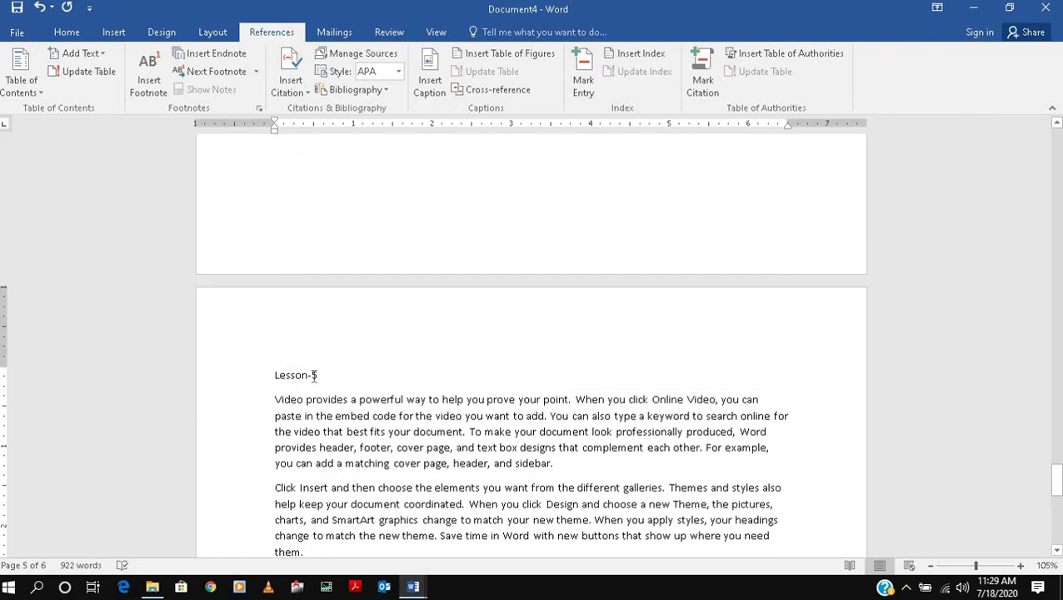
# Step: Mark the "Lesson-5" heading on page 6 as a Level 1 table of contents entry
pyautogui.click(266, 376)
pyautogui.click(77, 53)
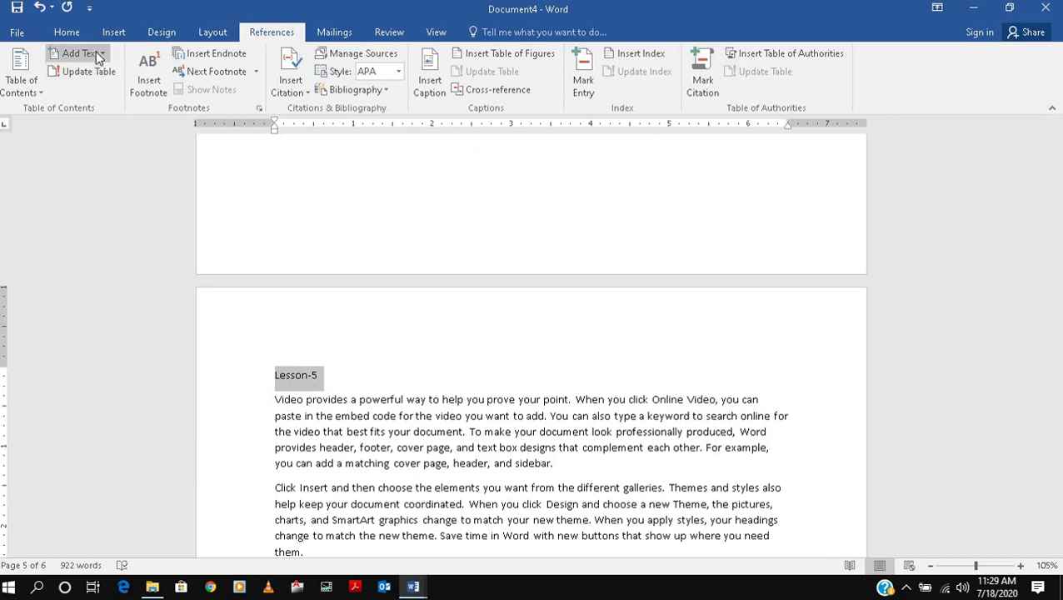
pyautogui.click(107, 92)
# Step: Update the entire table of contents on page 1 to include the Lesson-5 heading
pyautogui.moveTo(1055, 479); pyautogui.dragTo(1056, 150)
pyautogui.click(434, 307)
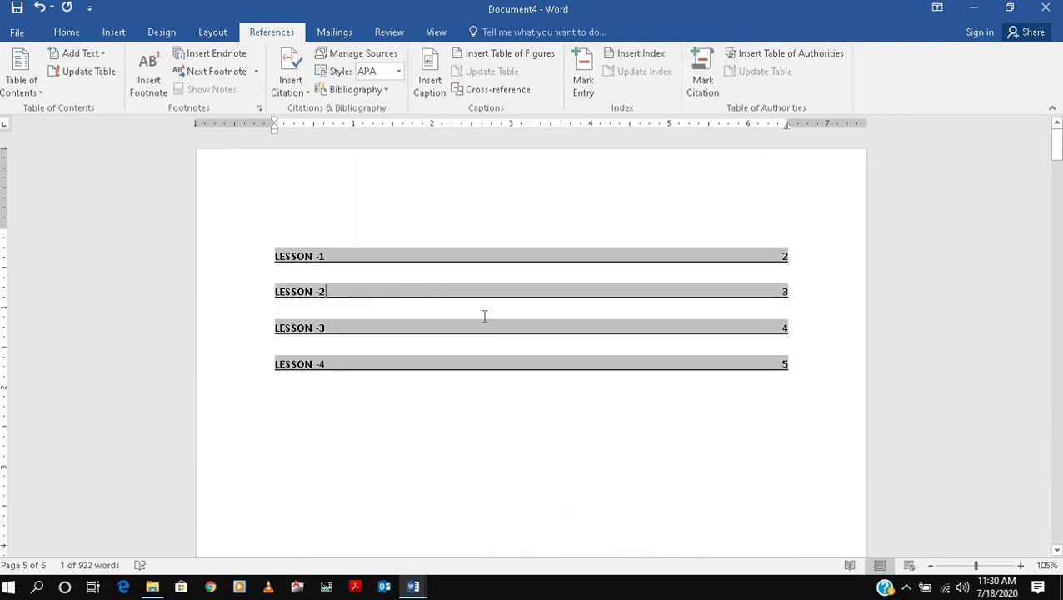
pyautogui.click(74, 72)
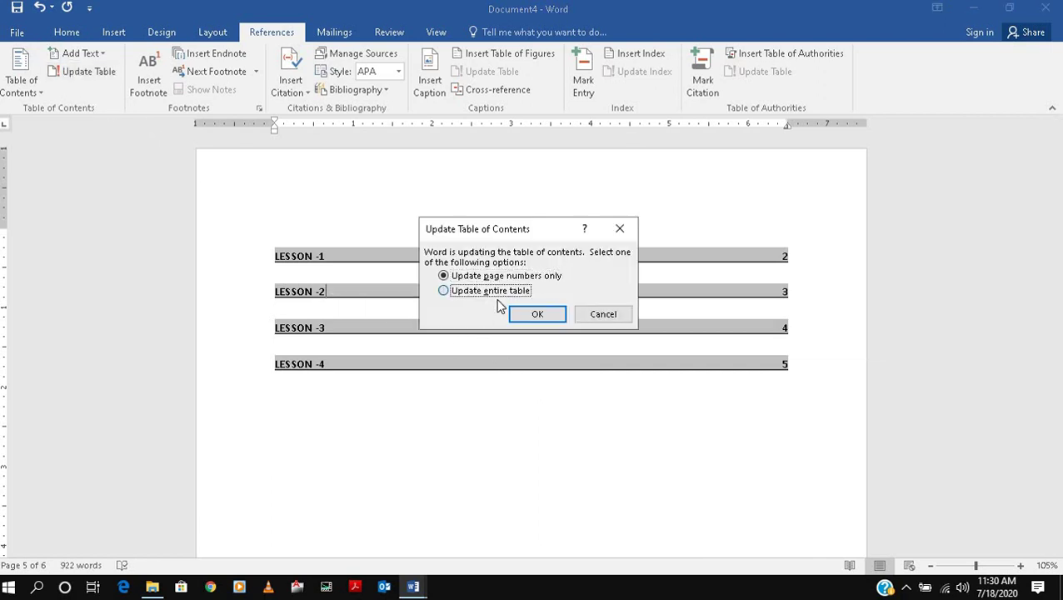
pyautogui.click(496, 294)
pyautogui.click(518, 314)
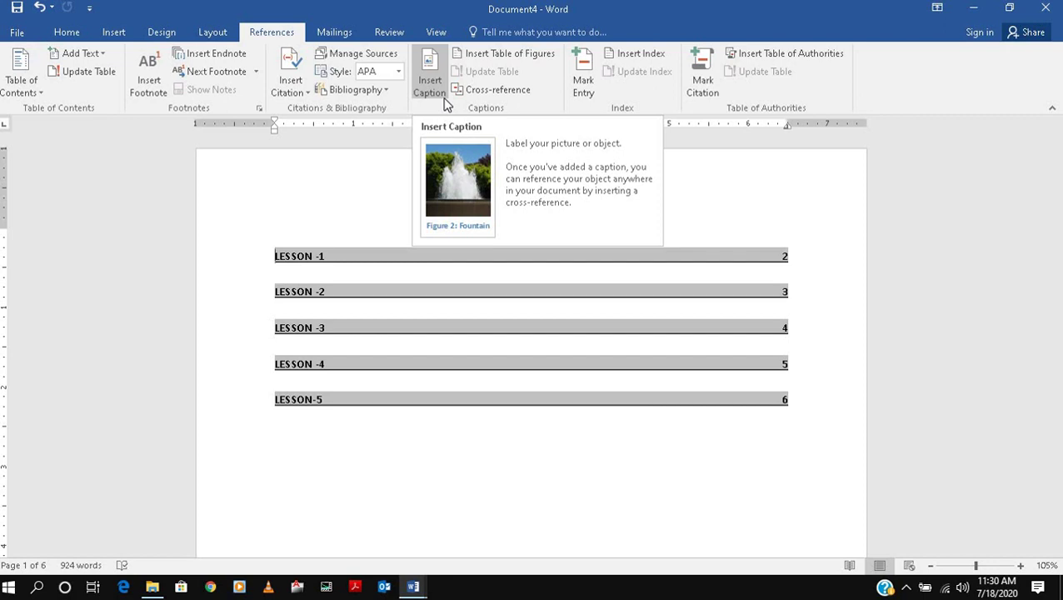
# Step: Switch to Document3 and remove the apple art page border from the whole document
pyautogui.scroll(-5, 529, 316)
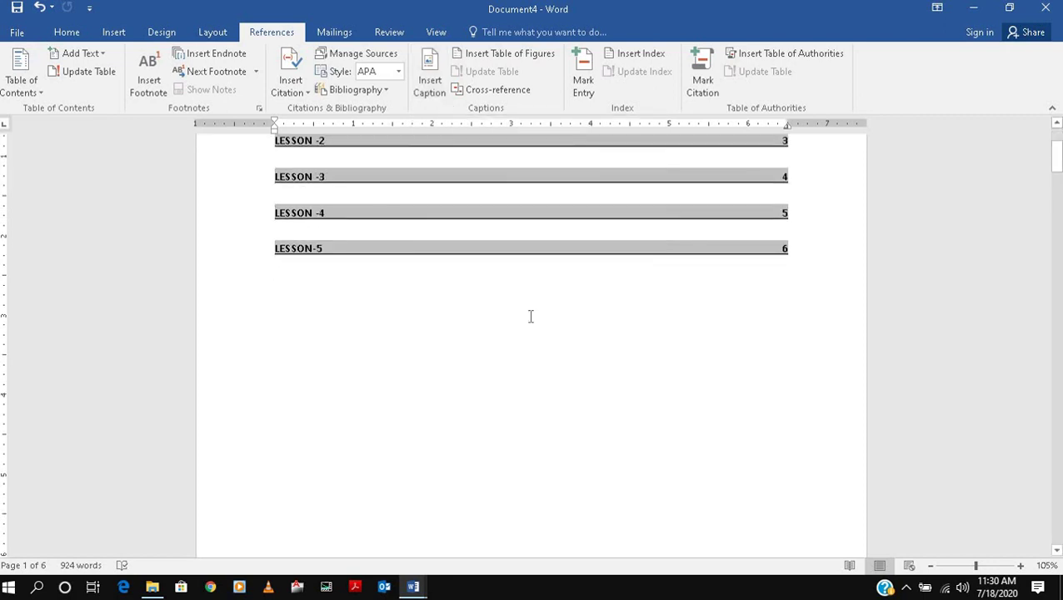
pyautogui.scroll(-6, 512, 302)
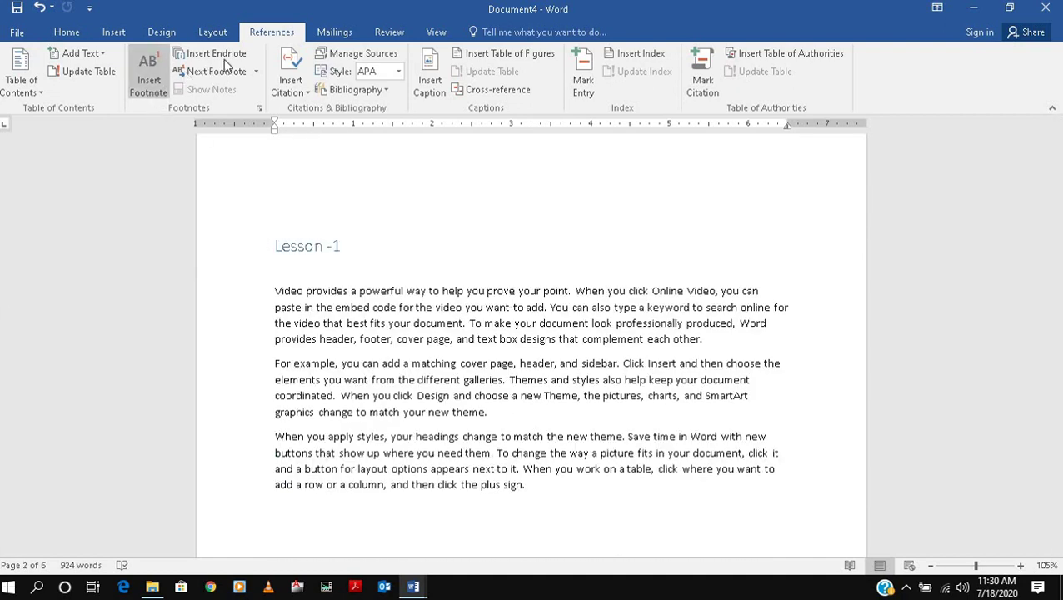
pyautogui.moveTo(413, 583)
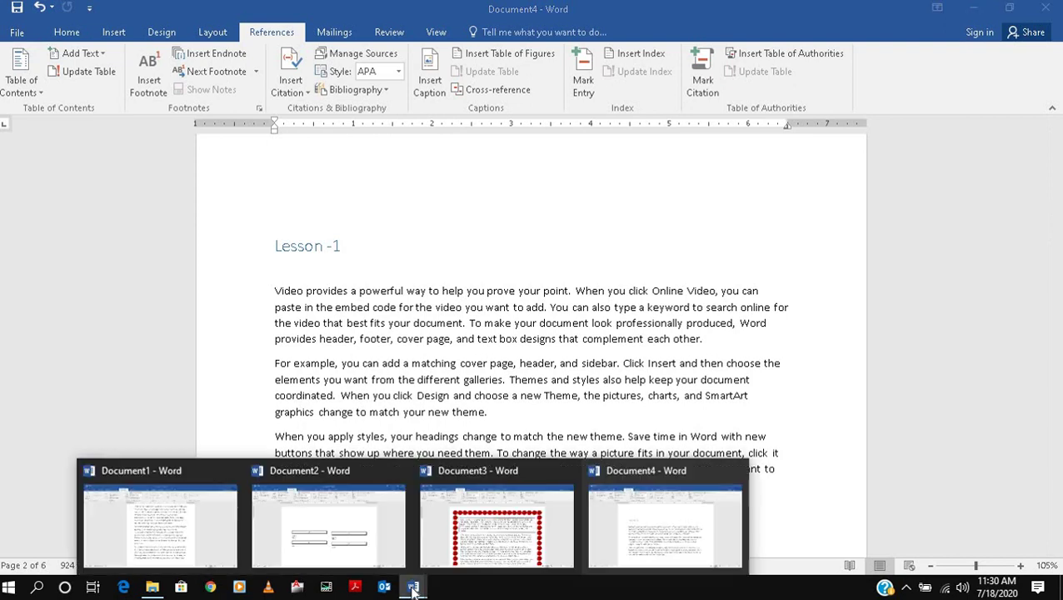
pyautogui.click(550, 566)
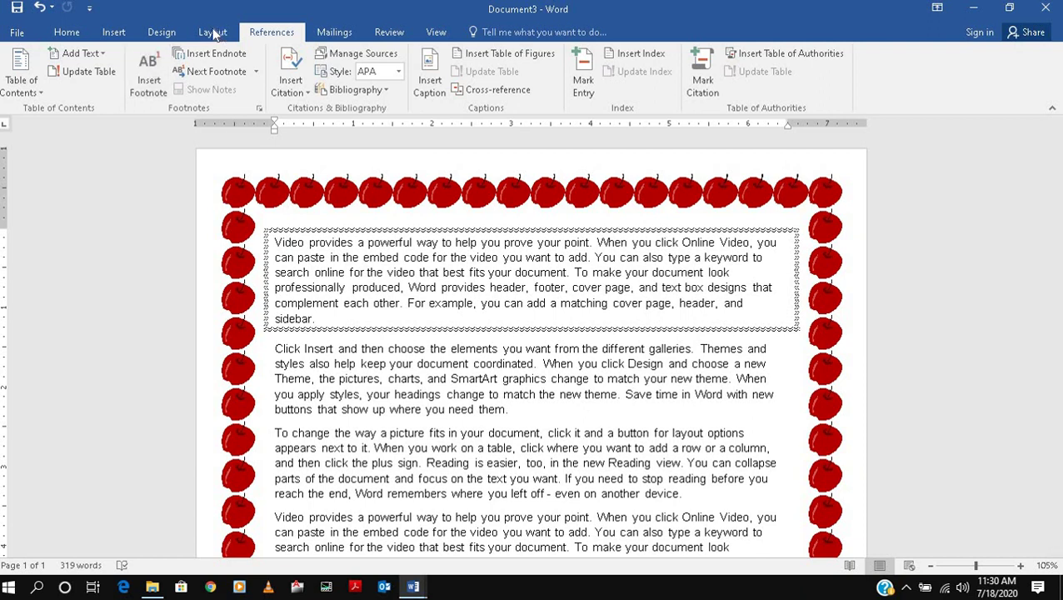
pyautogui.click(121, 37)
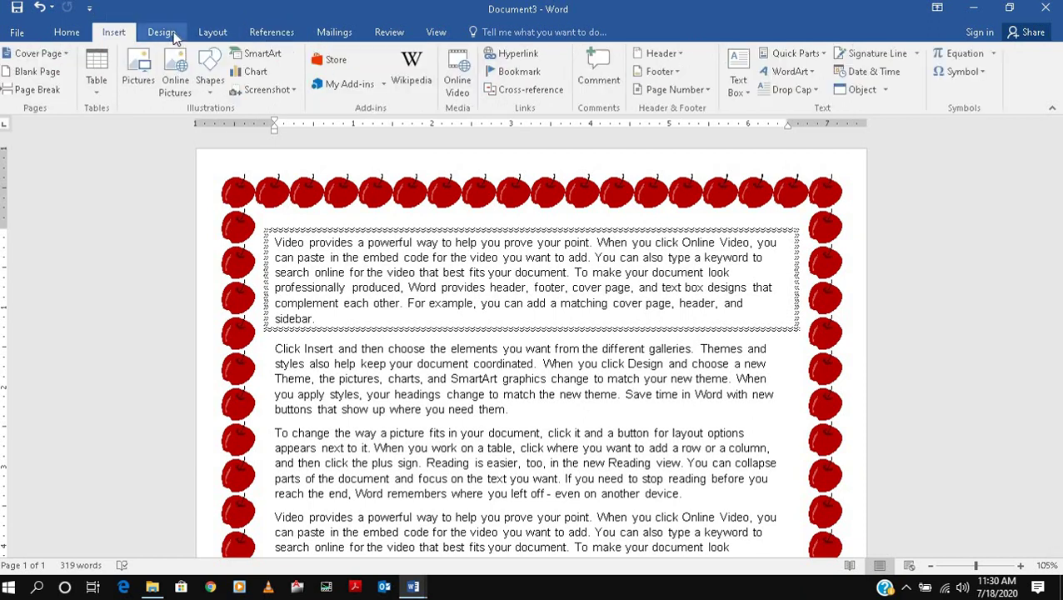
pyautogui.click(161, 32)
pyautogui.click(1004, 73)
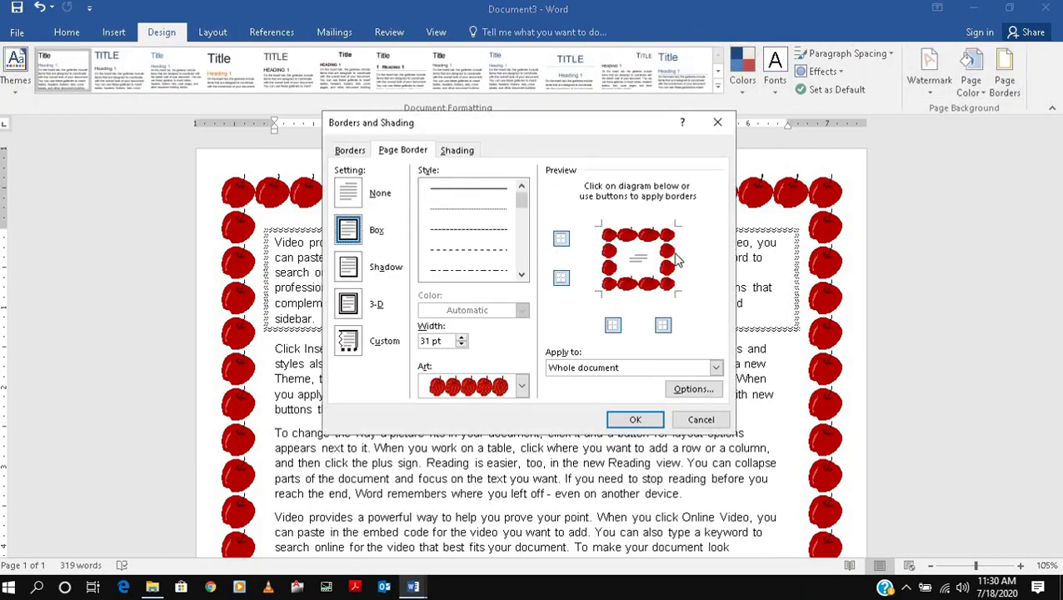
pyautogui.click(350, 195)
pyautogui.click(350, 151)
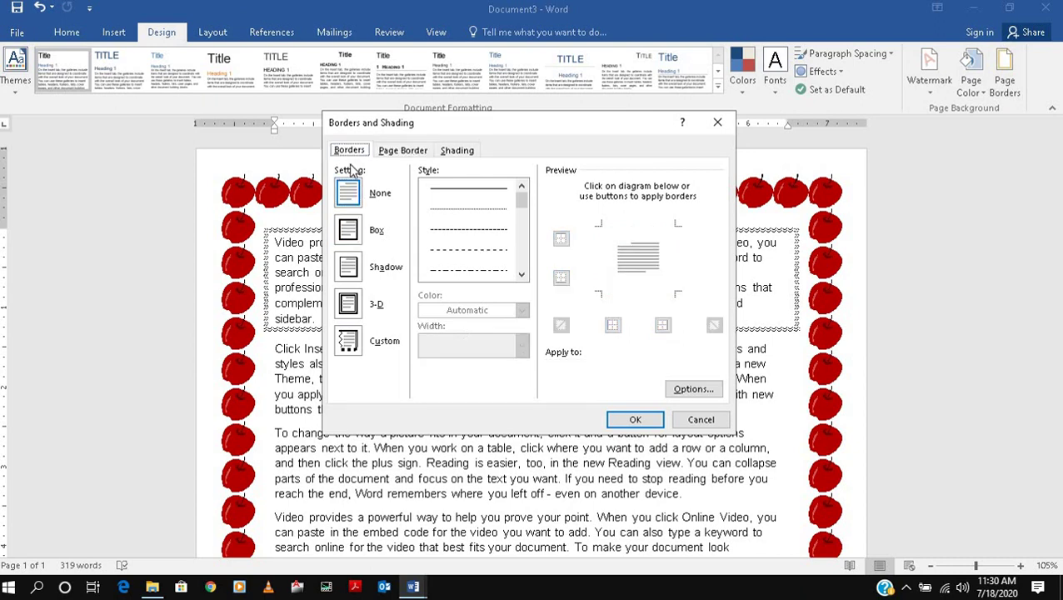
pyautogui.click(634, 419)
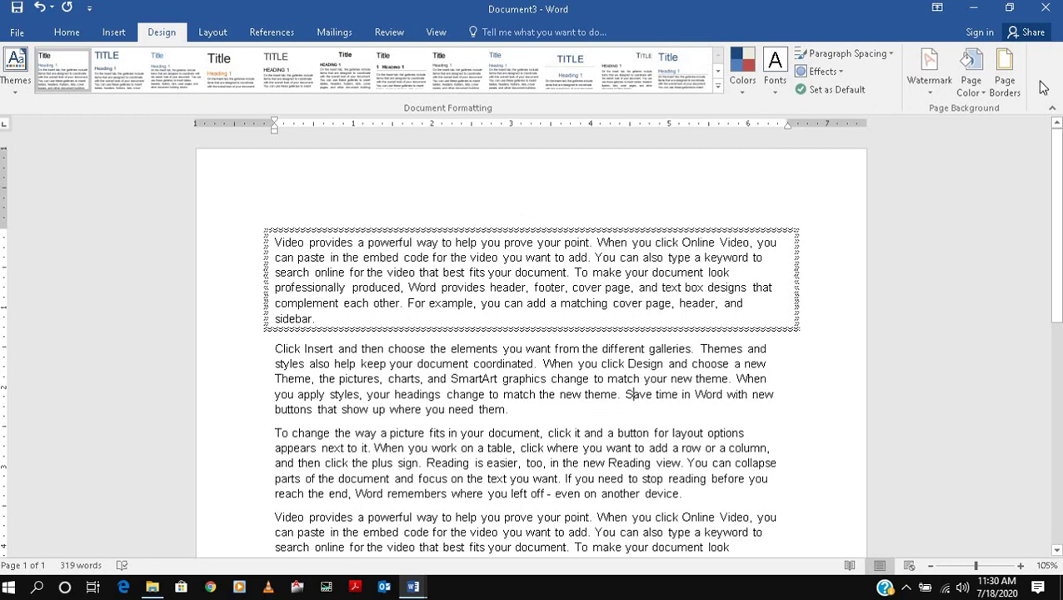
# Step: Try to remove the wavy paragraph border by setting the border to None without selecting the bordered paragraph
pyautogui.click(1009, 88)
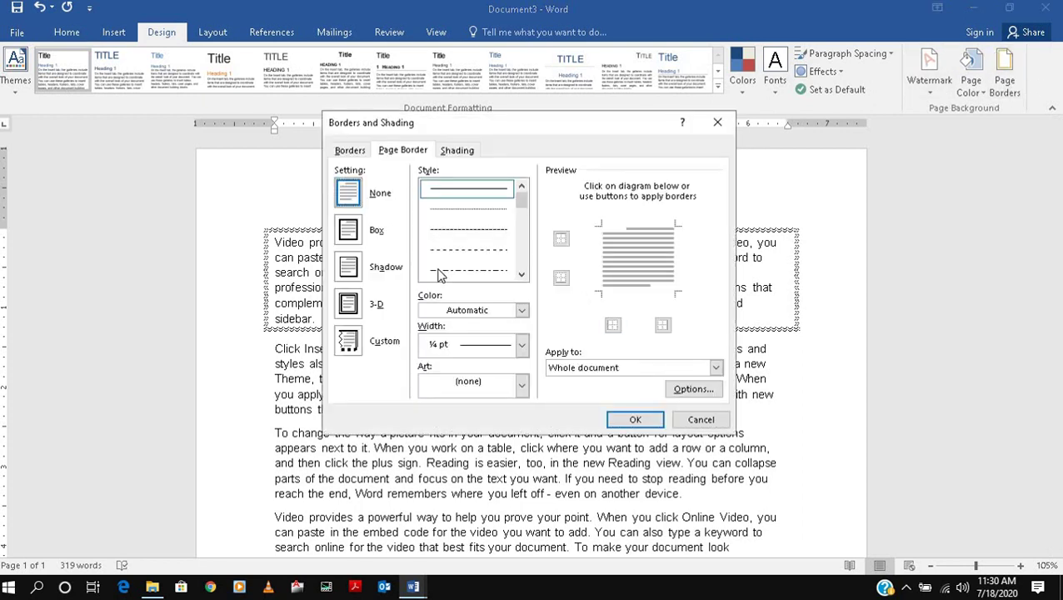
pyautogui.click(585, 367)
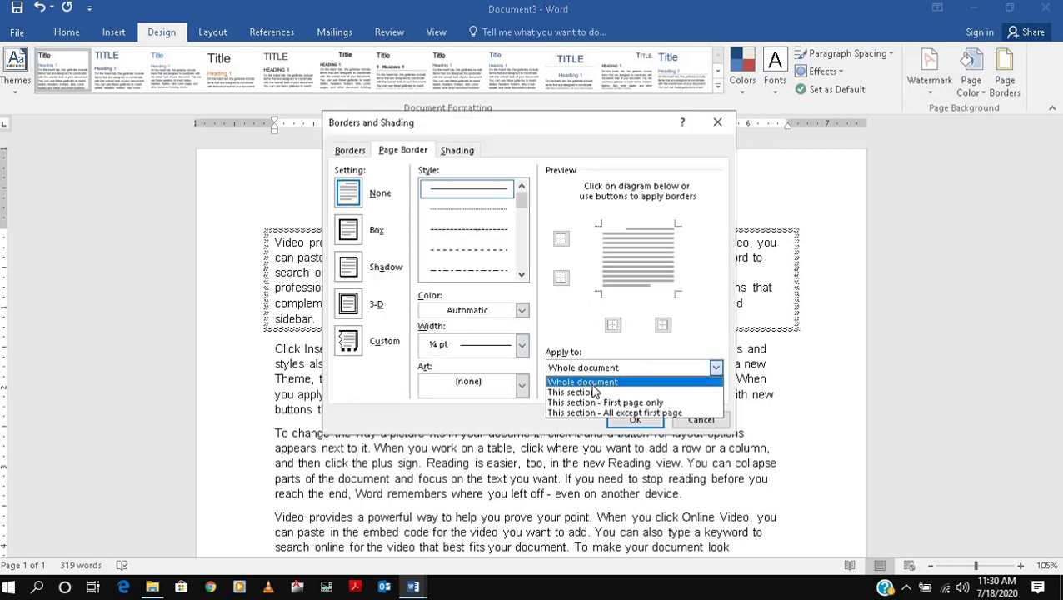
pyautogui.click(350, 151)
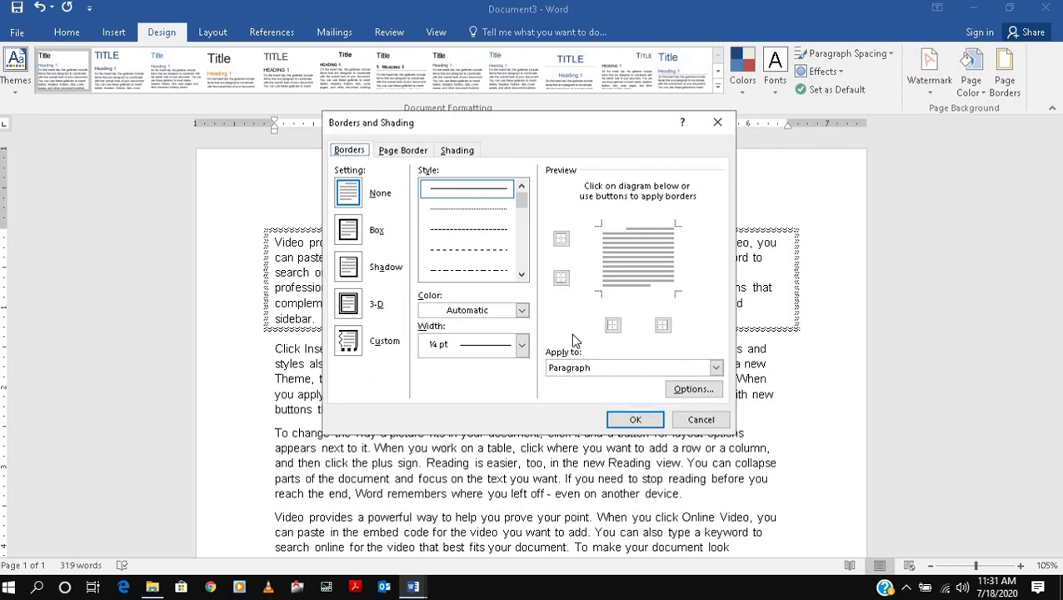
pyautogui.click(349, 193)
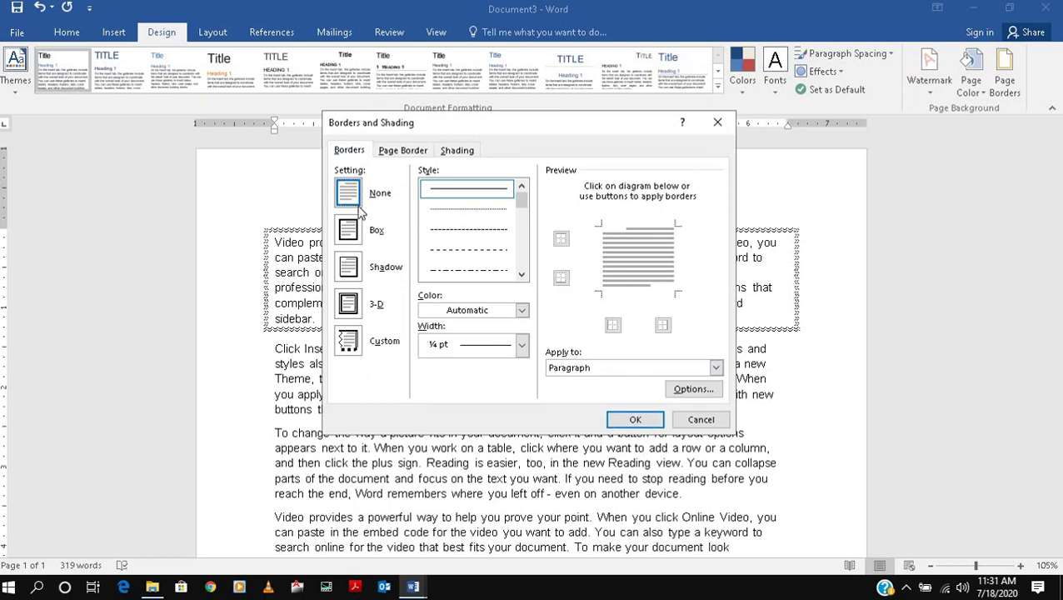
pyautogui.click(635, 421)
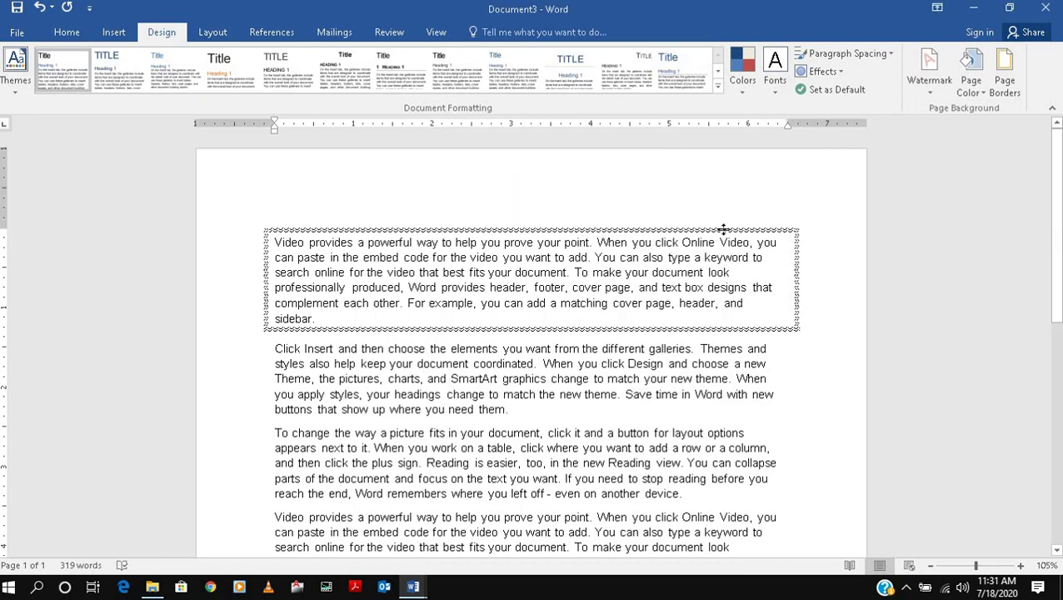
# Step: Select the first paragraph and remove its wavy box border by setting its paragraph border to None
pyautogui.tripleClick(380, 320)
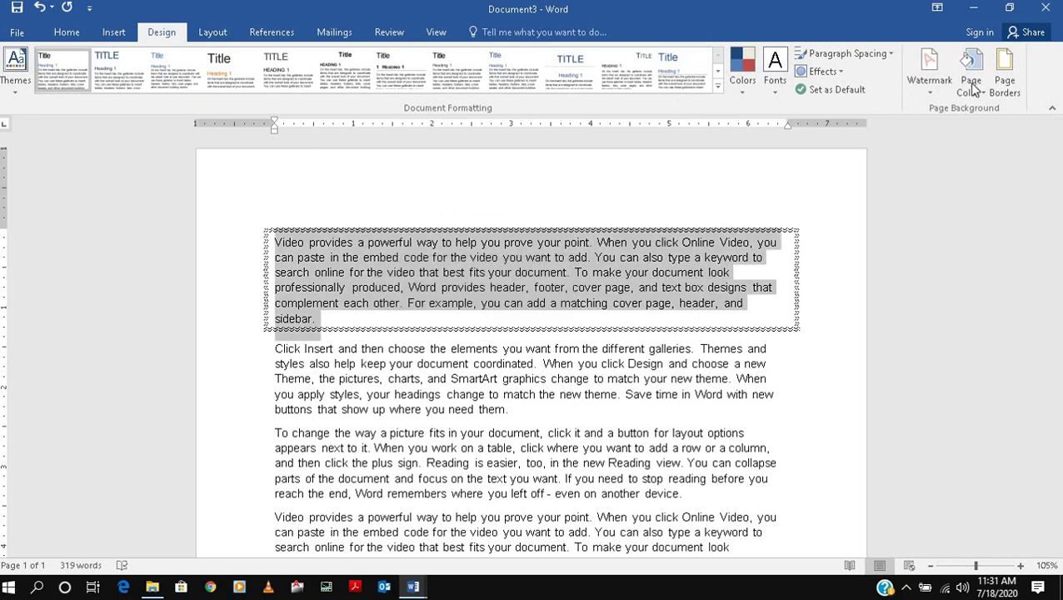
pyautogui.click(1000, 95)
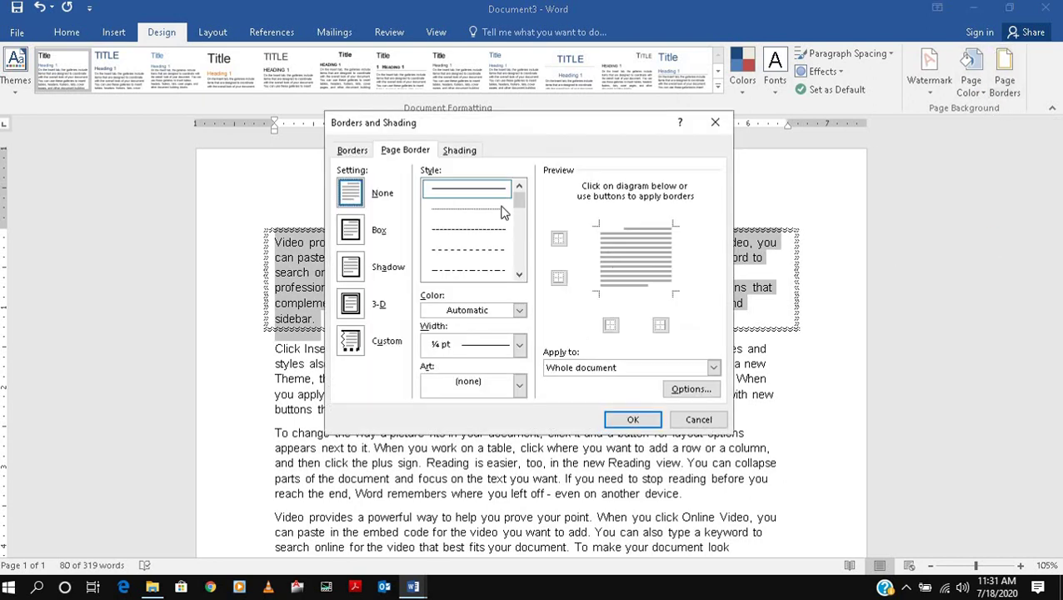
pyautogui.click(352, 150)
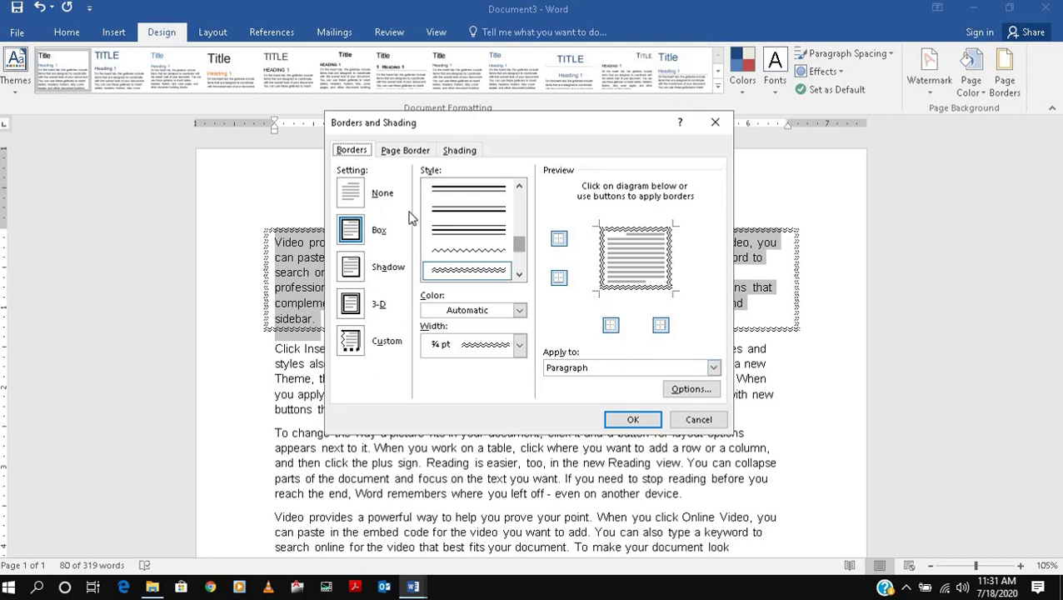
pyautogui.click(352, 194)
pyautogui.click(631, 419)
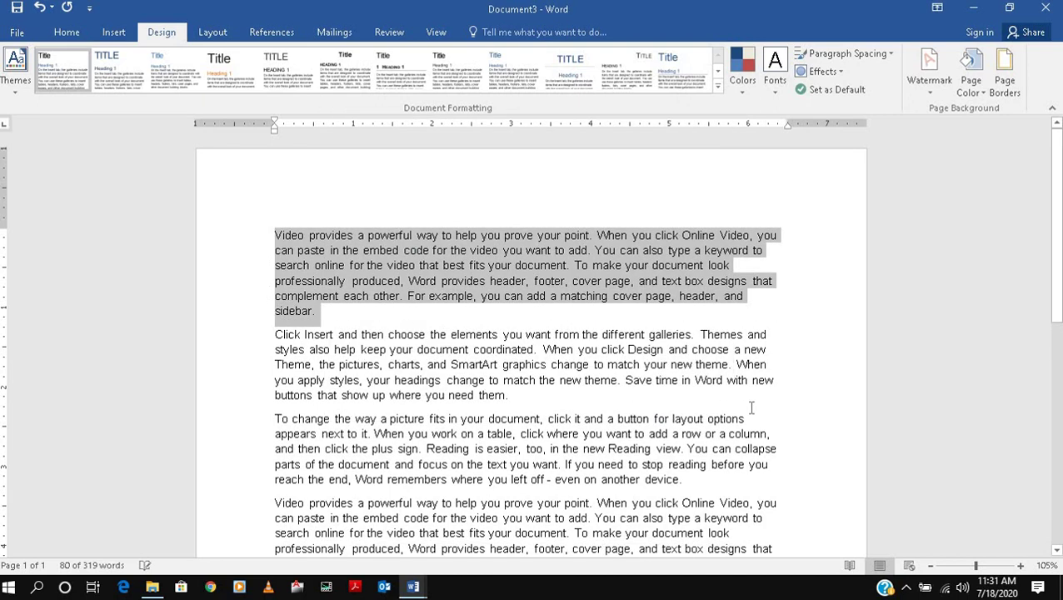
# Step: Insert a footnote at the end of the second paragraph, after "where you need them."
pyautogui.click(538, 285)
pyautogui.scroll(-5, 571, 321)
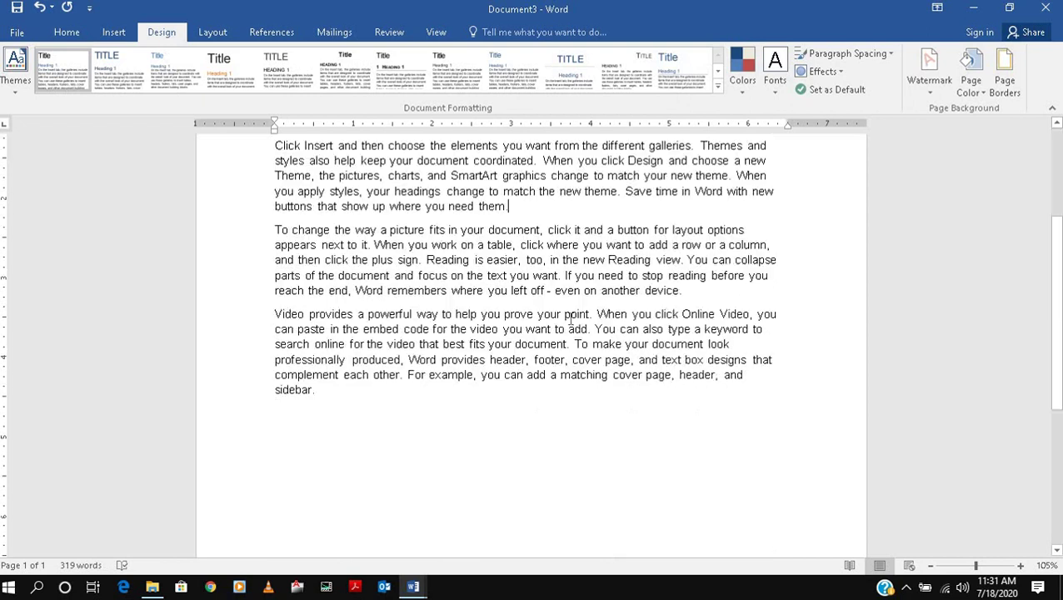
pyautogui.click(273, 33)
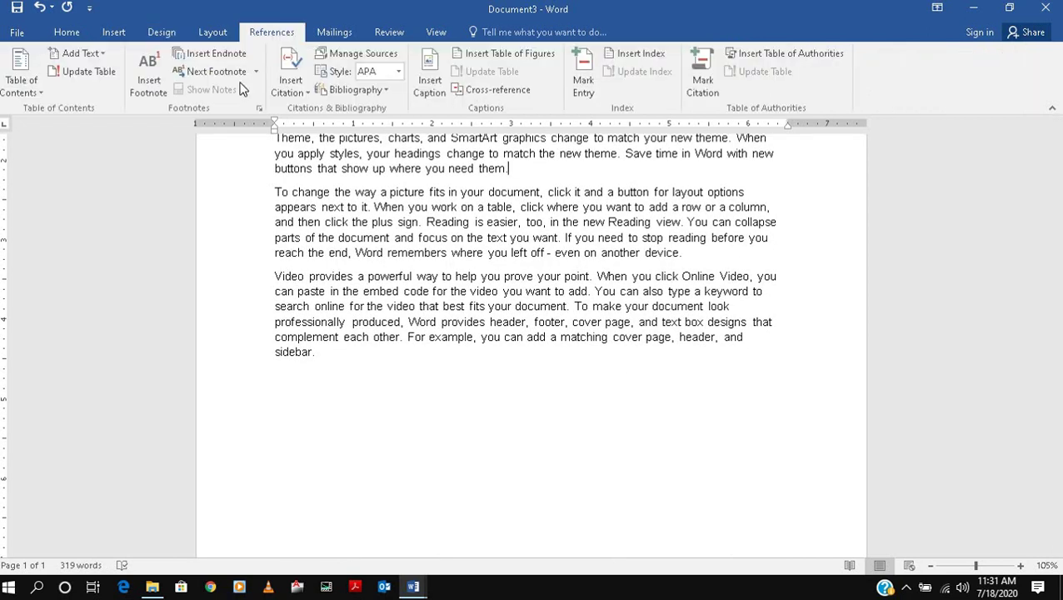
pyautogui.click(147, 100)
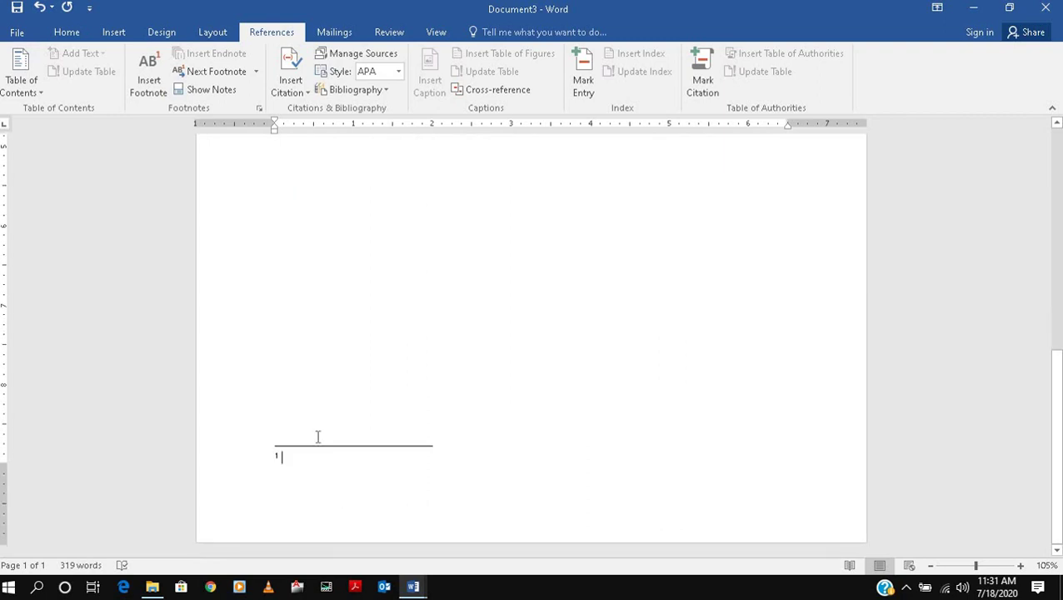
# Step: Show the first footnote's reference mark in the second paragraph, select it, and return to the note at the page end
pyautogui.click(228, 92)
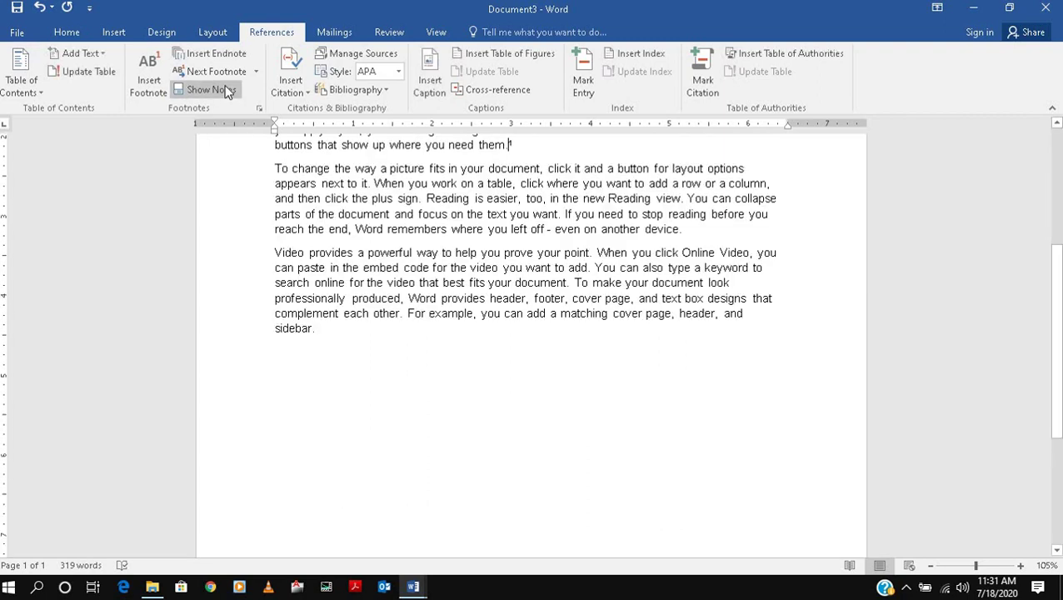
pyautogui.scroll(3, 294, 315)
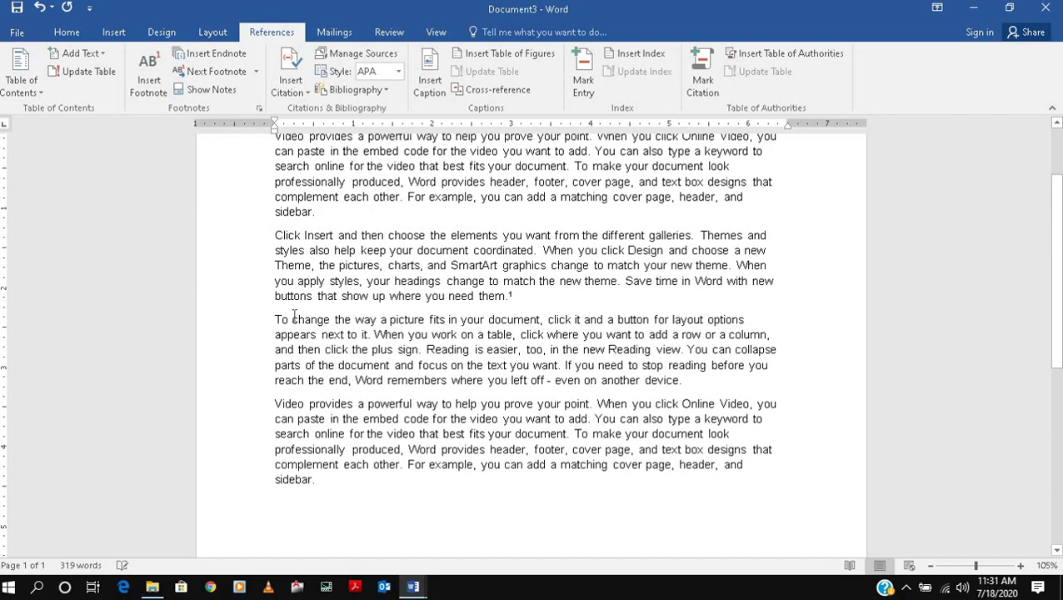
pyautogui.scroll(2, 293, 315)
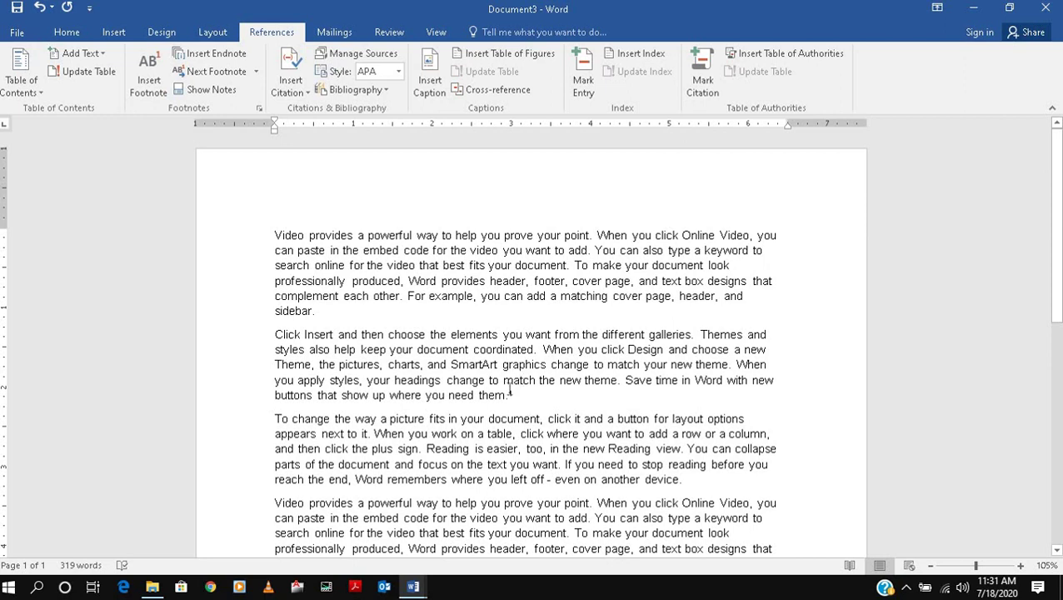
pyautogui.moveTo(509, 391); pyautogui.dragTo(523, 398)
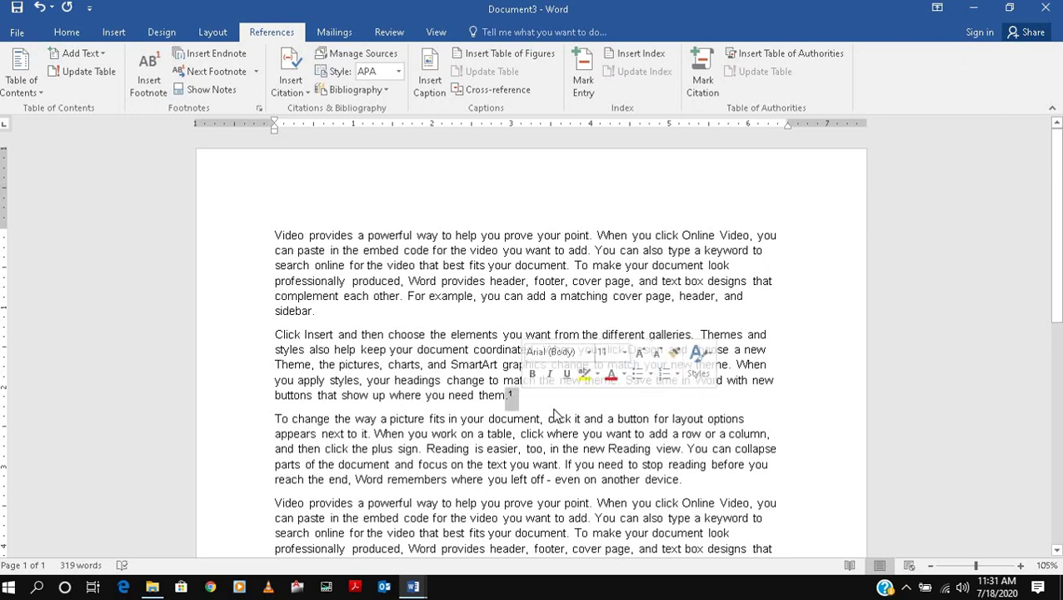
pyautogui.hotkey('ctrl', 'alt', 'f')
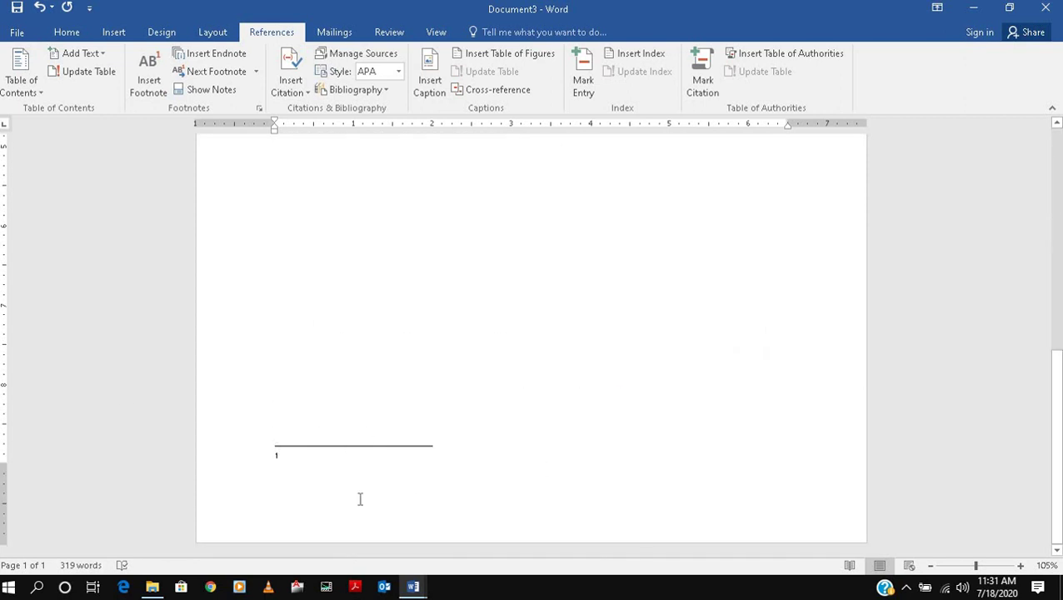
# Step: Insert a second footnote after "focus on the text you want" in the third paragraph and go from the note to its reference mark
pyautogui.scroll(10, 652, 291)
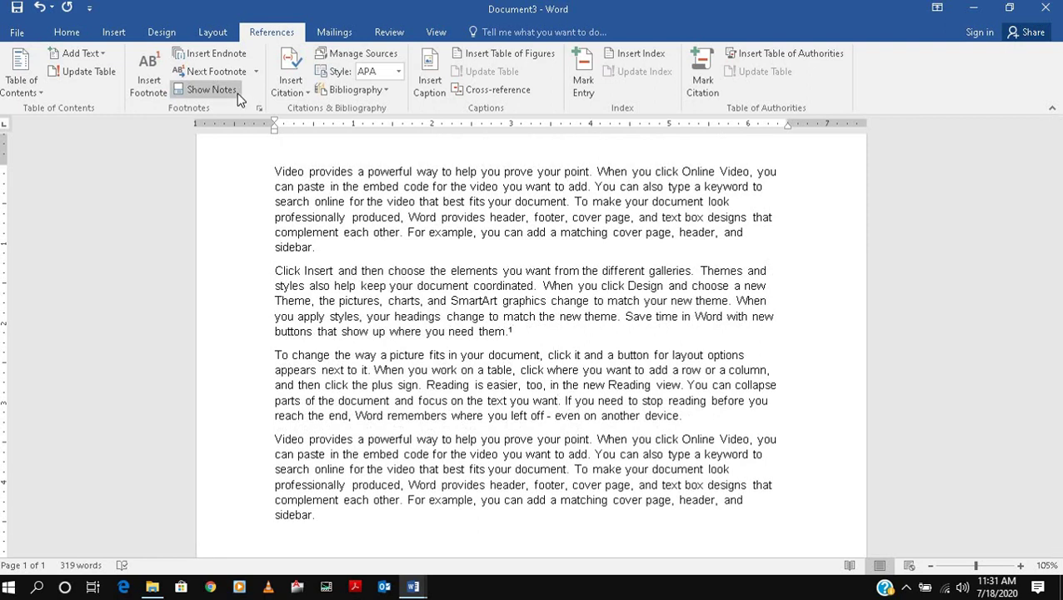
pyautogui.click(145, 98)
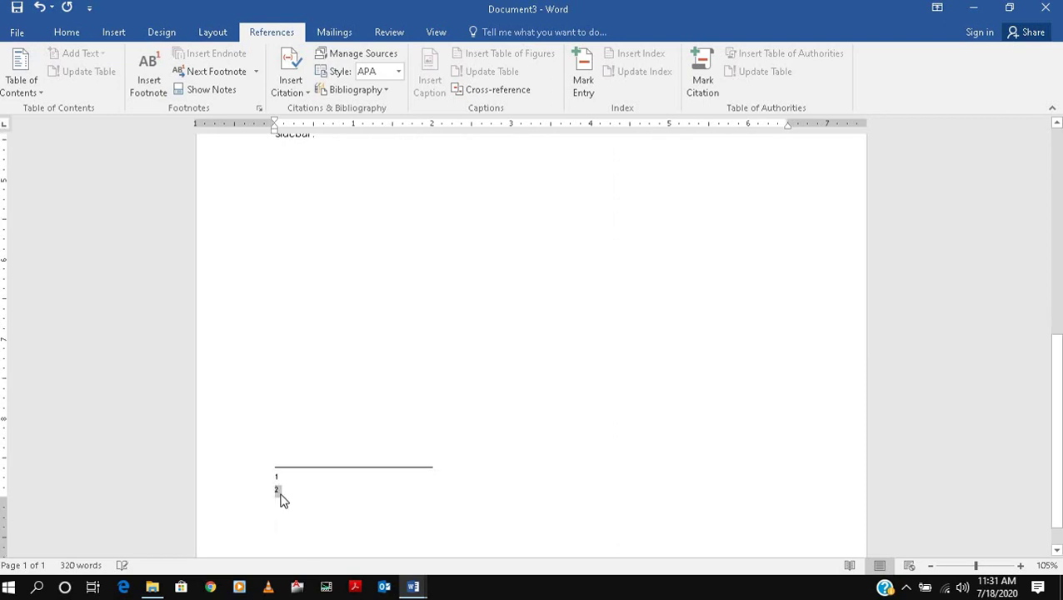
pyautogui.doubleClick(279, 491)
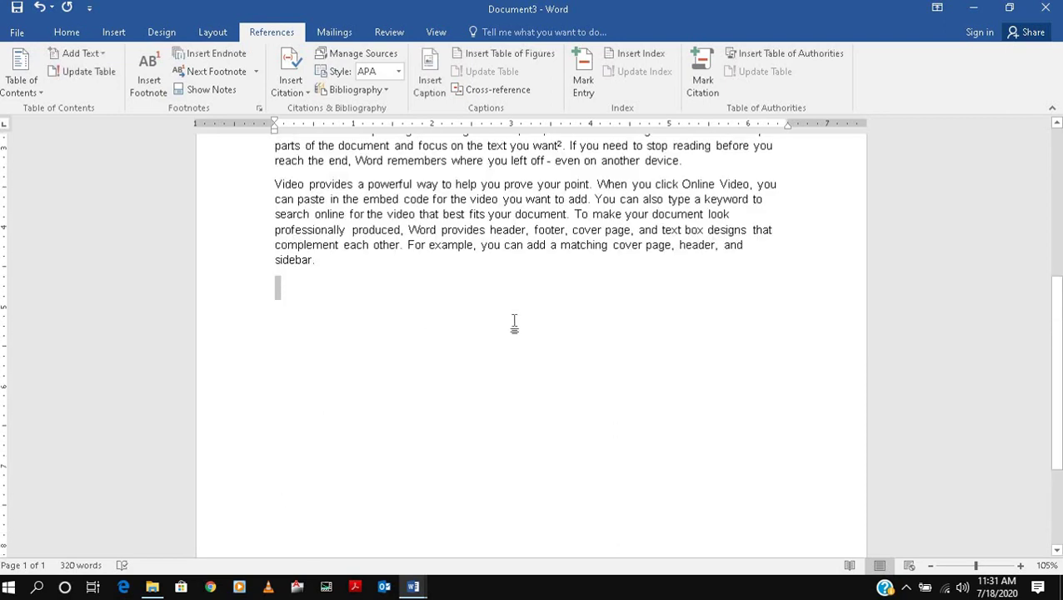
pyautogui.scroll(5, 515, 323)
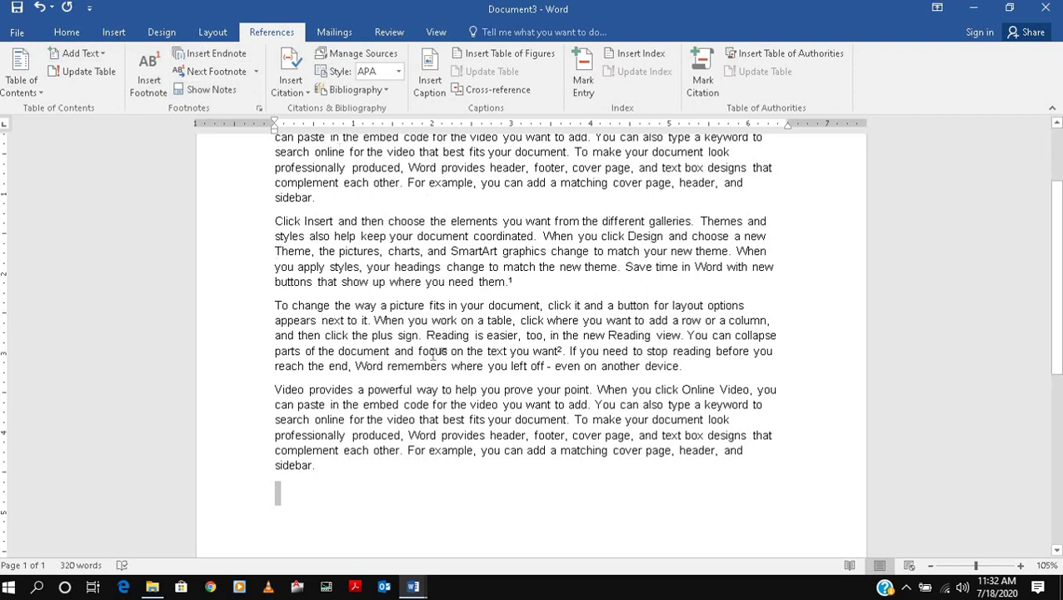
# Step: Start a new Book source for a citation below the last paragraph, with author ABC and title AAAAAA
pyautogui.scroll(-4, 427, 340)
pyautogui.scroll(2, 312, 178)
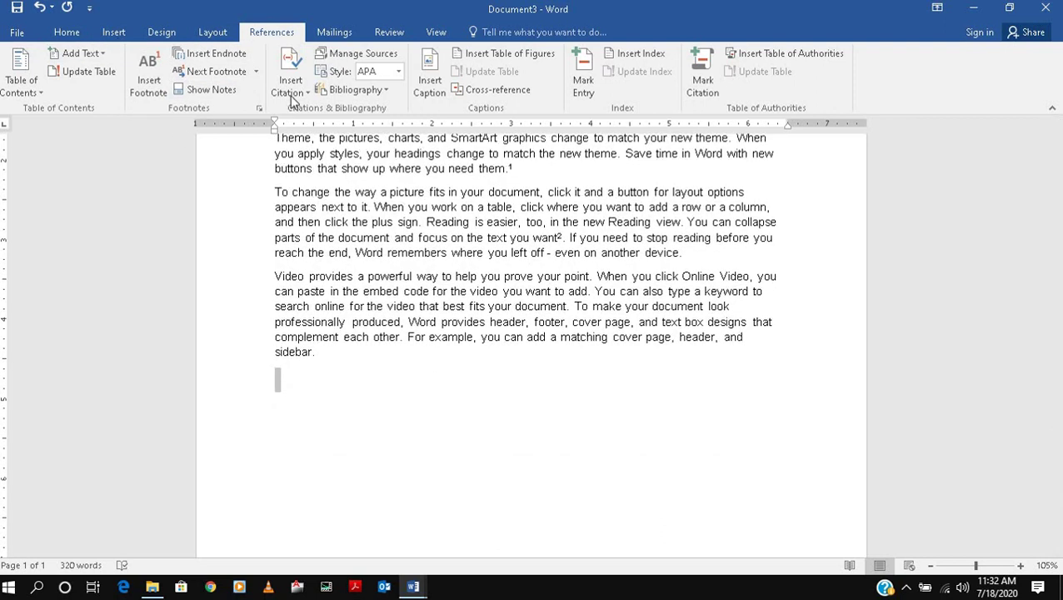
pyautogui.click(294, 93)
pyautogui.click(334, 109)
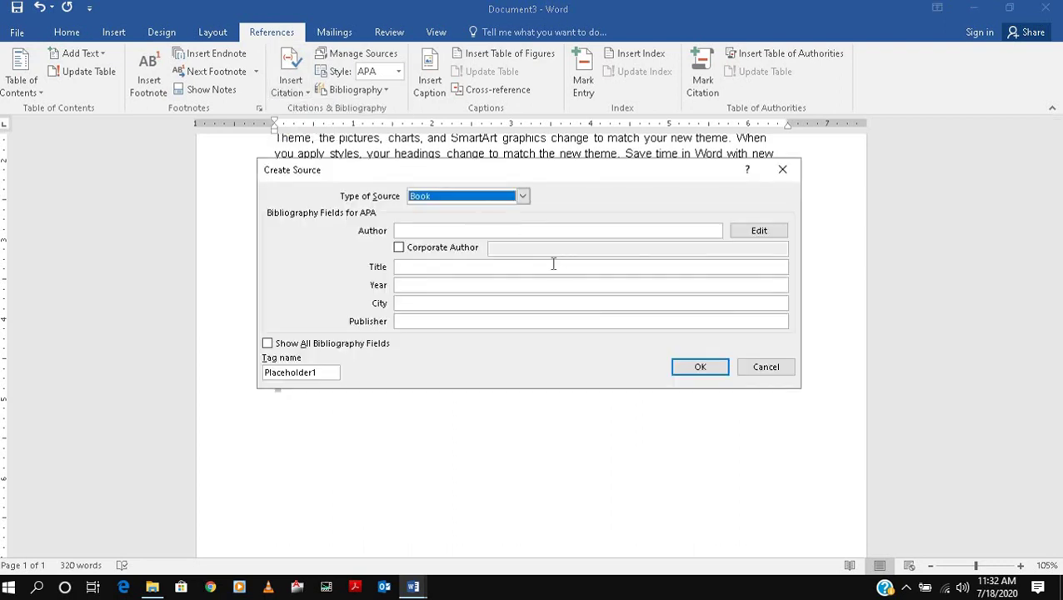
pyautogui.click(412, 230)
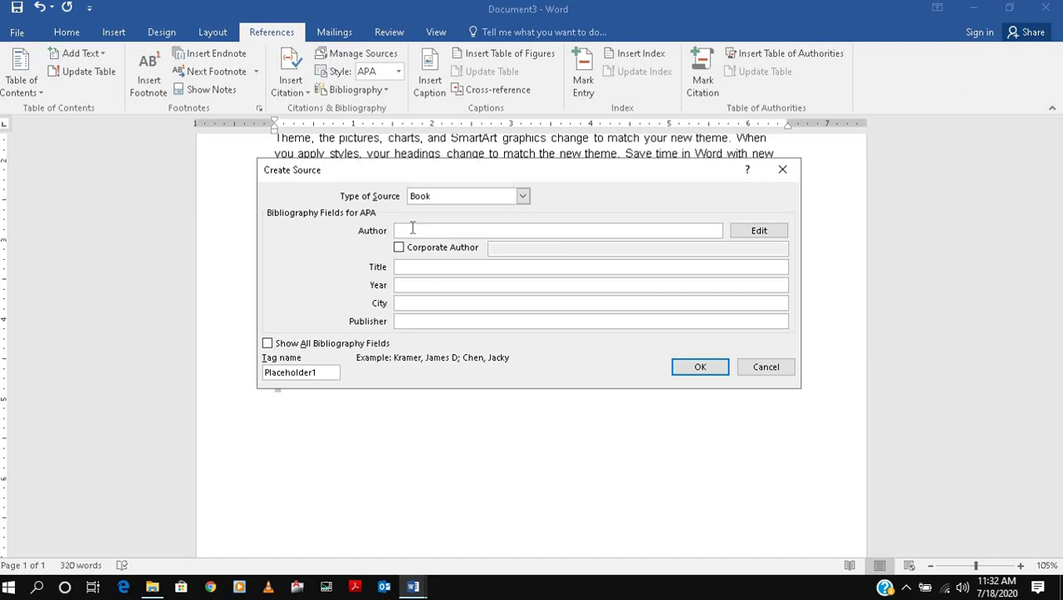
pyautogui.write('ABC')
pyautogui.click(423, 267)
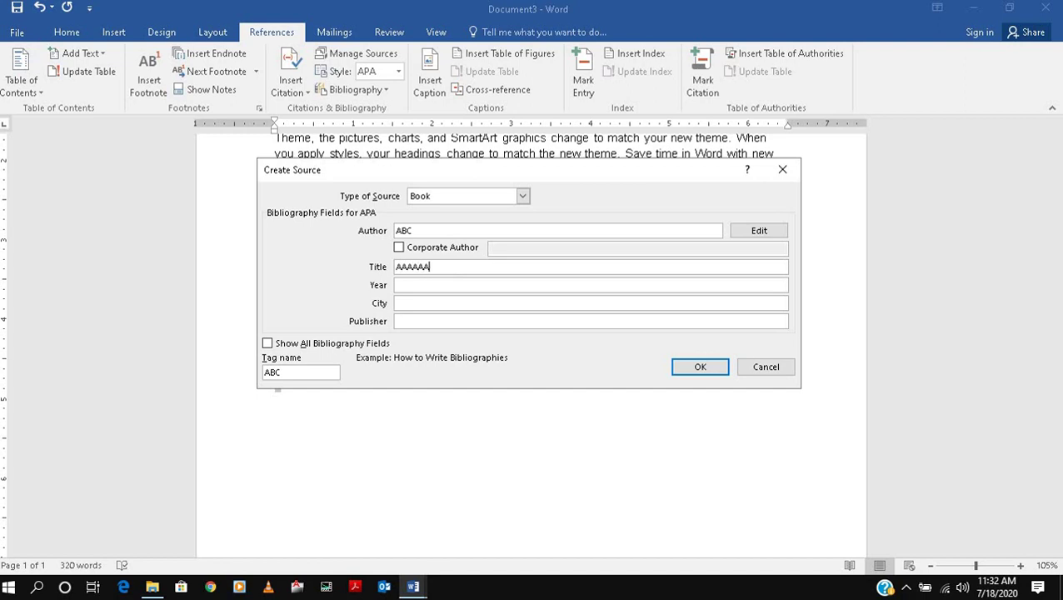
# Step: Complete the book source with year 2020, city ABC and publisher xyz, and insert its citation
pyautogui.click(454, 285)
pyautogui.write('20')
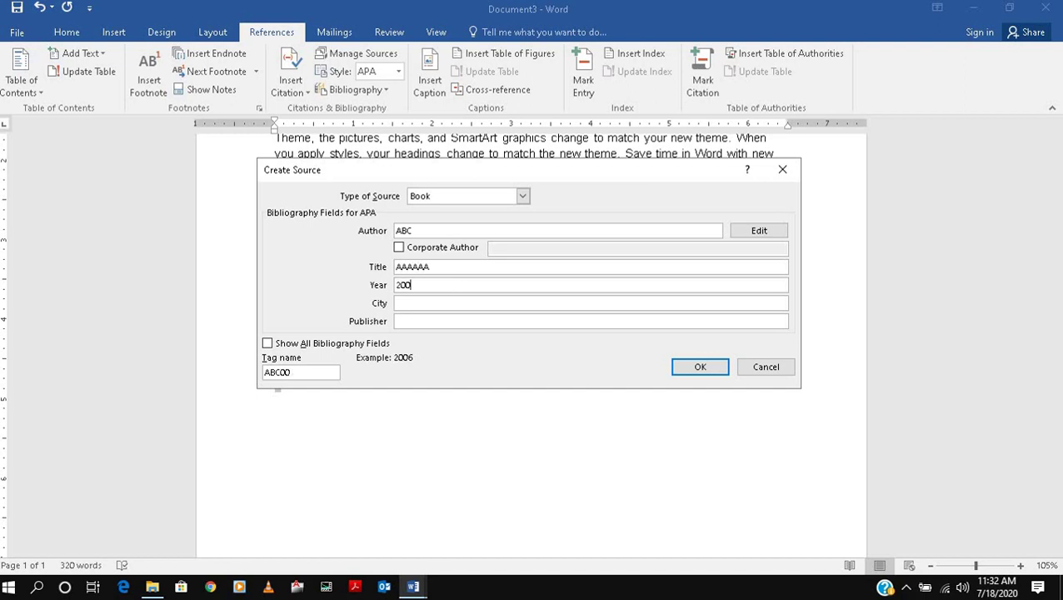
pyautogui.write('20')
pyautogui.click(440, 307)
pyautogui.click(433, 321)
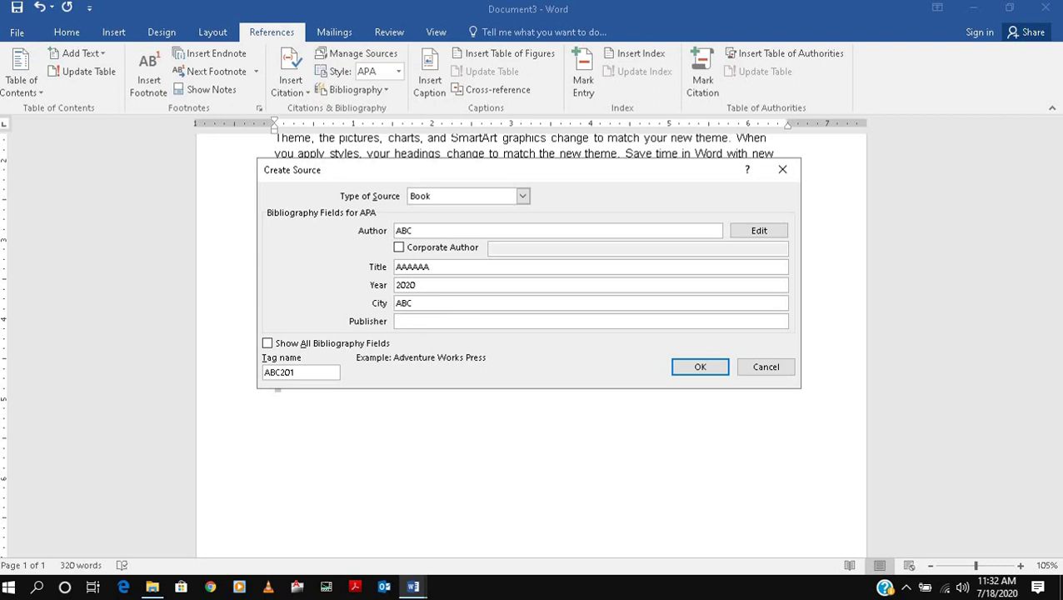
pyautogui.click(700, 366)
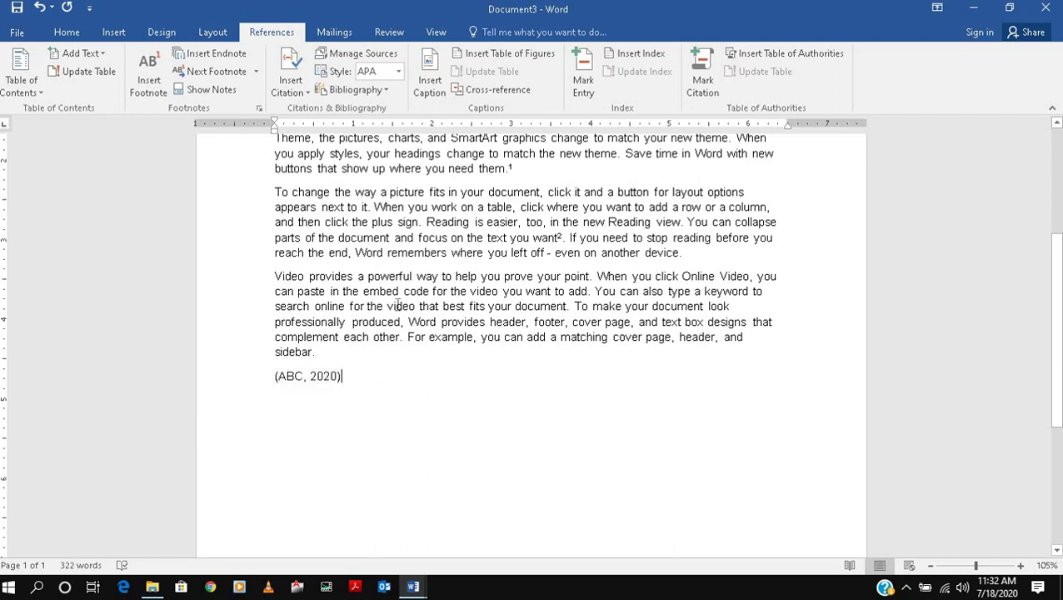
# Step: Insert the built-in Bibliography below the citation at the end of the document
pyautogui.click(385, 87)
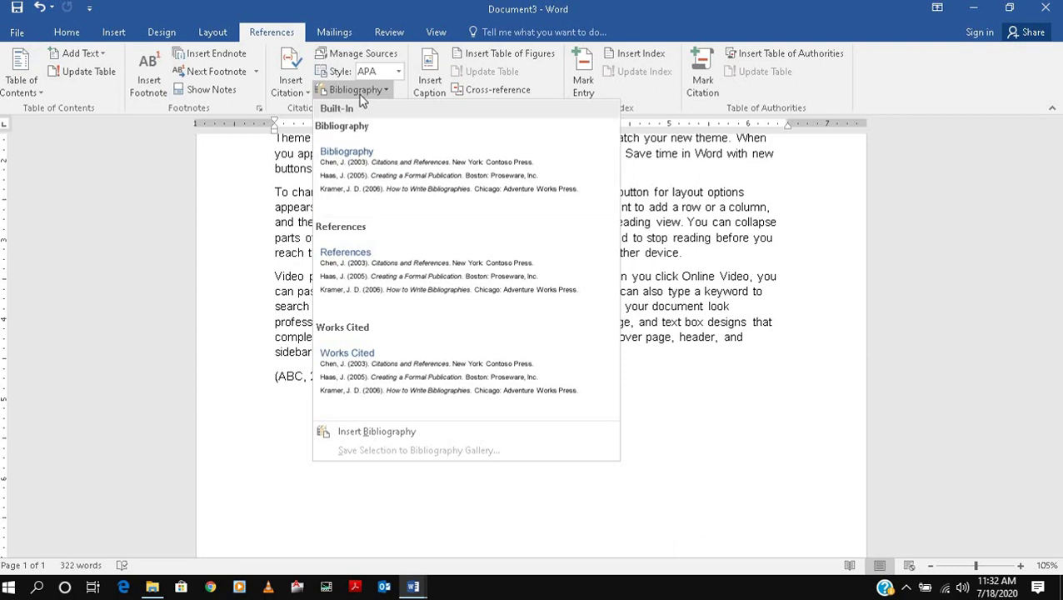
pyautogui.click(361, 89)
pyautogui.click(360, 90)
pyautogui.click(384, 171)
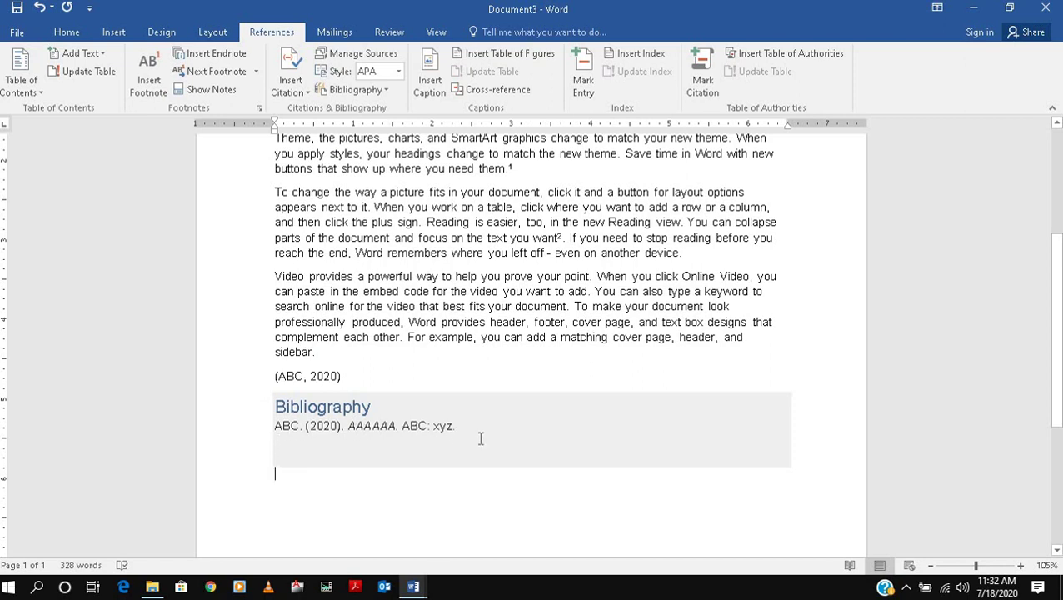
# Step: Add a run of blank lines after the second footnote at the page end and remove a few of them
pyautogui.scroll(-5, 537, 359)
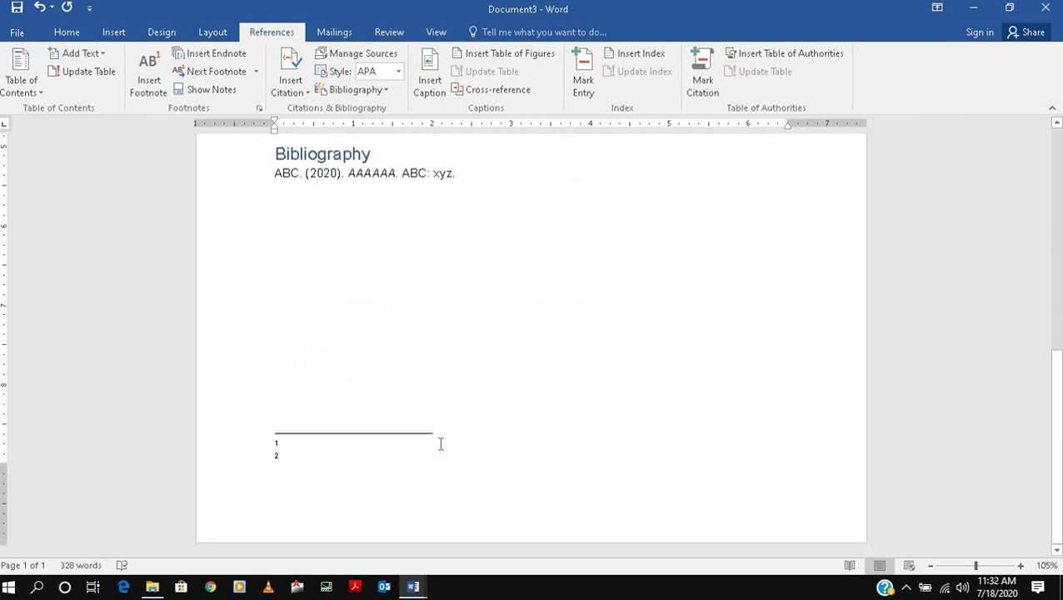
pyautogui.click(434, 472)
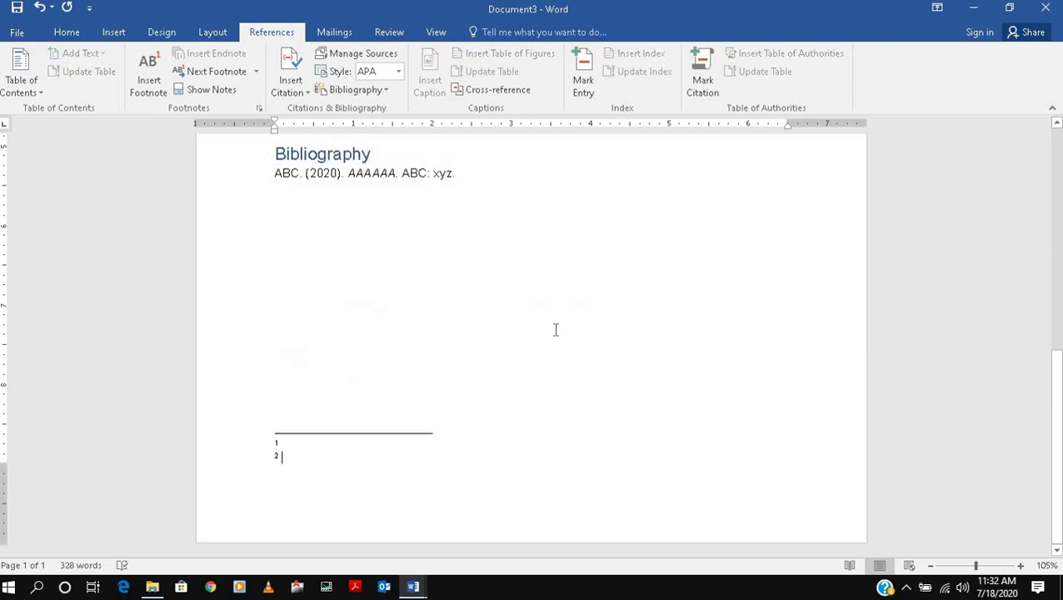
pyautogui.press('Return')
pyautogui.press('Return')
pyautogui.press('Return')
pyautogui.press('Return')
pyautogui.press('Return')
pyautogui.press('Return')
pyautogui.press('Return')
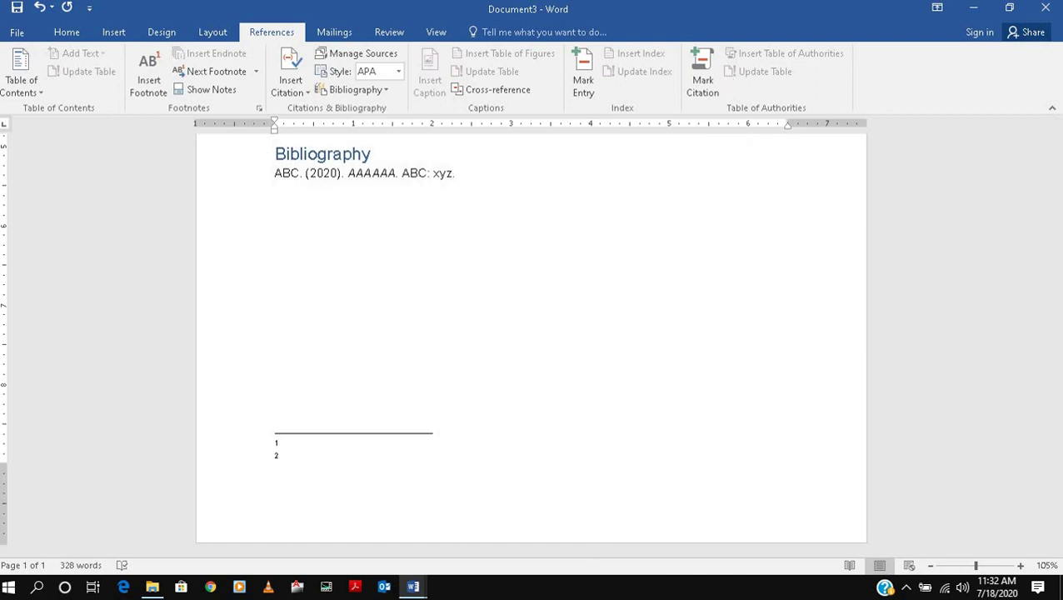
pyautogui.press('Return')
pyautogui.press('Return')
pyautogui.press('Return')
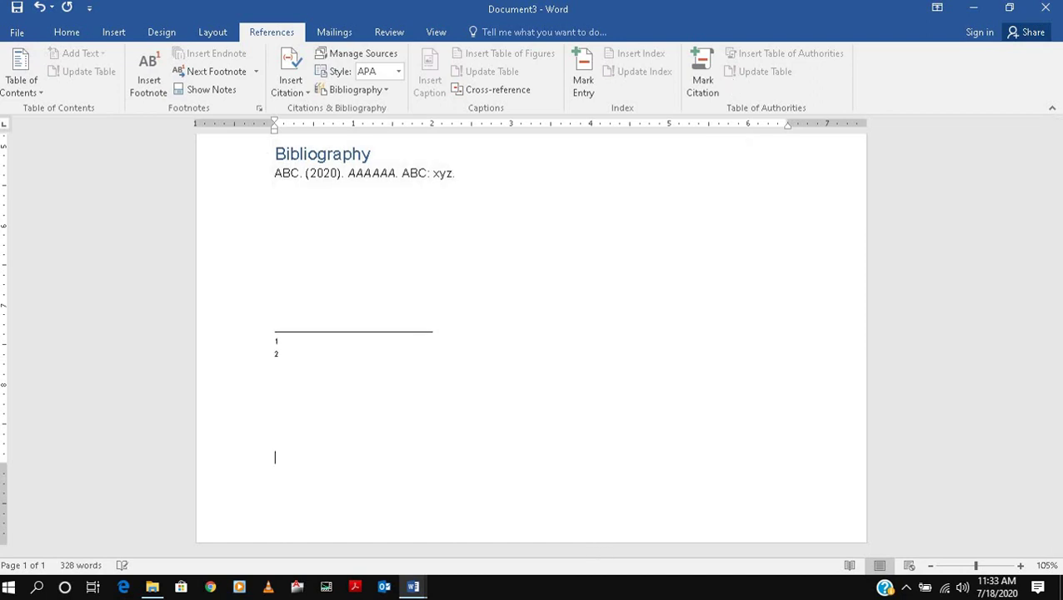
pyautogui.press('BackSpace')
pyautogui.press('BackSpace')
pyautogui.press('BackSpace')
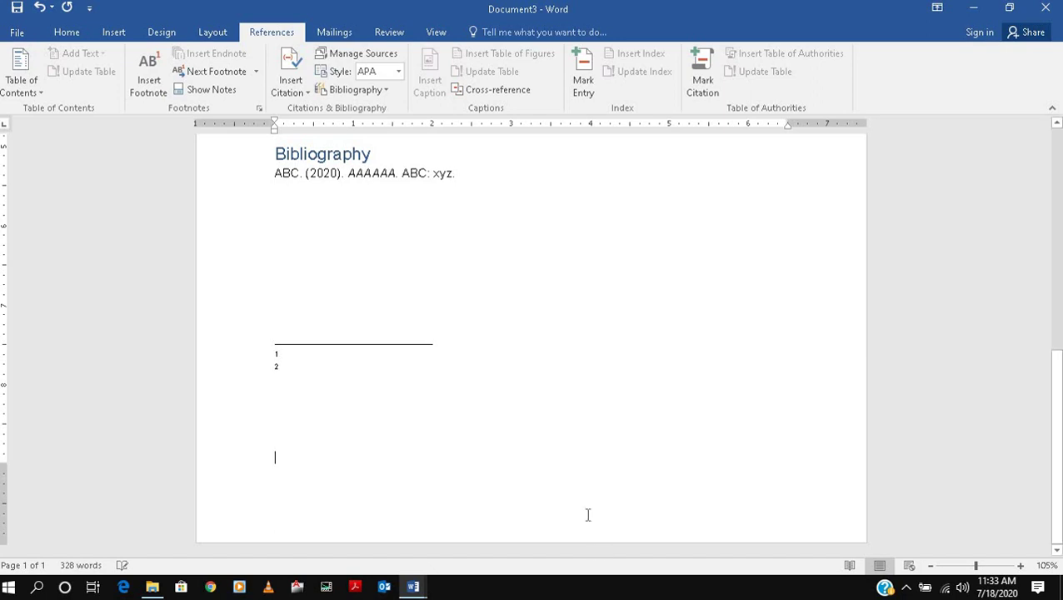
# Step: Try to delete the entire contents of the footnote area, including both notes
pyautogui.hotkey('ctrl', 'a')
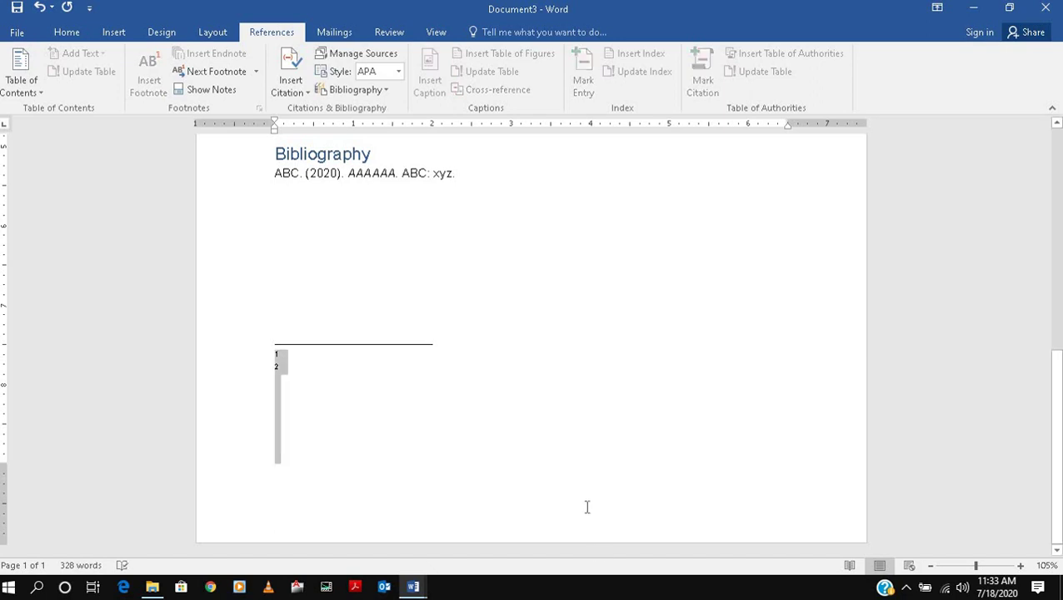
pyautogui.press('Delete')
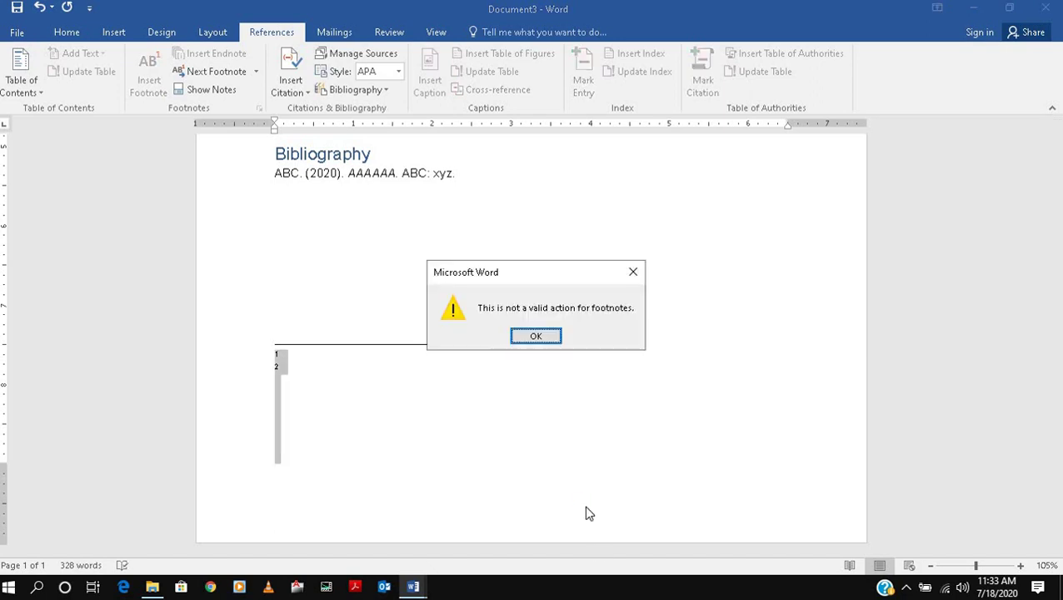
pyautogui.click(548, 336)
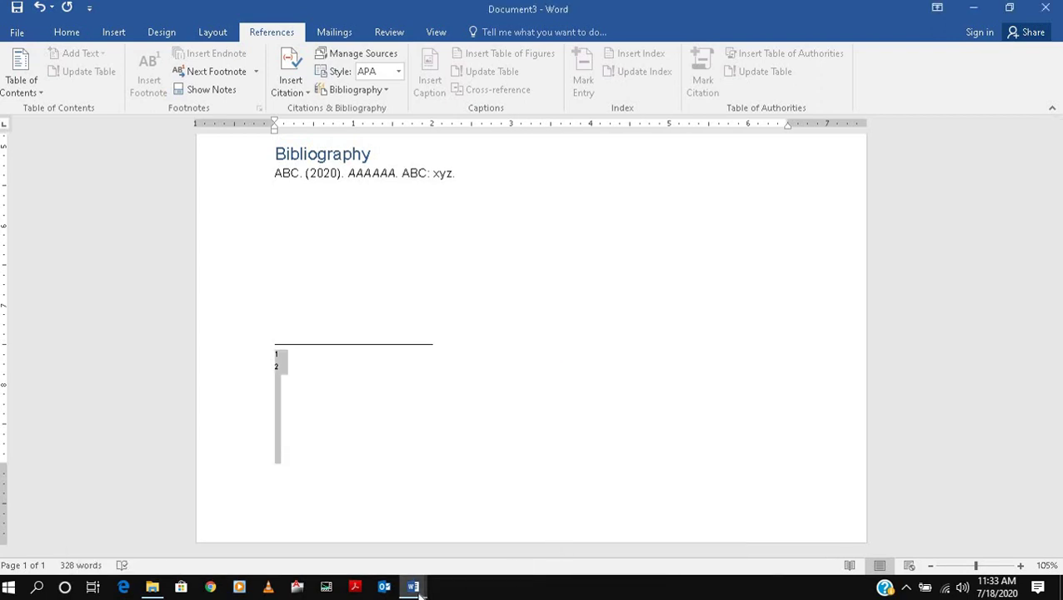
# Step: Switch to Document4 and delete all of its content
pyautogui.moveTo(412, 587)
pyautogui.click(636, 564)
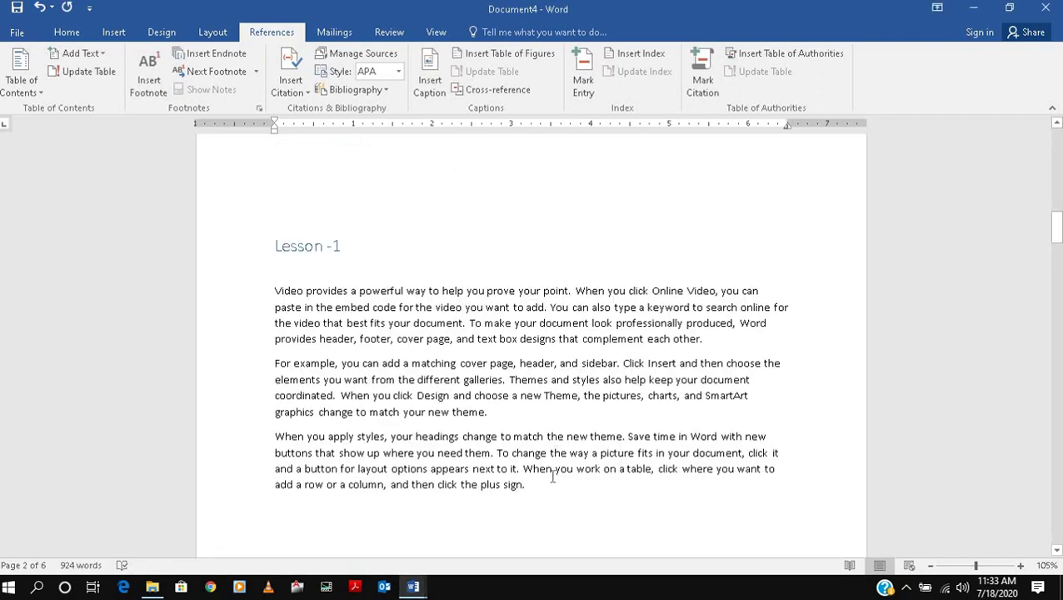
pyautogui.hotkey('ctrl', 'a')
pyautogui.press('Delete')
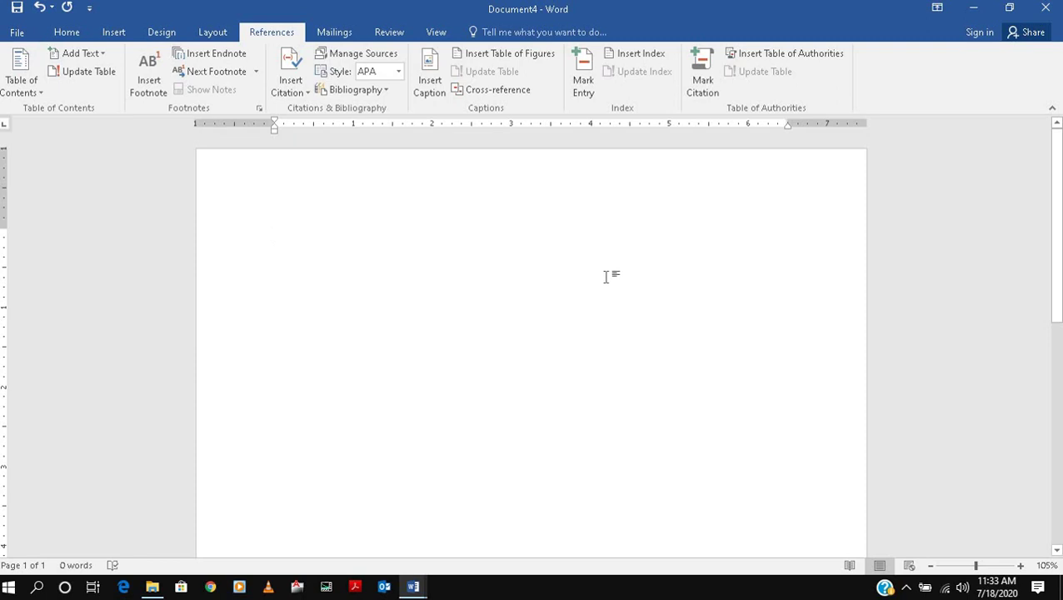
# Step: Enter the words ABC, CDE, FEG, AAA, BBB, CCC, FFF and XYZ, each on its own line
pyautogui.write('ABC ')
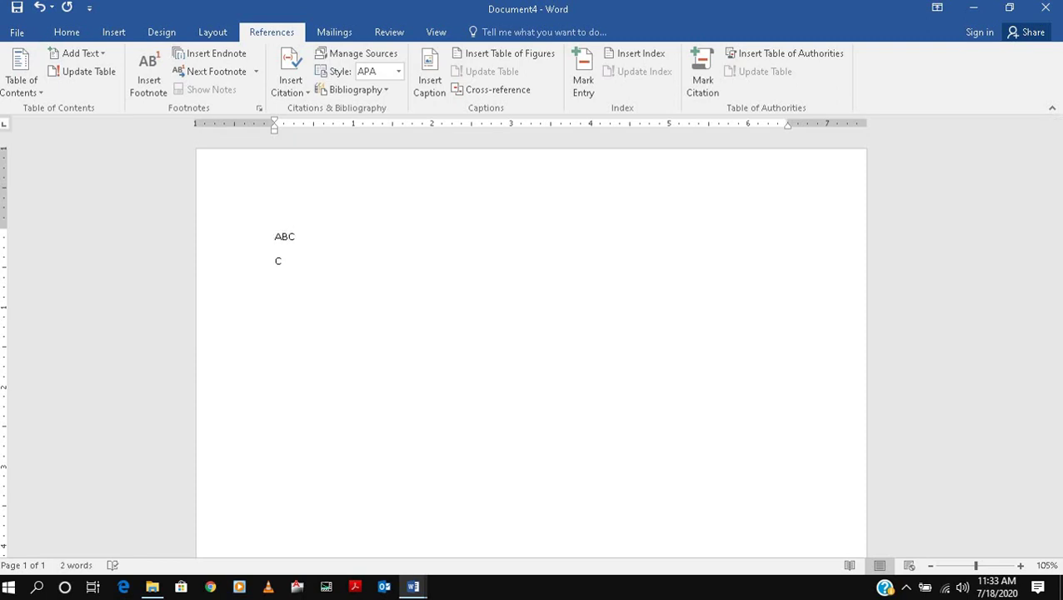
pyautogui.write('CDE')
pyautogui.press('Return')
pyautogui.write('FEG ')
pyautogui.write('AAA')
pyautogui.press('Return')
pyautogui.write('BBB')
pyautogui.press('Return')
pyautogui.write('CCC ')
pyautogui.write('FFF ')
pyautogui.write('XYZ')
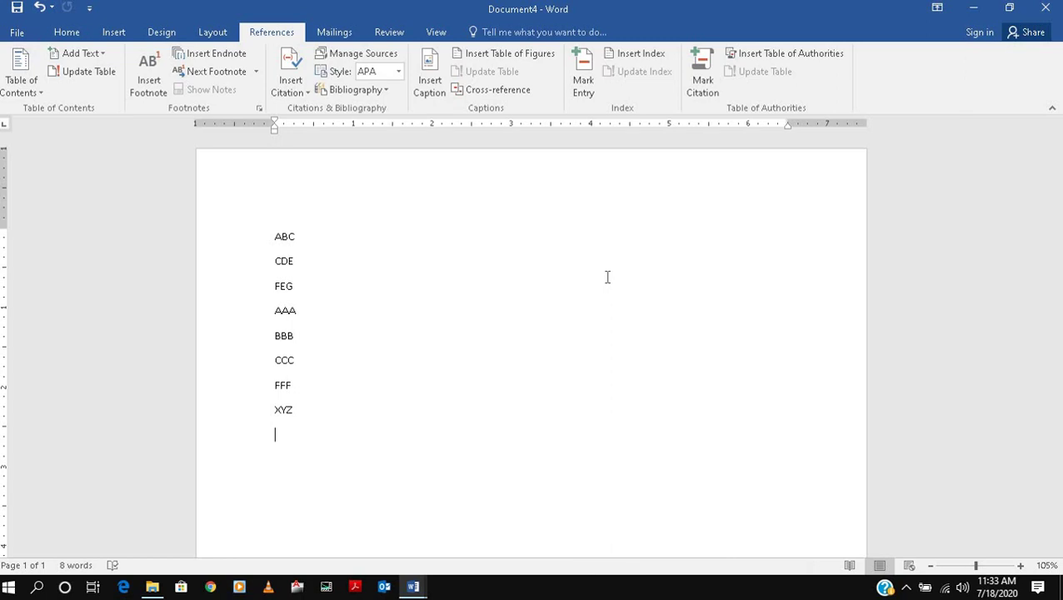
# Step: Select the whole word list and mark all occurrences of ABC as an index entry for the current page
pyautogui.moveTo(274, 237); pyautogui.dragTo(351, 437)
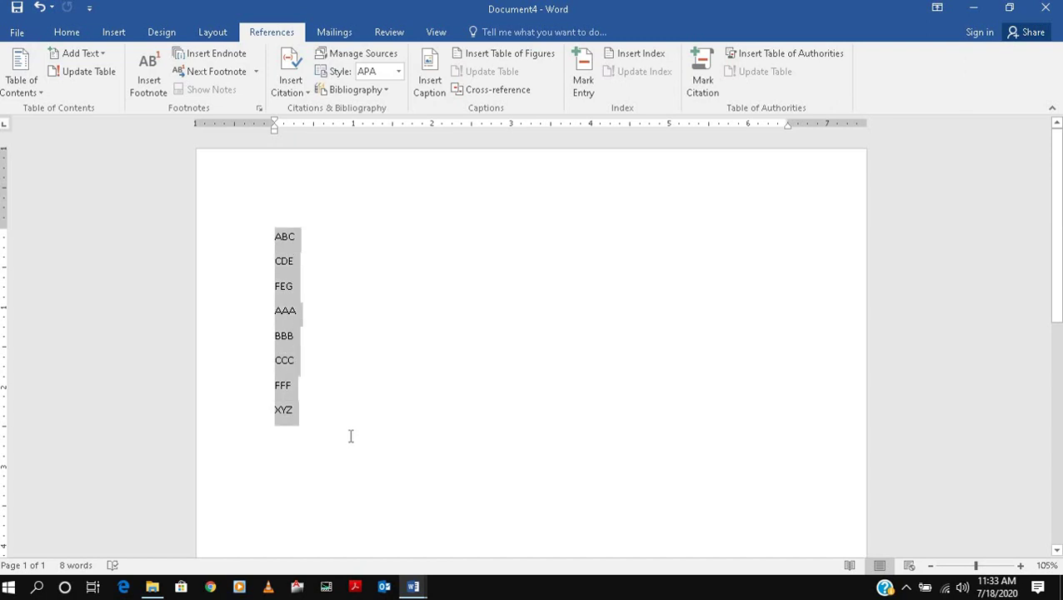
pyautogui.click(583, 82)
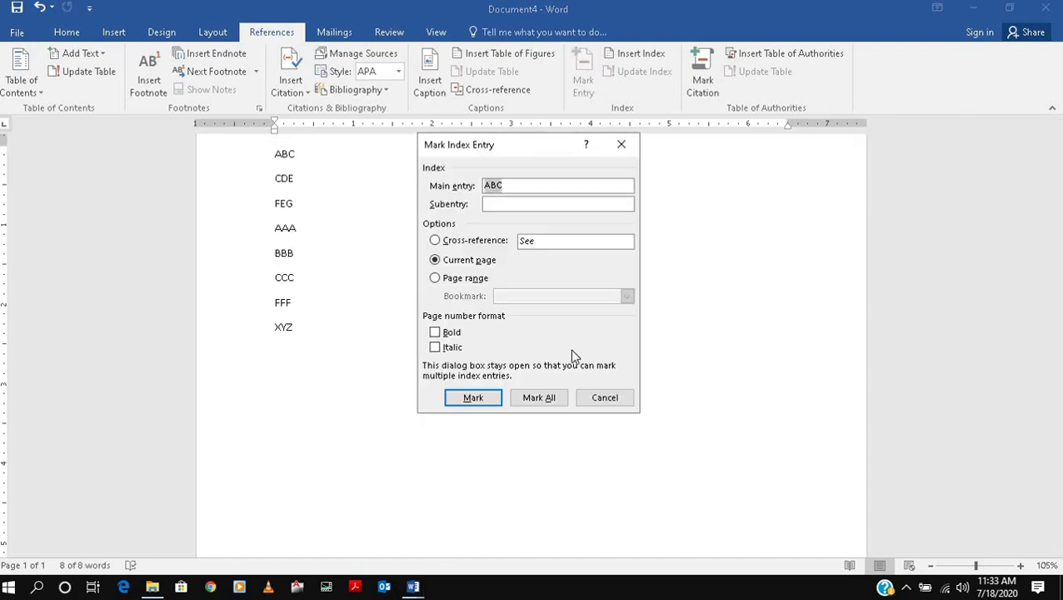
pyautogui.click(538, 398)
pyautogui.click(607, 400)
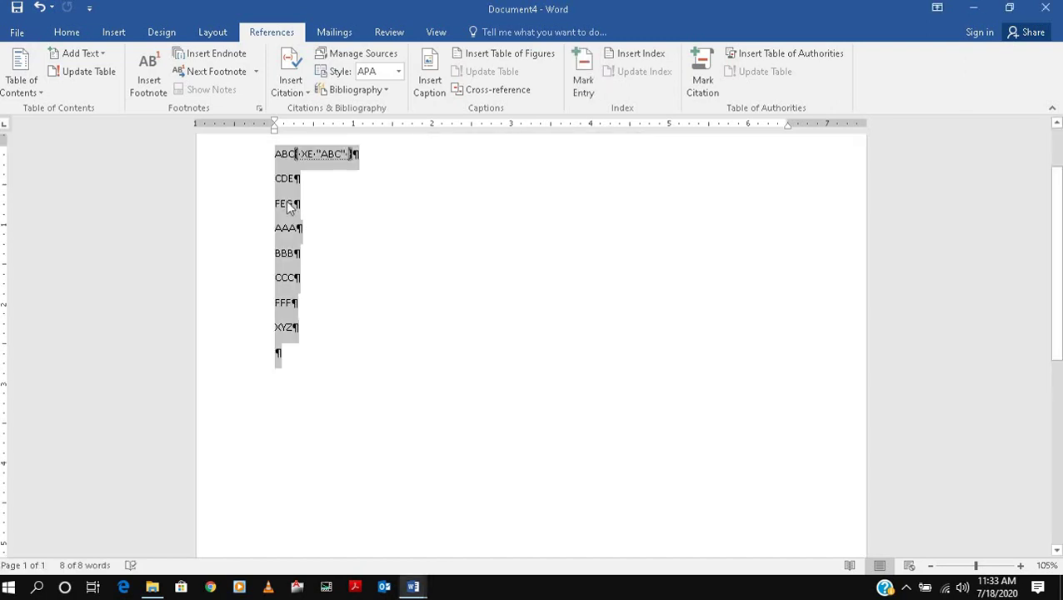
# Step: Mark all occurrences of CDE as an index entry for the current page
pyautogui.click(283, 180)
pyautogui.tripleClick(319, 180)
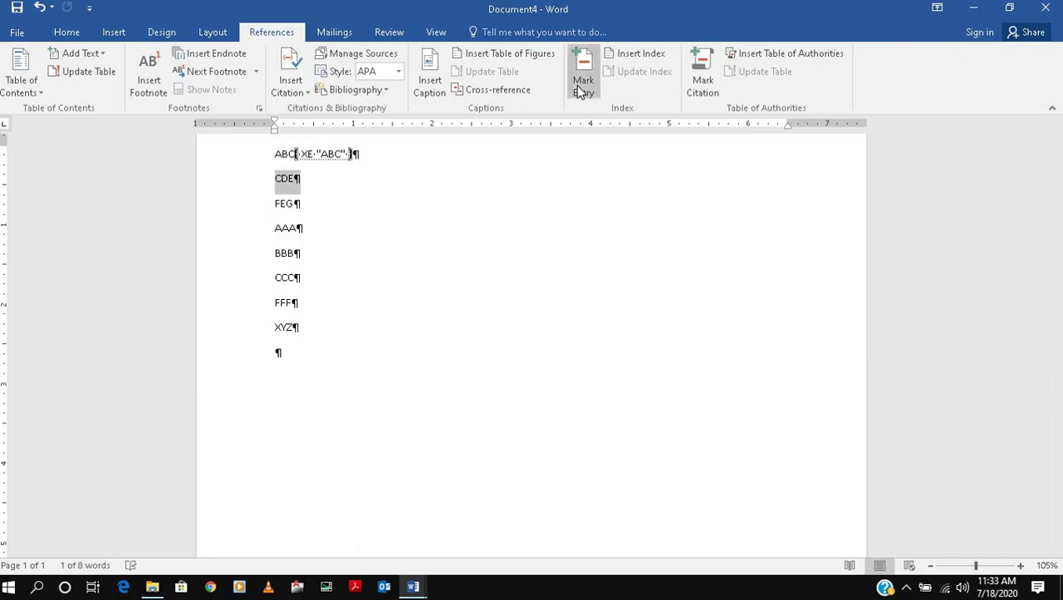
pyautogui.click(582, 83)
pyautogui.click(539, 398)
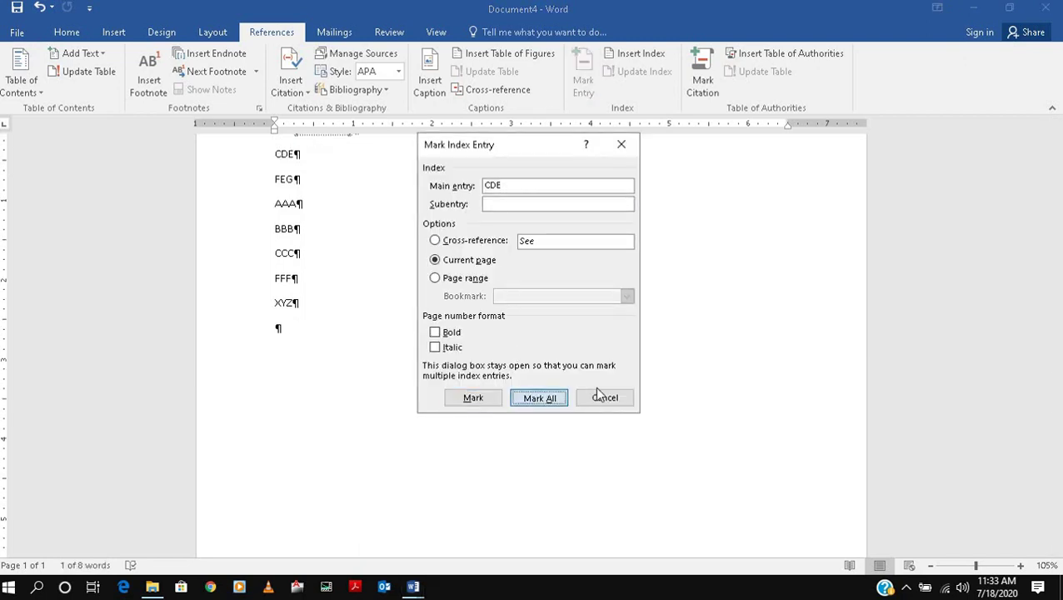
pyautogui.click(601, 398)
# Step: Mark all occurrences of FEG as an index entry for the current page
pyautogui.tripleClick(310, 182)
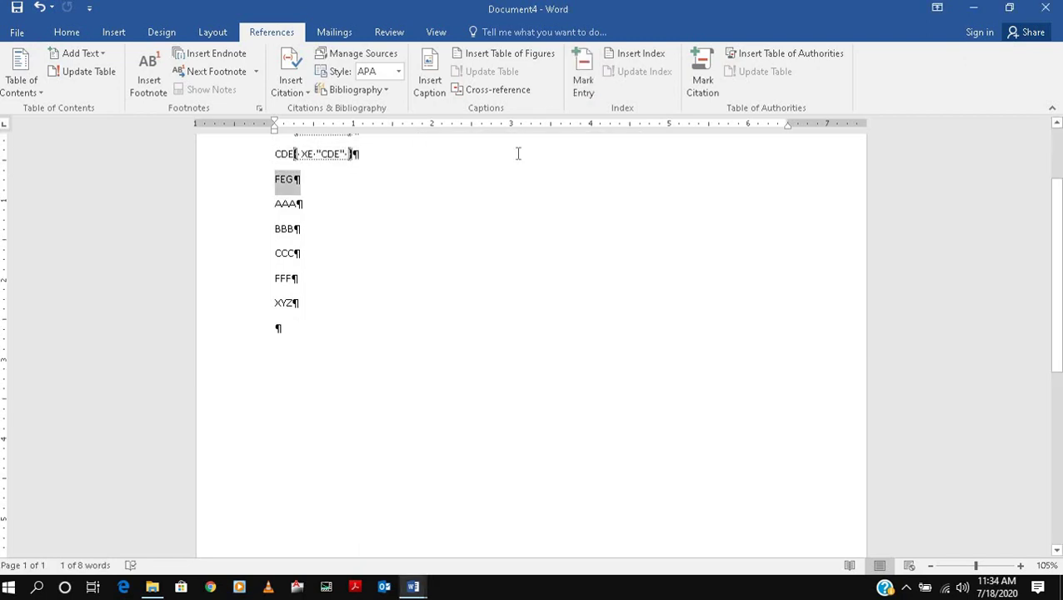
pyautogui.click(588, 87)
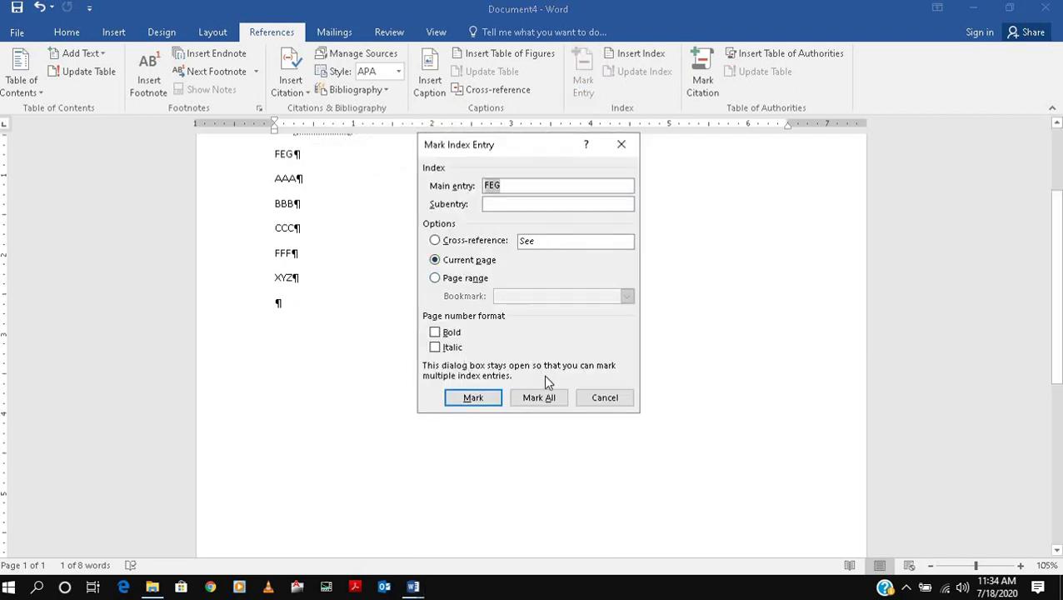
pyautogui.click(553, 403)
pyautogui.click(602, 399)
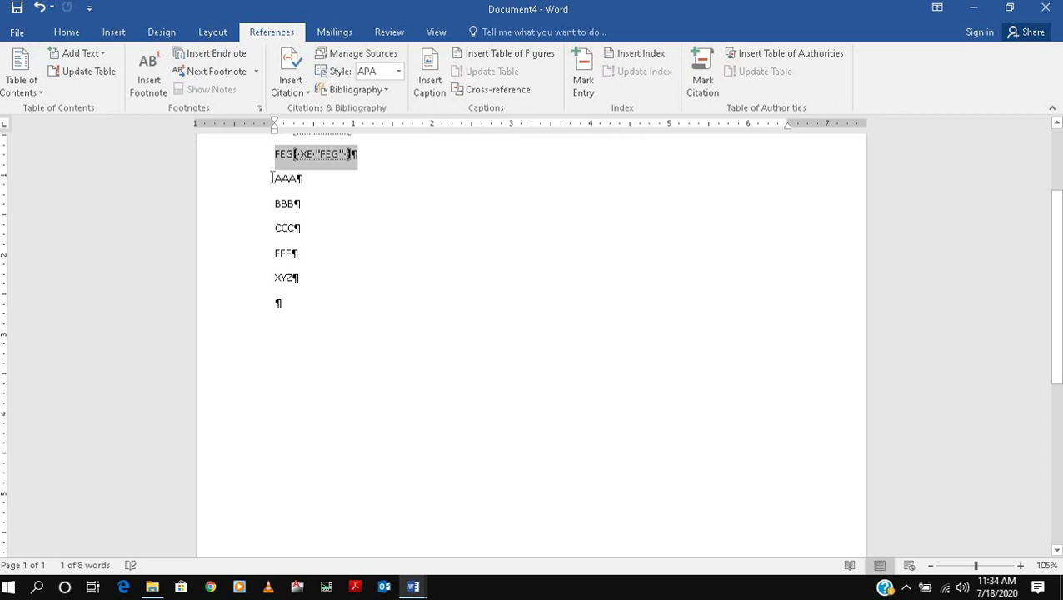
# Step: Mark all occurrences of AAA as an index entry for the current page
pyautogui.tripleClick(340, 185)
pyautogui.click(583, 87)
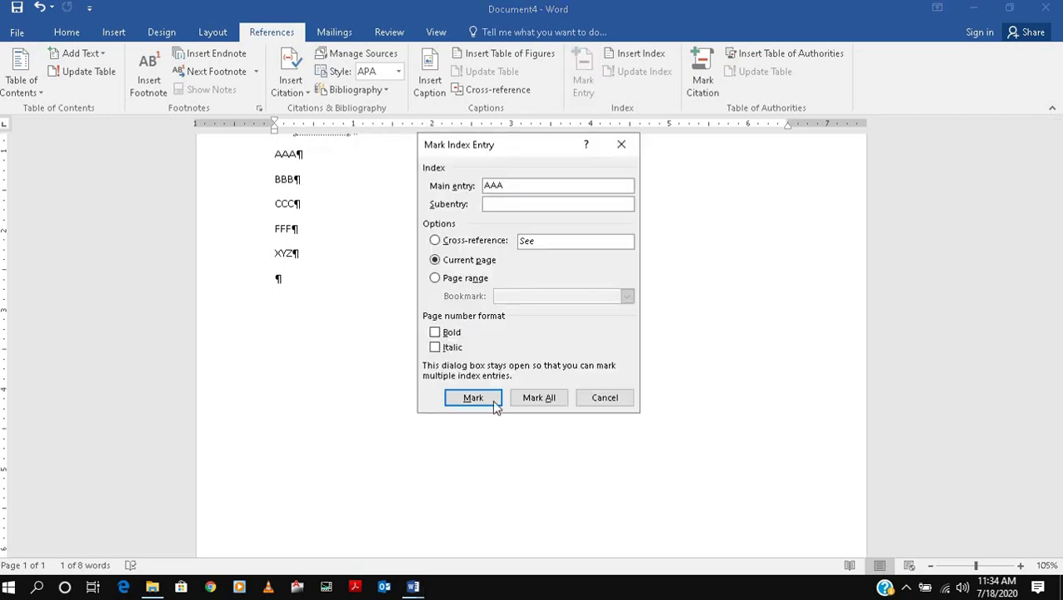
pyautogui.click(541, 400)
pyautogui.click(601, 397)
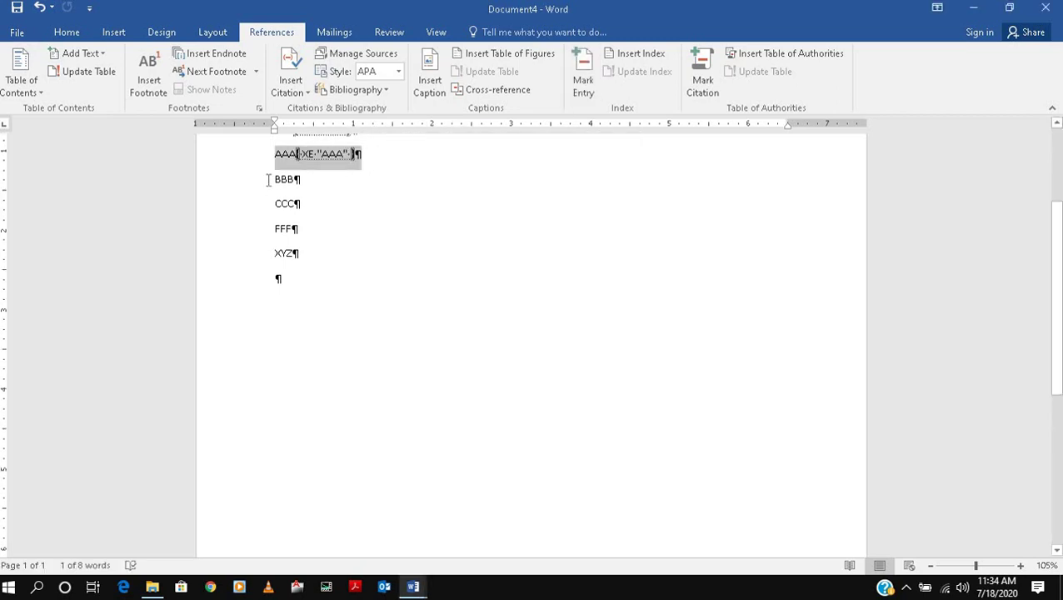
# Step: Mark all occurrences of BBB as an index entry for the current page
pyautogui.doubleClick(284, 180)
pyautogui.click(584, 83)
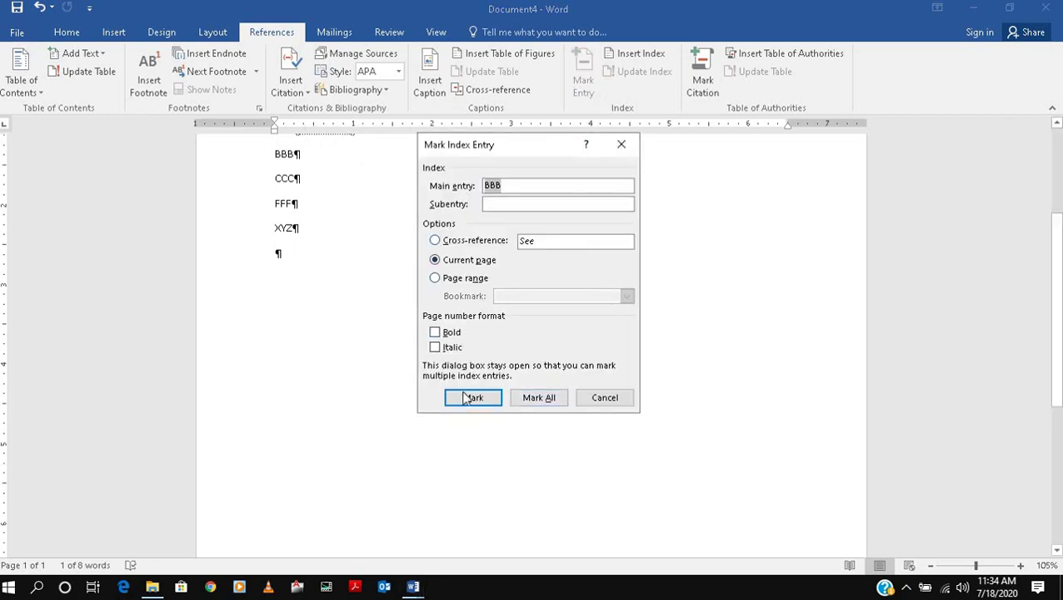
pyautogui.click(533, 398)
pyautogui.click(609, 401)
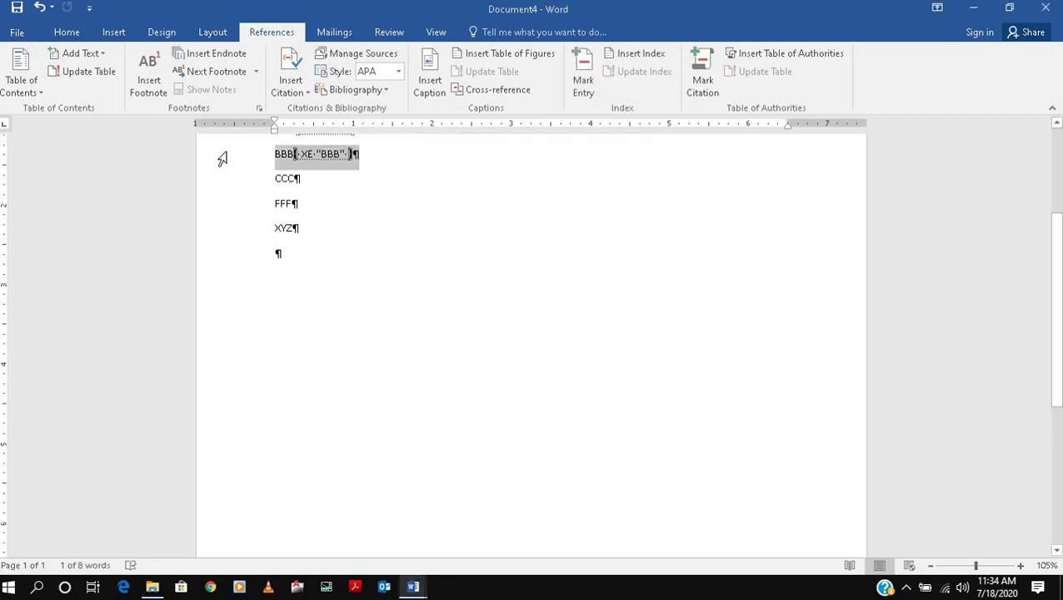
# Step: Mark all occurrences of CCC as an index entry for the current page
pyautogui.doubleClick(293, 179)
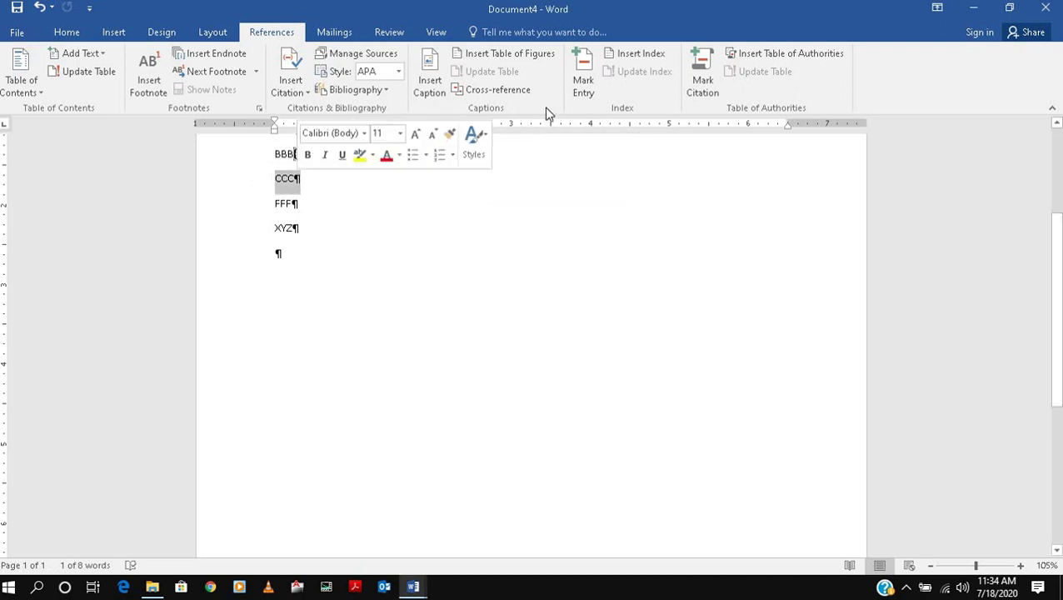
pyautogui.click(584, 84)
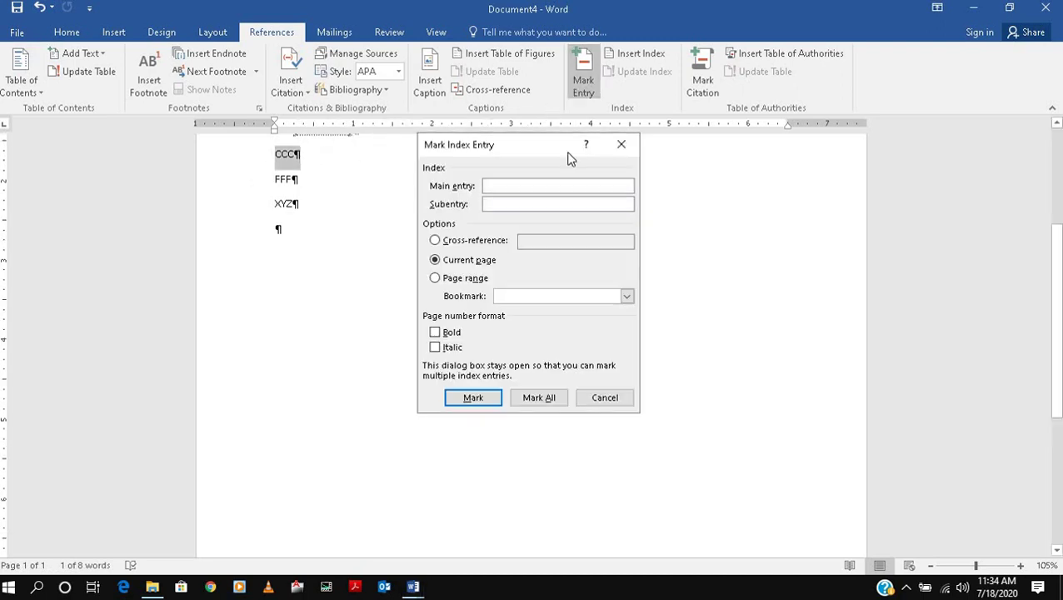
pyautogui.click(540, 399)
pyautogui.click(605, 397)
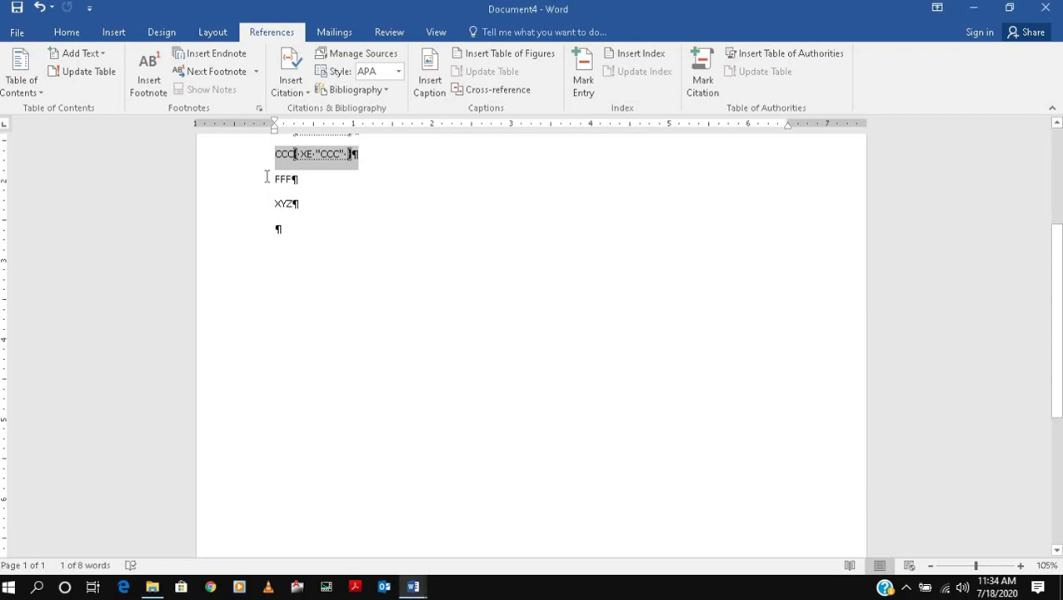
# Step: Mark all occurrences of FFF as an index entry for the current page
pyautogui.moveTo(270, 178); pyautogui.dragTo(308, 177)
pyautogui.click(582, 83)
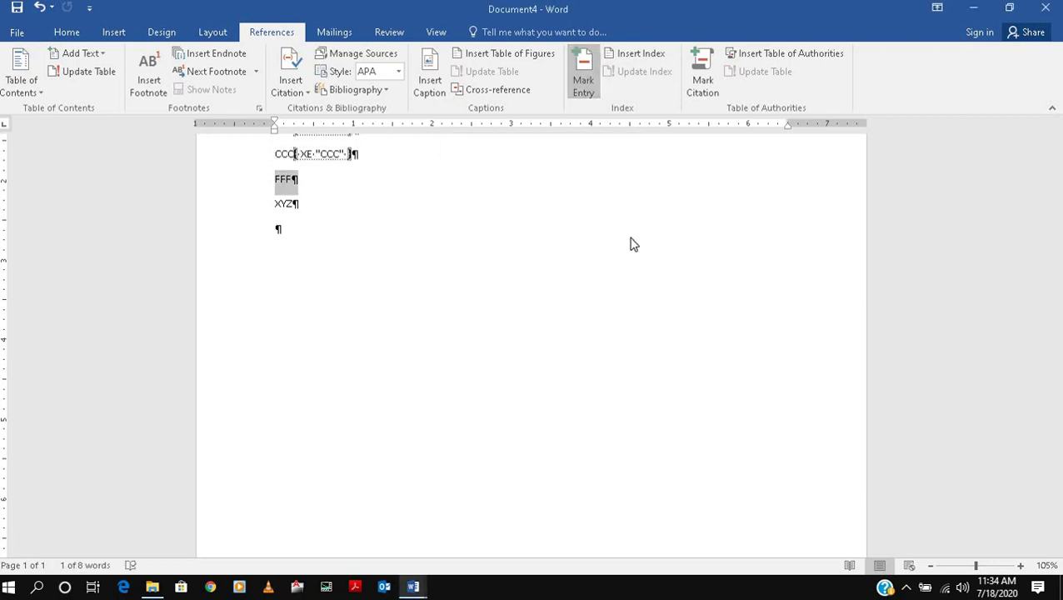
pyautogui.click(540, 398)
pyautogui.click(605, 397)
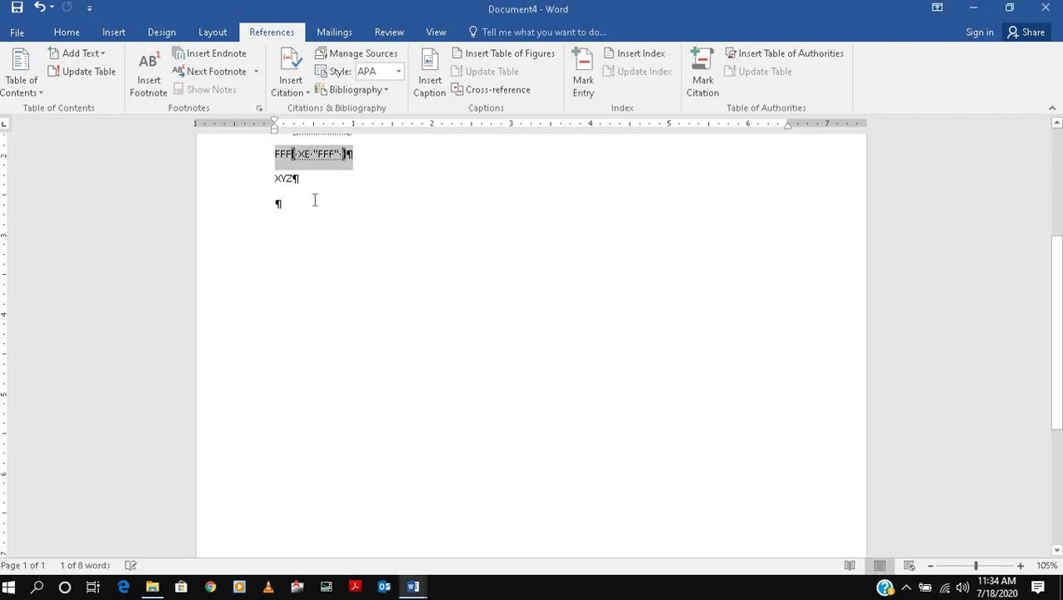
# Step: Mark all occurrences of XYZ as an index entry for the current page
pyautogui.tripleClick(310, 181)
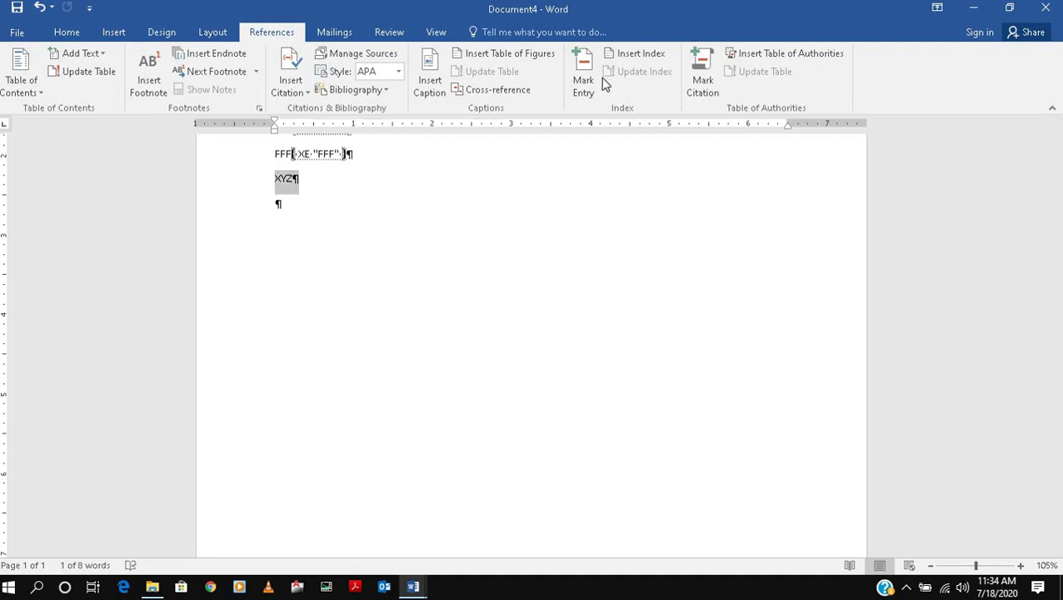
pyautogui.click(597, 77)
pyautogui.click(542, 398)
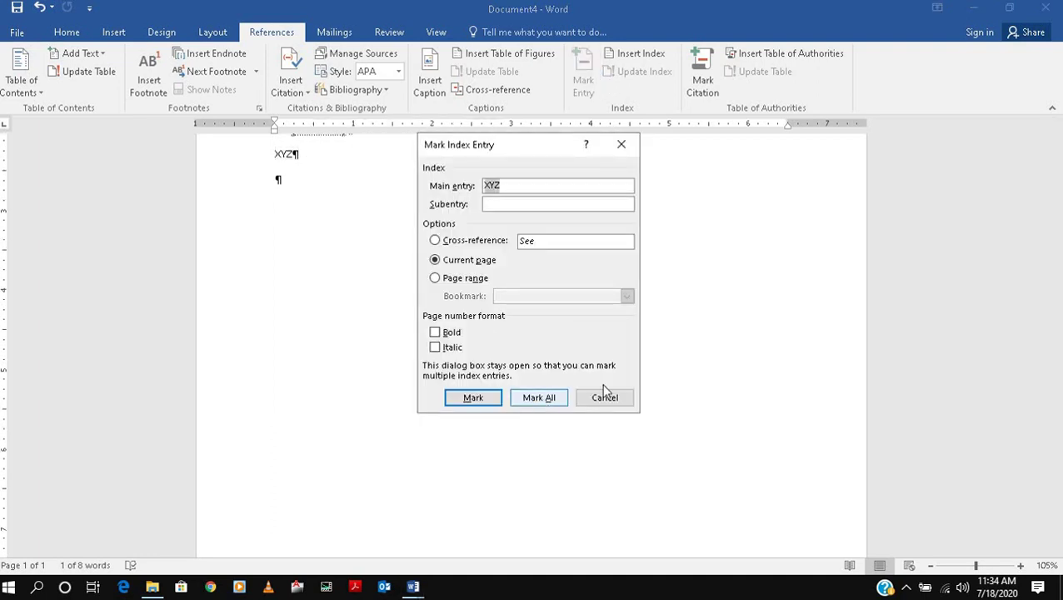
pyautogui.click(606, 398)
pyautogui.scroll(5, 487, 294)
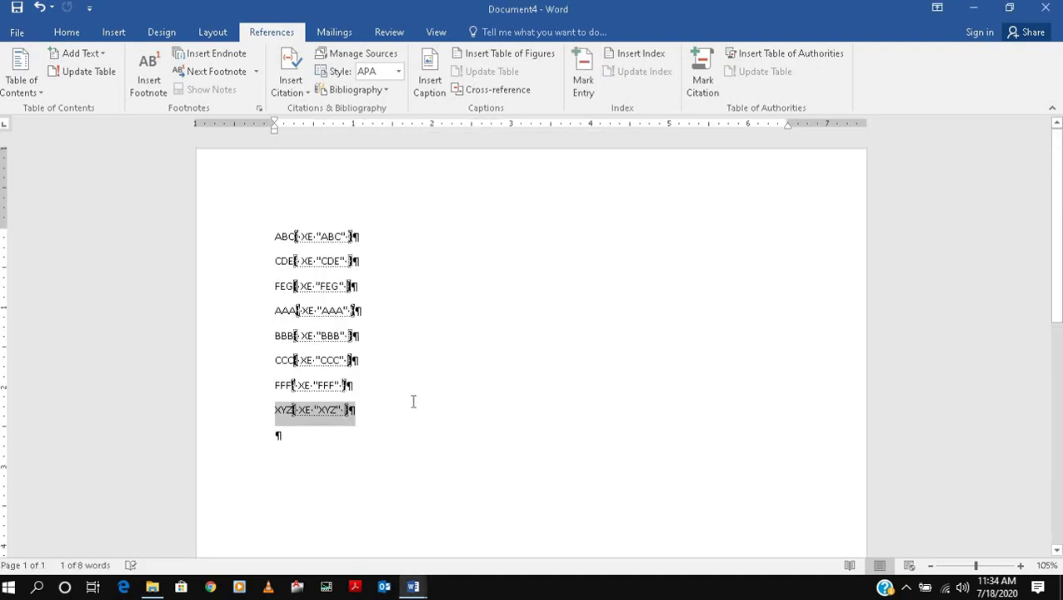
# Step: Insert an indented two-column index in the Fancy format in place of the selected XYZ line
pyautogui.click(643, 53)
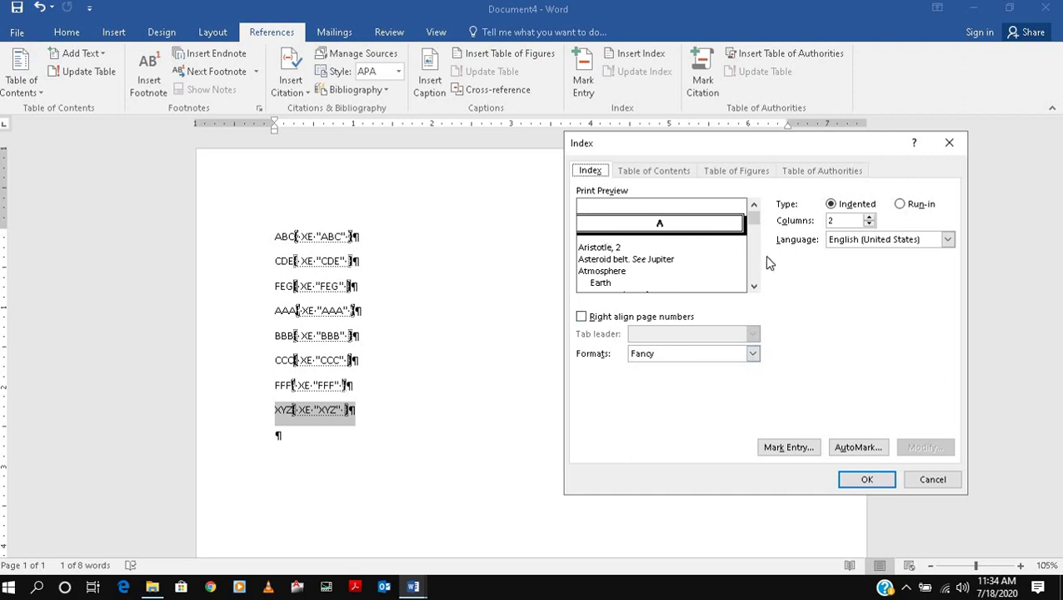
pyautogui.click(866, 479)
pyautogui.scroll(-1, 505, 335)
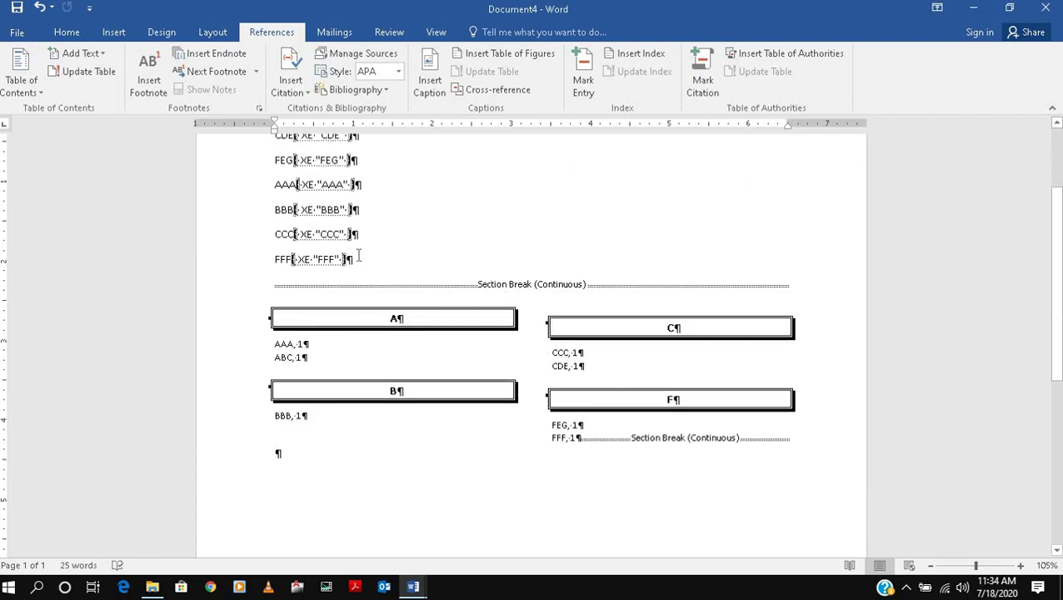
pyautogui.scroll(1, 359, 255)
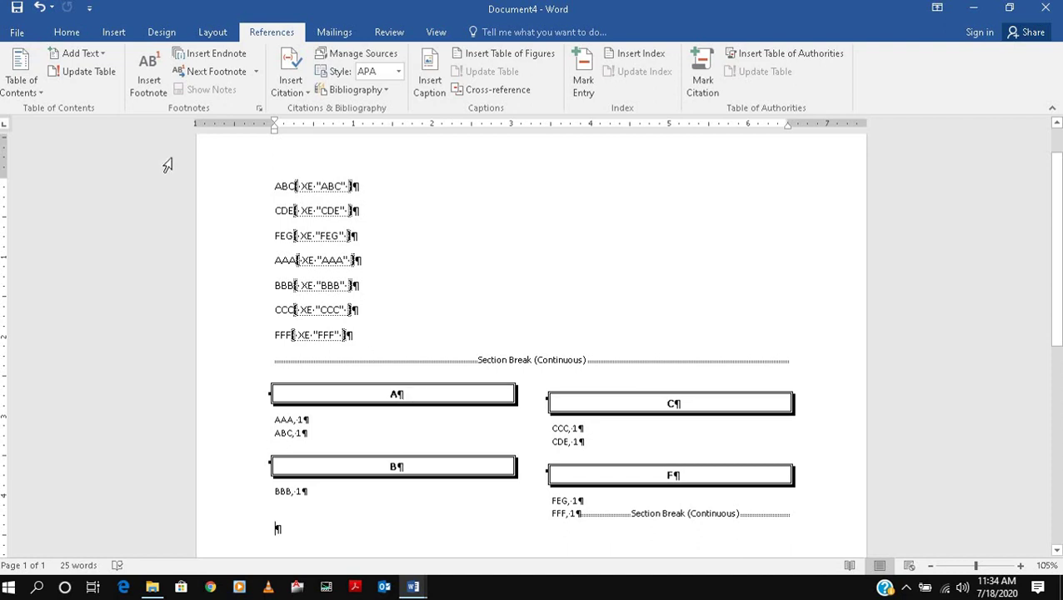
# Step: Hide the paragraph marks and index field codes in the document
pyautogui.click(17, 32)
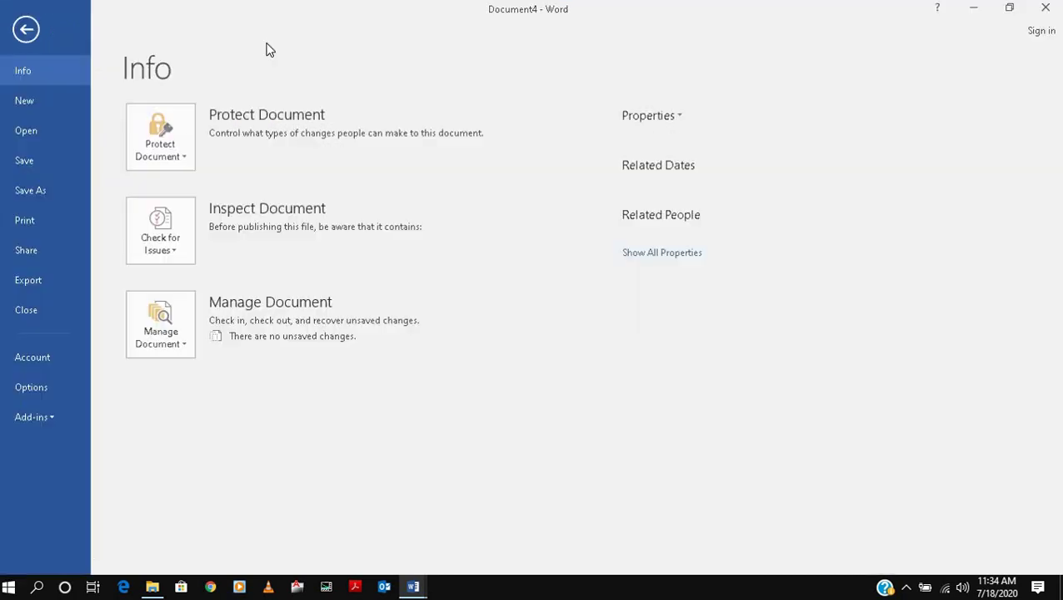
pyautogui.click(37, 27)
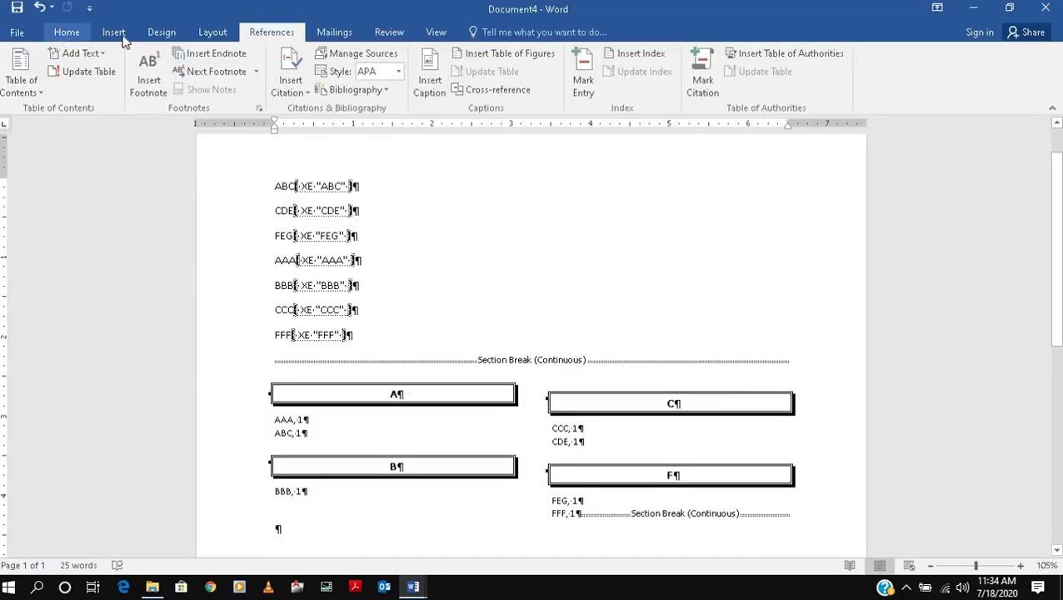
pyautogui.click(67, 32)
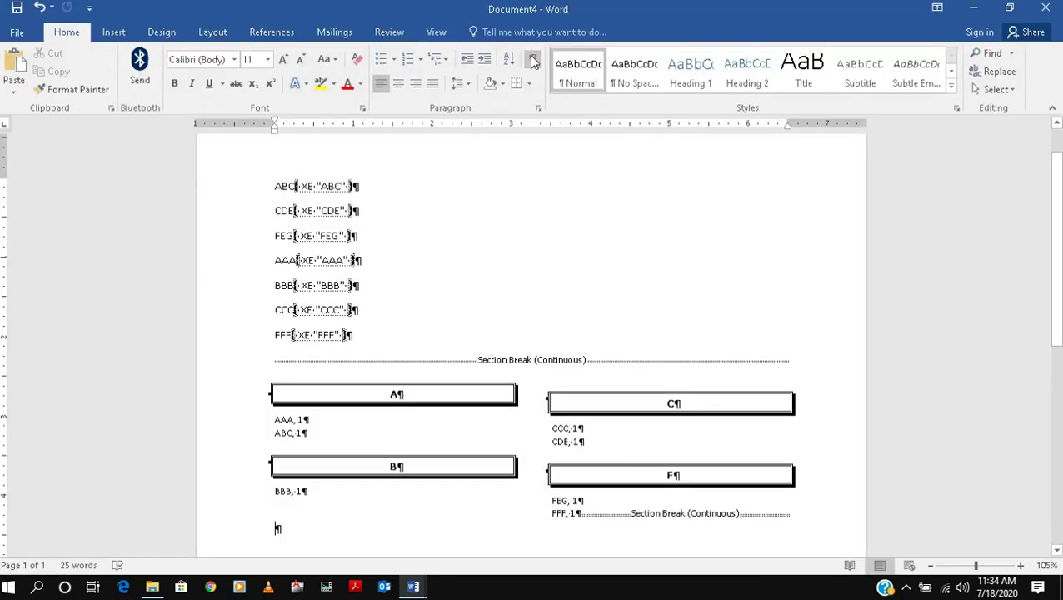
pyautogui.hotkey('ctrl', 'shift', '8')
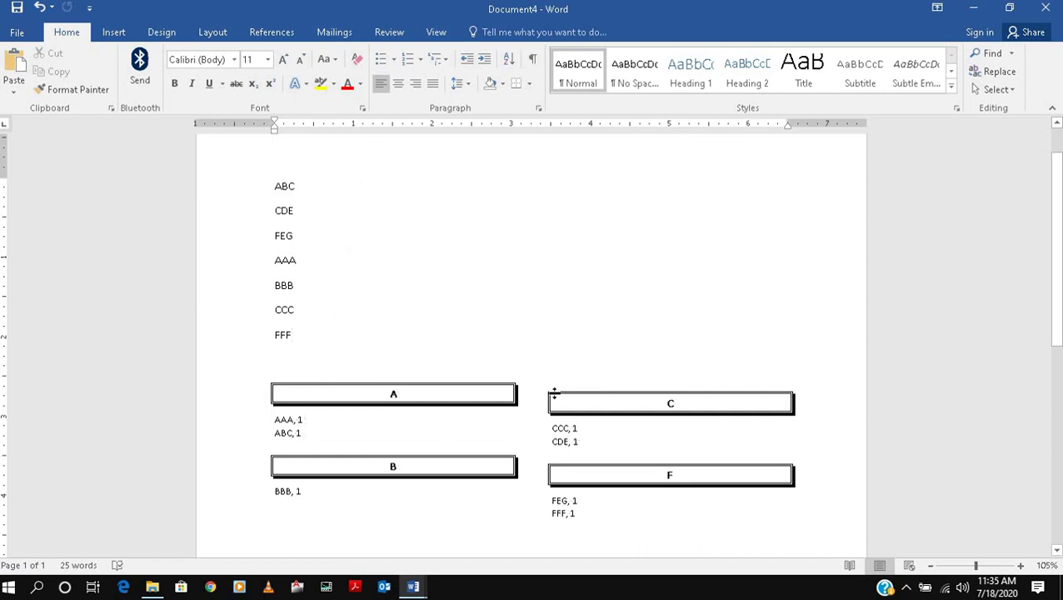
# Step: Examine the word list and the alphabetical index with its page numbers below it
pyautogui.scroll(-2, 414, 392)
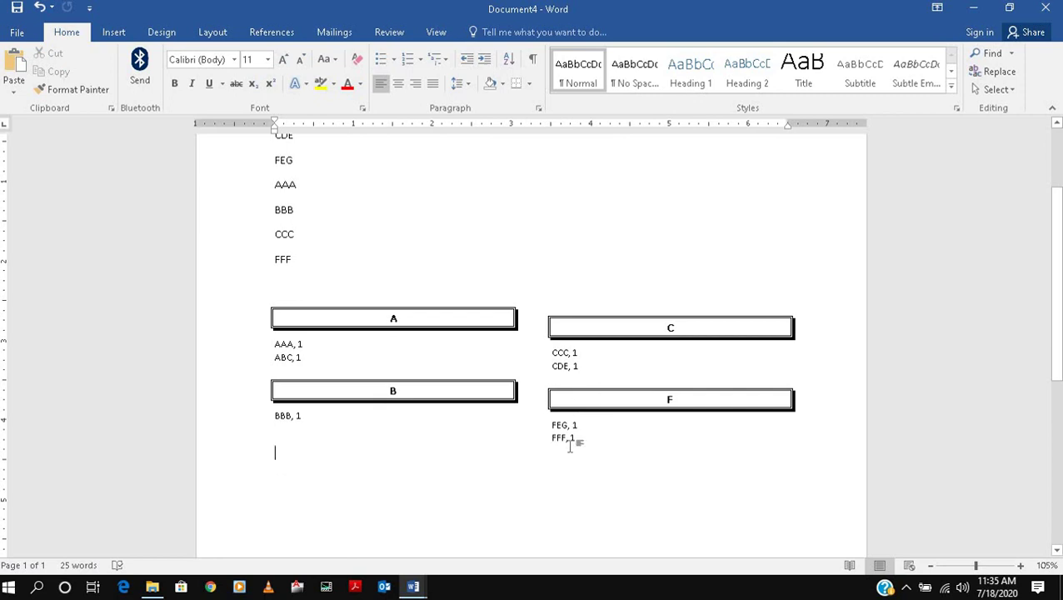
pyautogui.scroll(-4, 570, 447)
pyautogui.scroll(7, 325, 282)
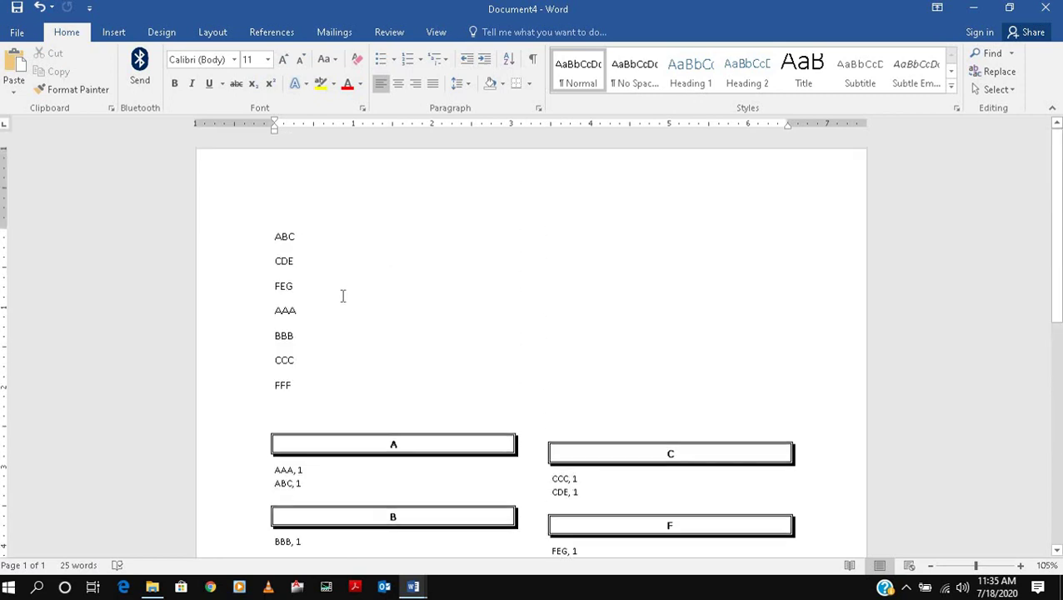
pyautogui.scroll(-7, 334, 392)
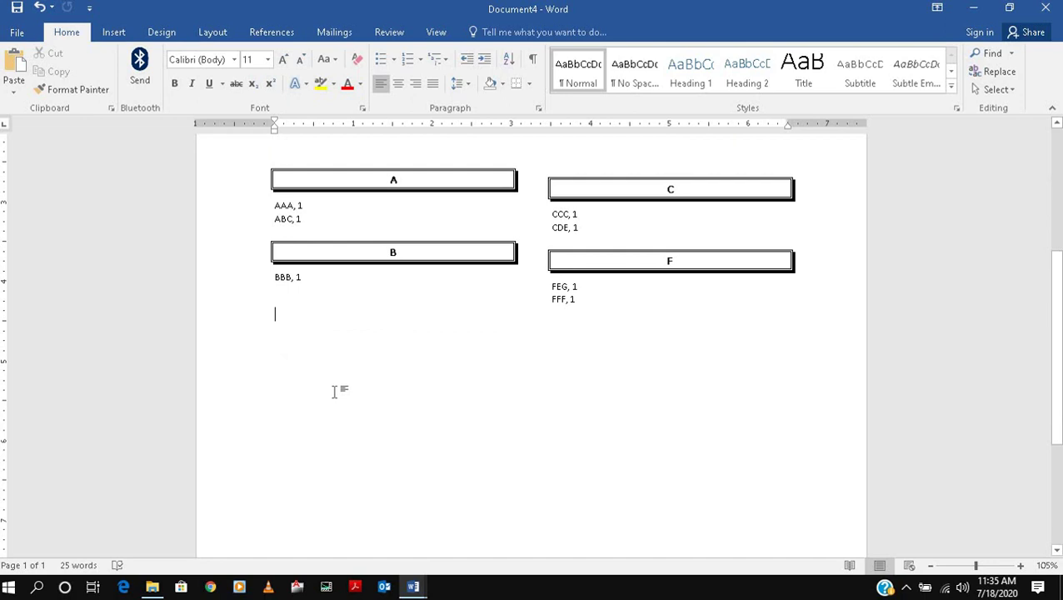
pyautogui.scroll(-3, 334, 391)
pyautogui.scroll(6, 334, 392)
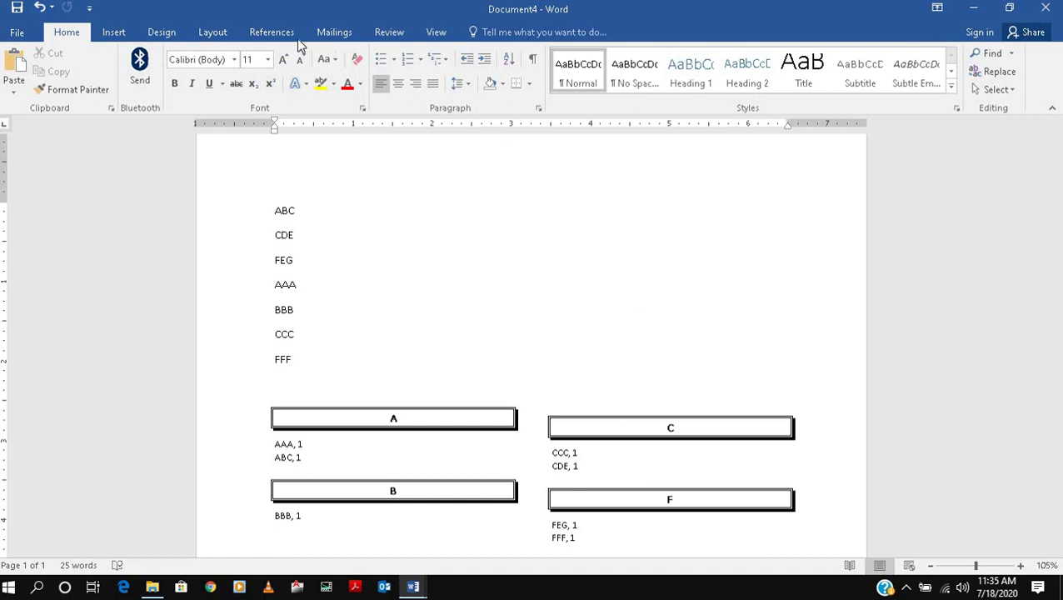
pyautogui.click(271, 31)
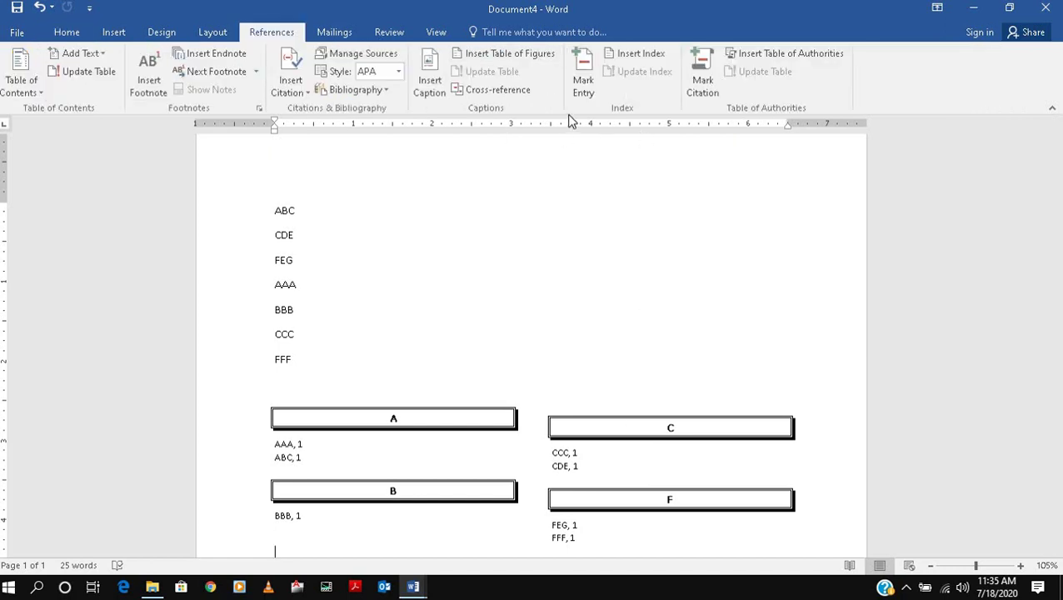
pyautogui.scroll(-3, 570, 117)
pyautogui.click(334, 33)
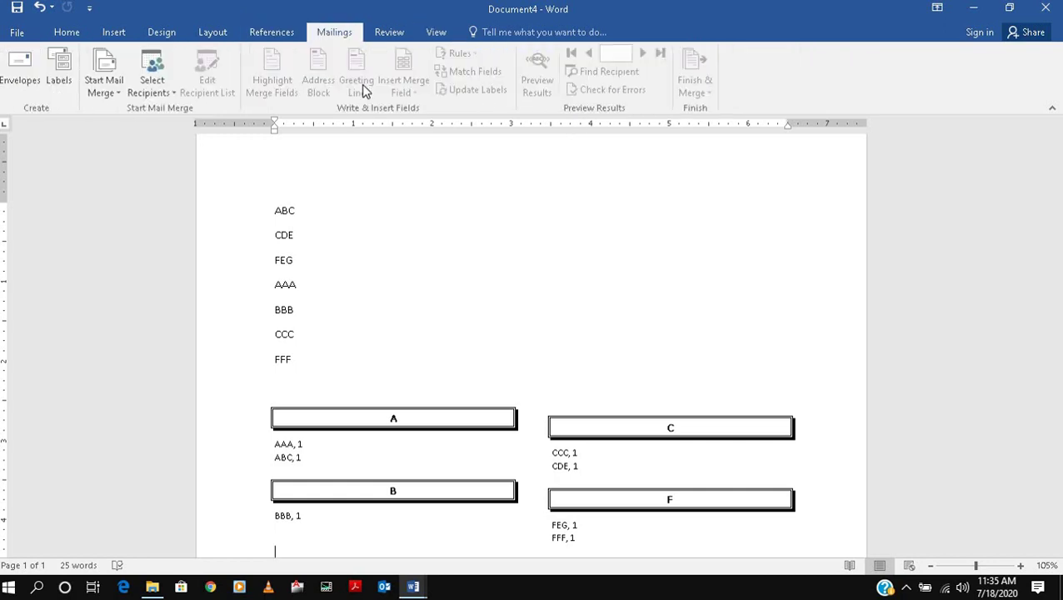
pyautogui.click(389, 32)
pyautogui.click(440, 32)
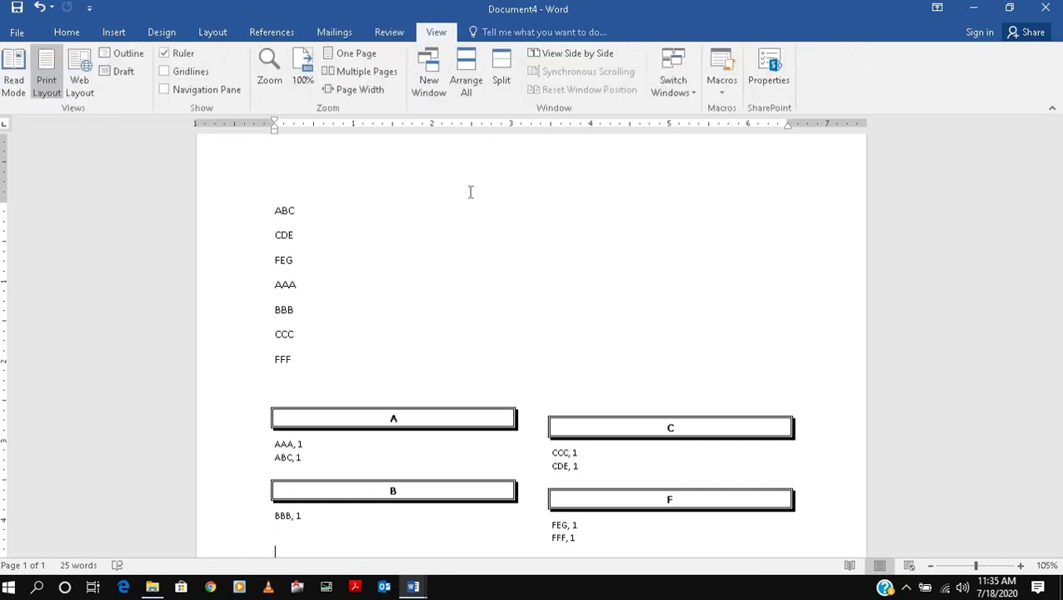